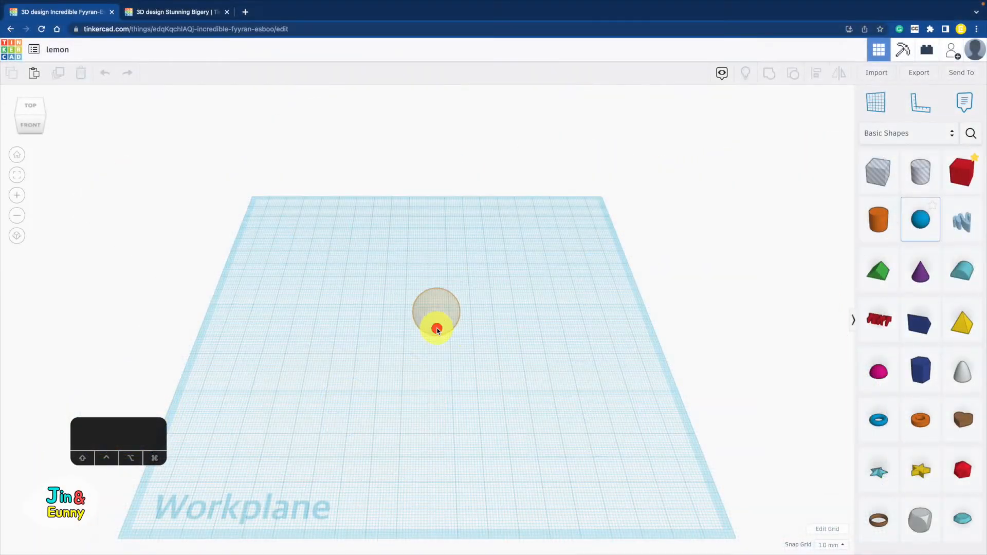
- Place a sphere mid-workplane and stretch it into an ellipsoid 45 mm long, 28 mm deep and about 27 mm tall
click(450, 326)
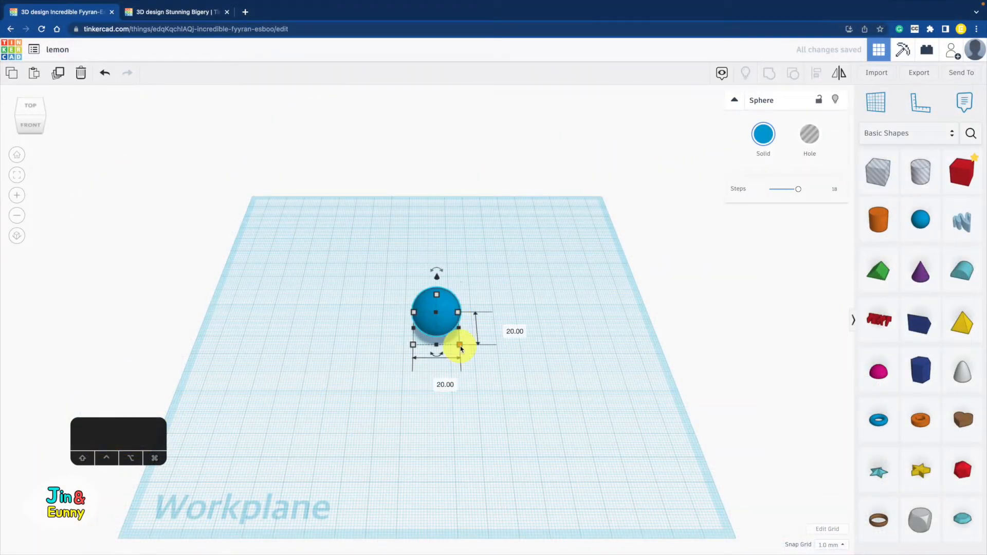
drag(461, 349, 521, 362)
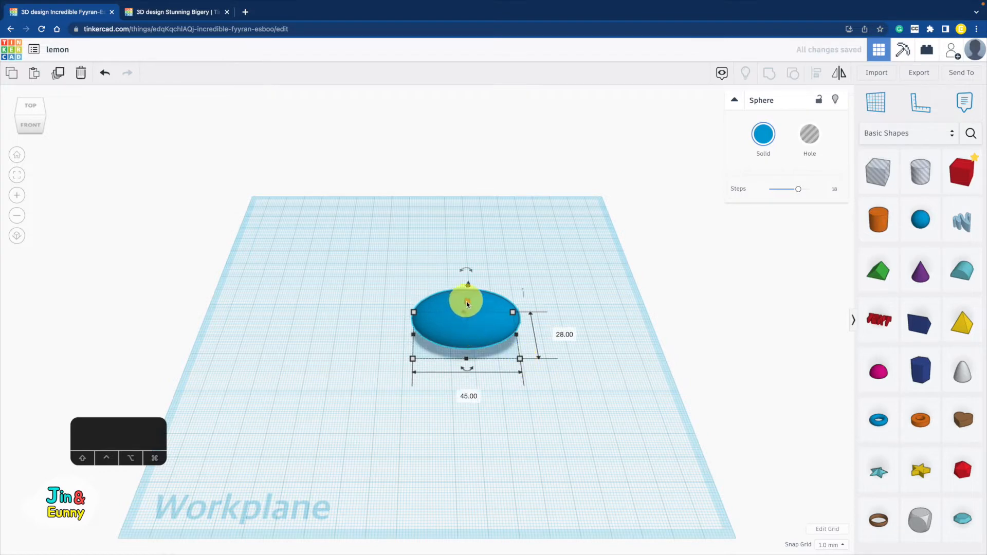
right_drag(577, 334, 572, 286)
drag(466, 268, 463, 273)
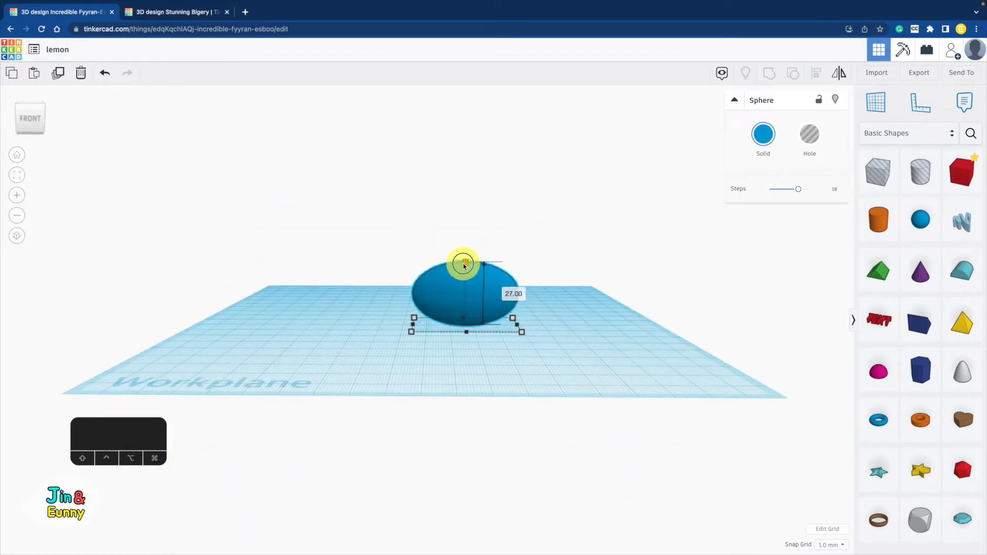
click(578, 289)
right_drag(577, 286, 522, 357)
click(434, 321)
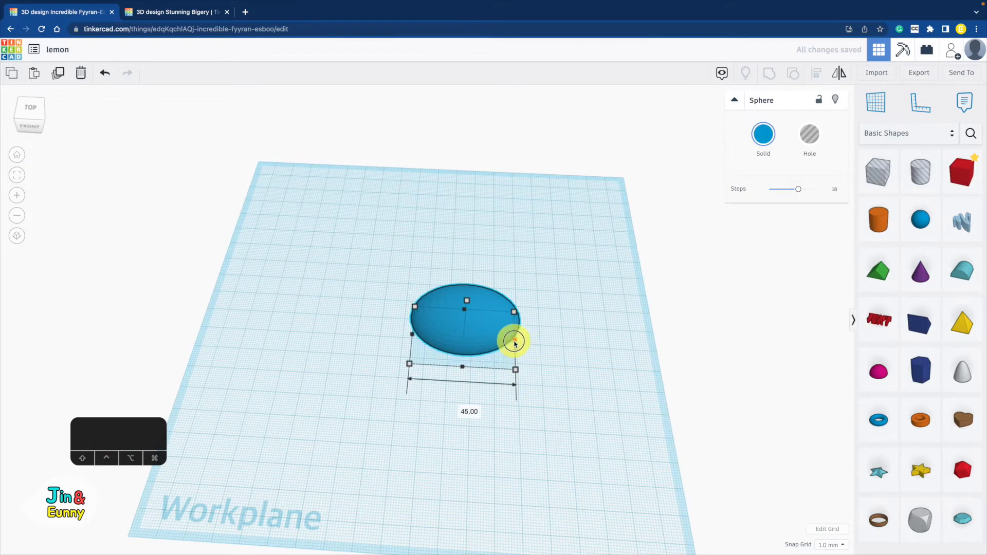
click(558, 359)
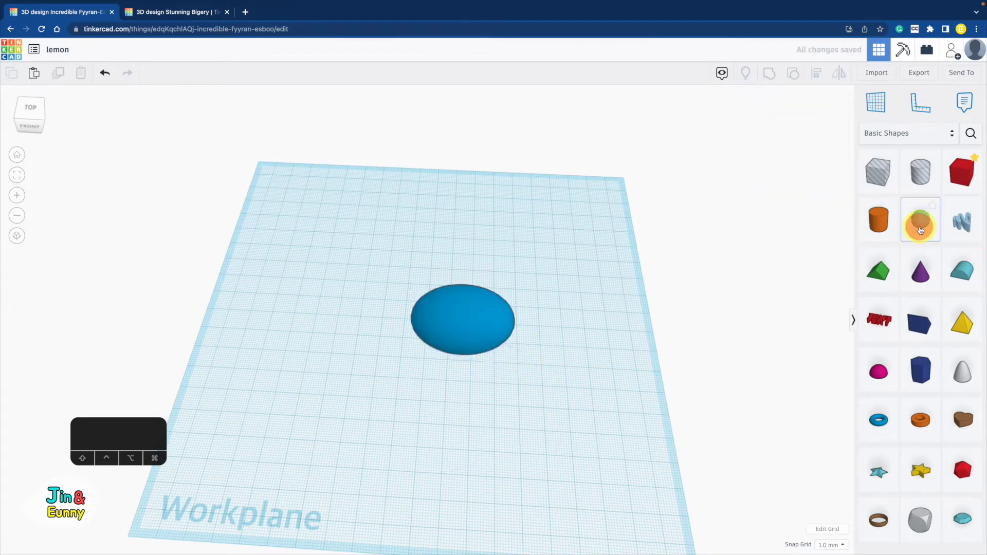
- Add a second sphere beside the ellipsoid and scale it down to about 11 × 8 mm
drag(920, 220, 596, 370)
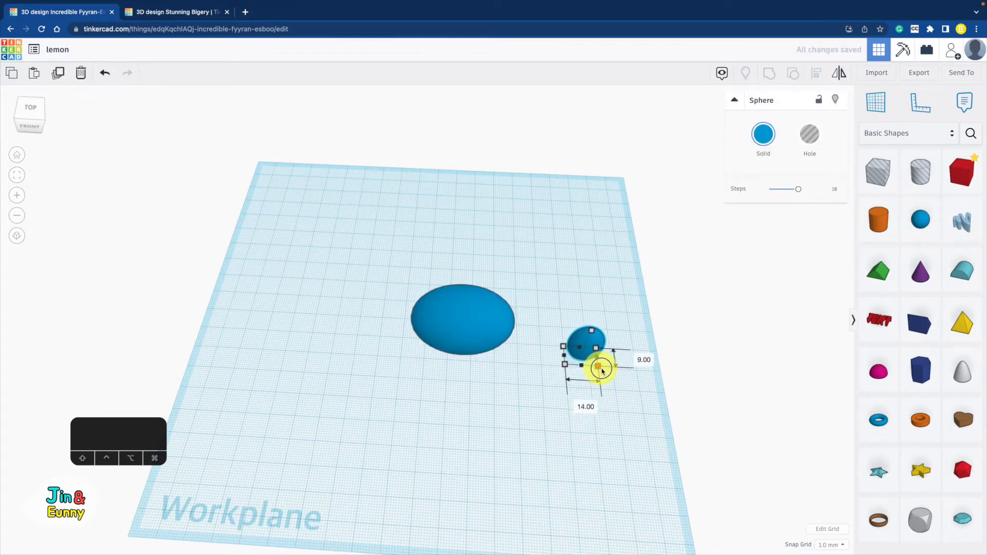
drag(591, 332, 591, 360)
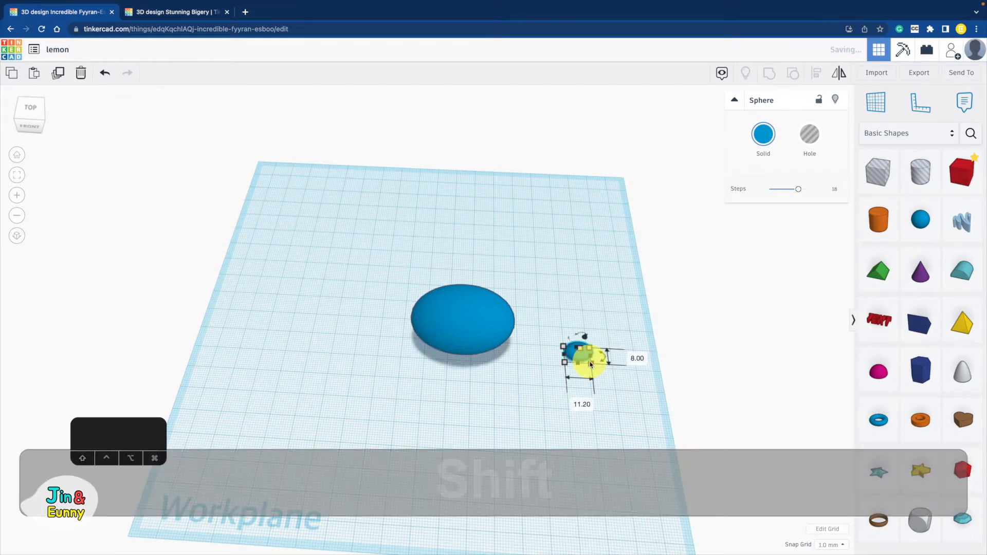
click(613, 386)
right_drag(614, 386, 580, 368)
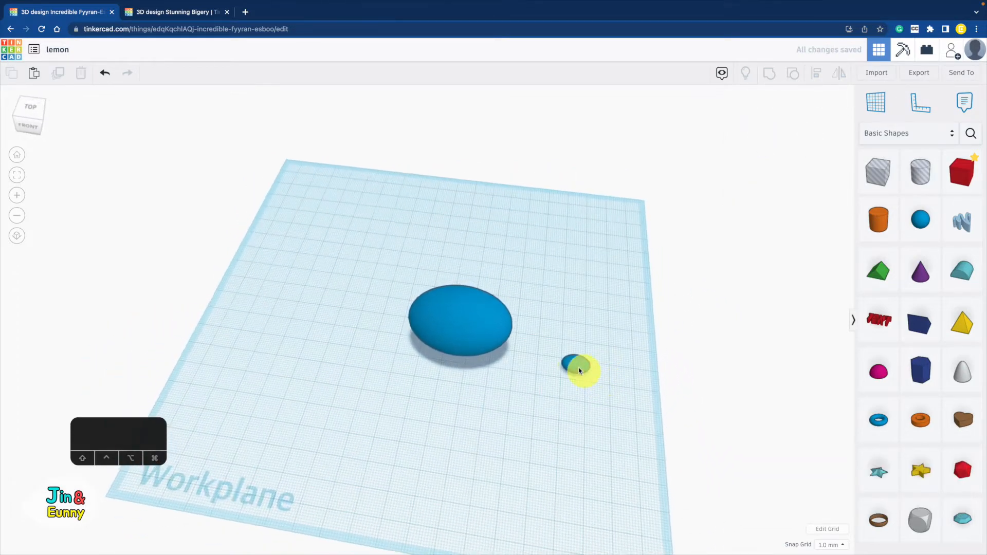
- Centre the small sphere on the ellipsoid in depth and height, and embed it partly in the right end as a tip
click(578, 363)
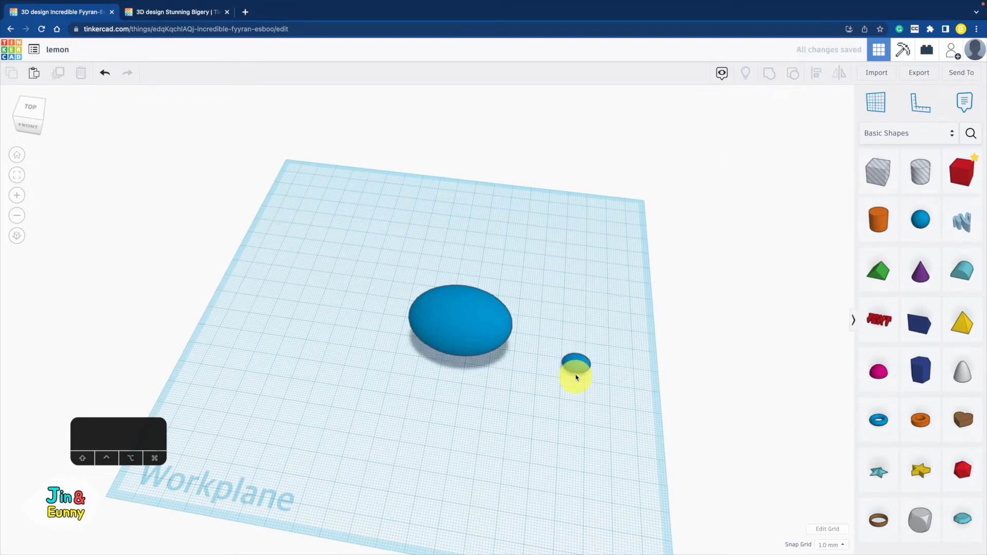
drag(576, 364, 511, 361)
shift+click(467, 319)
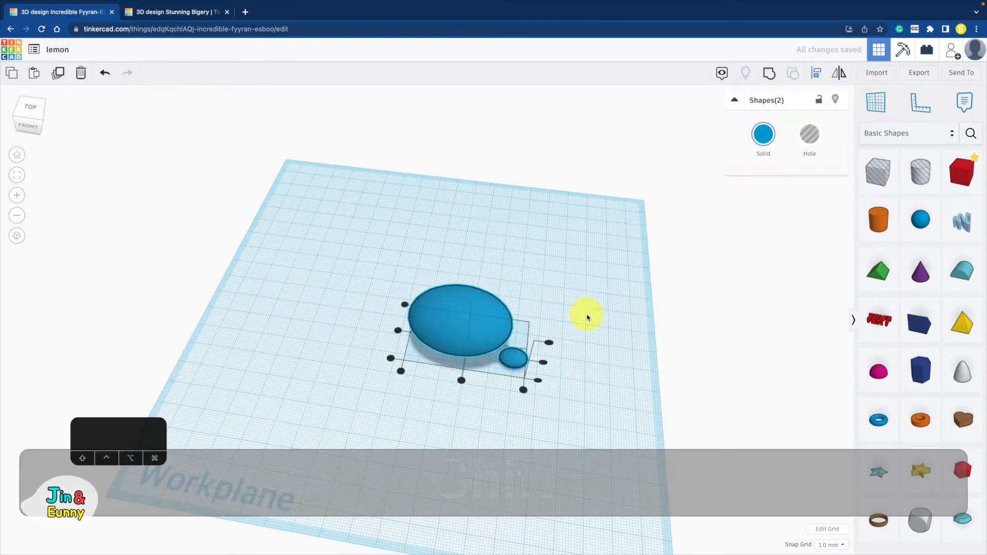
click(566, 355)
key(Left)
key(Left)
key(Left)
key(Left)
key(Left)
key(Left)
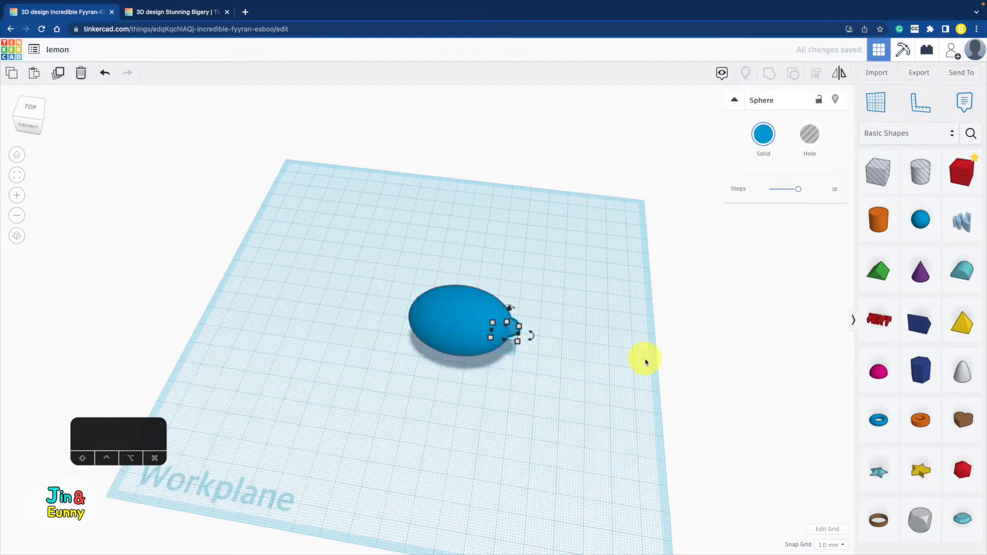
- Duplicate the small tip sphere and shift the copy to the ellipsoid's opposite end, partly embedded in it
key(super+d)
key(shift+Left)
key(shift+Left)
key(shift+Left)
key(shift+Left)
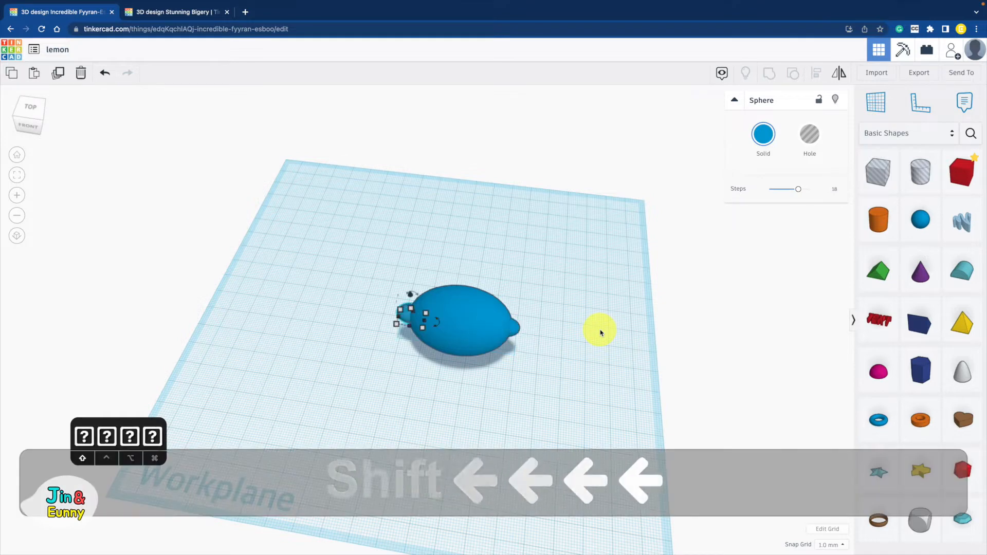
right_drag(596, 331, 643, 319)
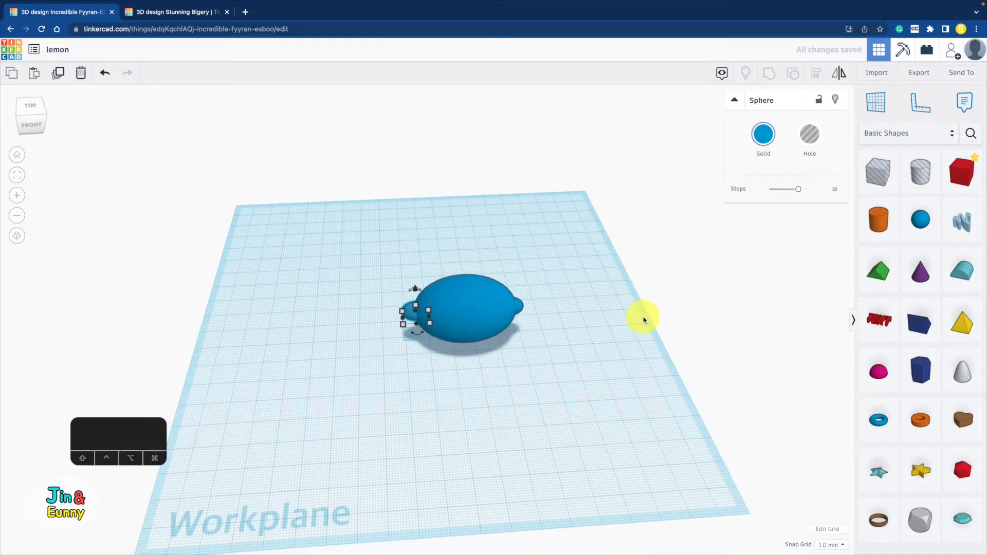
key(Right)
- Group the ellipsoid and its two tips into one lemon shape and colour it yellow
click(643, 316)
drag(539, 262, 393, 381)
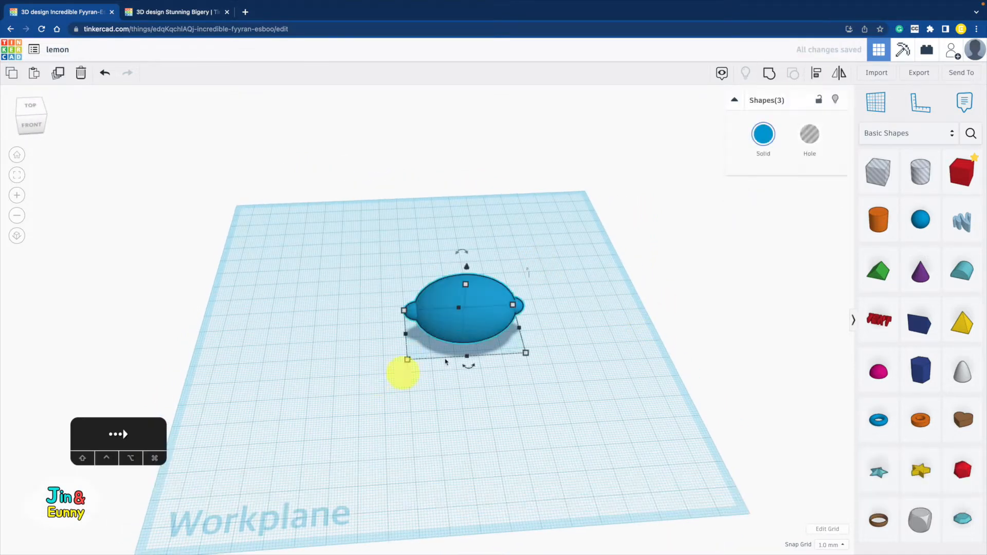
click(769, 74)
click(763, 134)
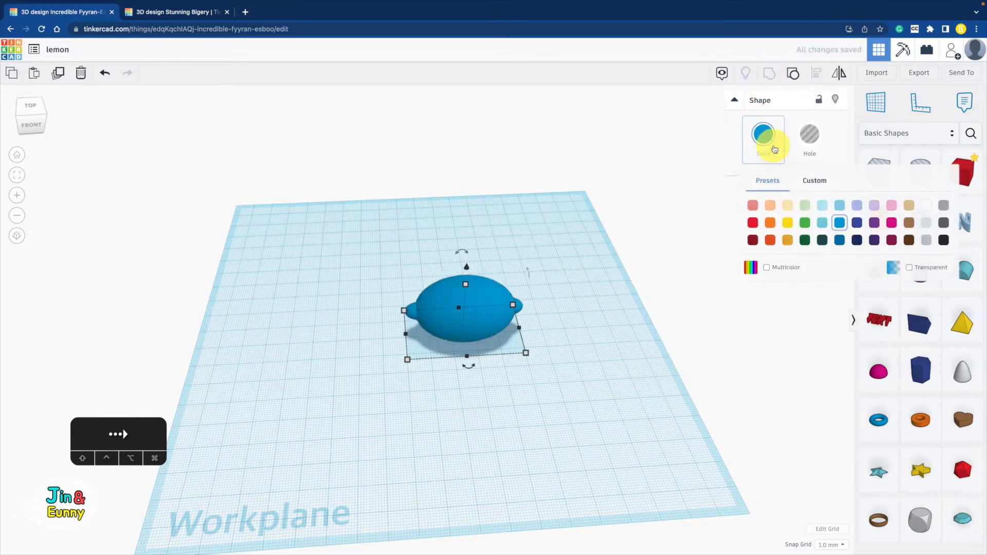
click(781, 220)
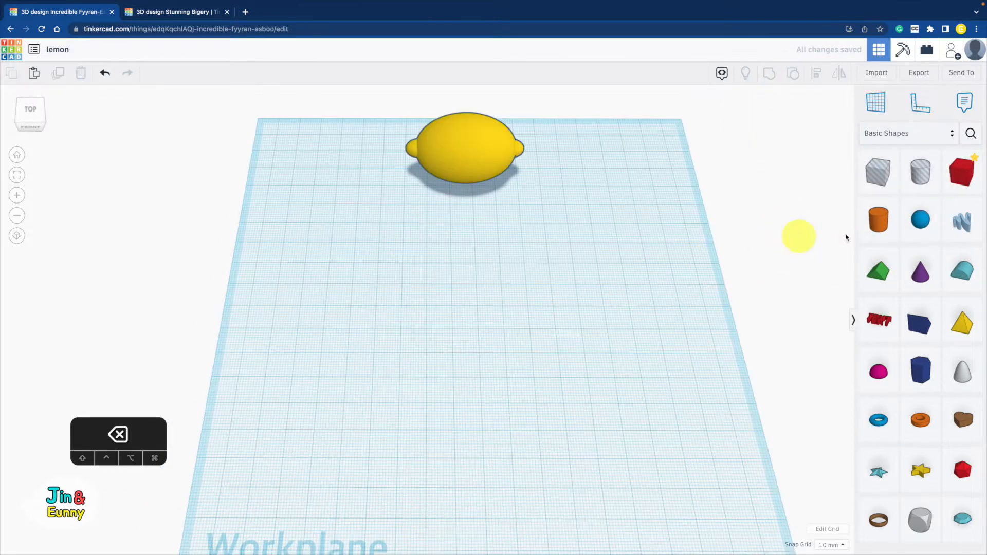
- Place a 33 mm diameter cylinder in front of the lemon, flatten it into a thin disc and colour it yellow
drag(878, 219, 540, 338)
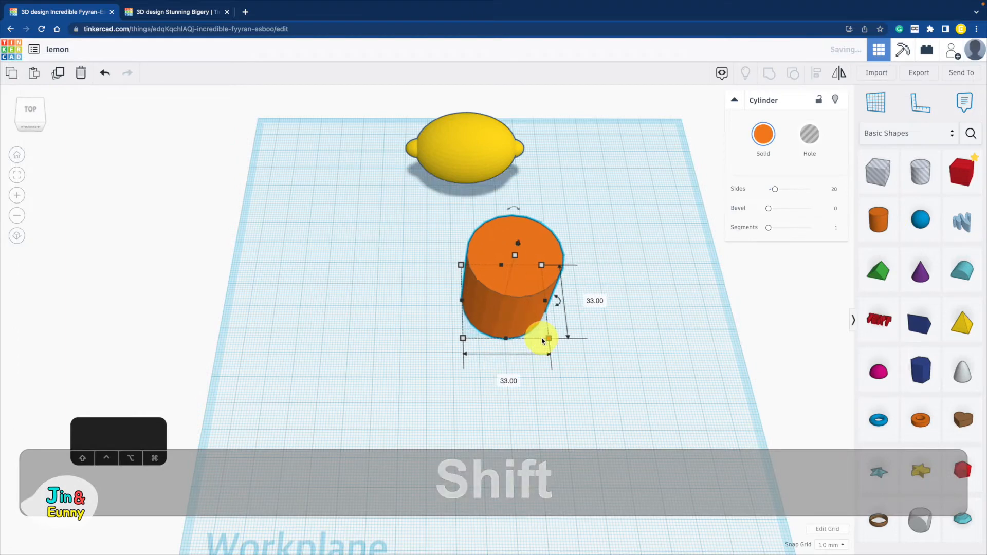
drag(515, 258, 476, 324)
click(564, 314)
click(484, 316)
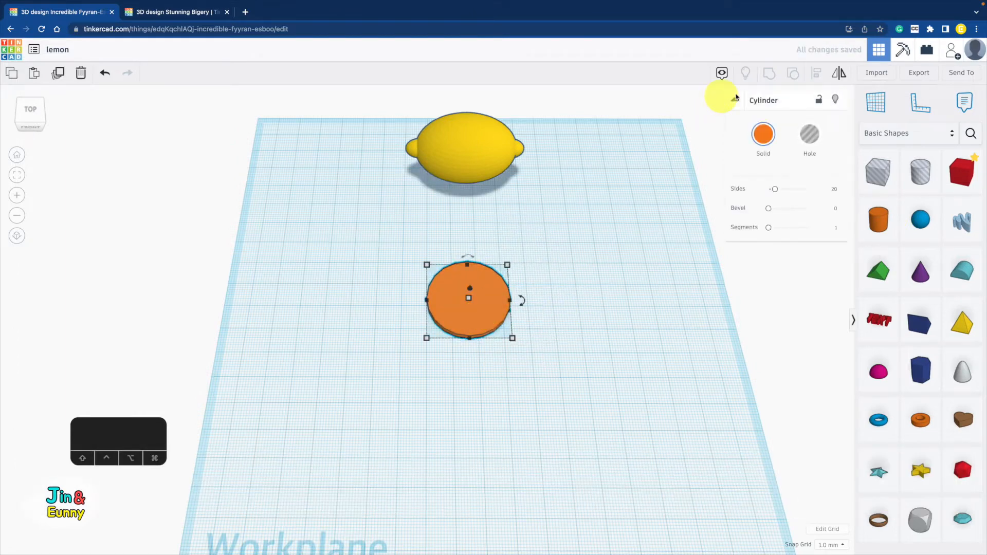
click(763, 135)
click(788, 220)
click(598, 337)
- Duplicate the yellow disc concentrically, shrinking the copy to 31 mm in diameter and setting its height to 2.1 mm
click(467, 302)
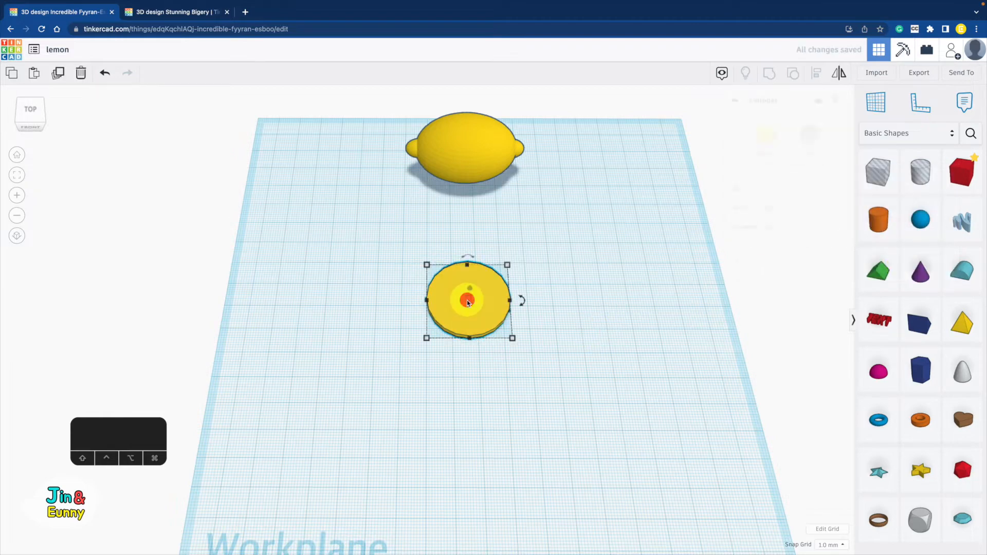
alt+shift+drag(509, 337, 507, 335)
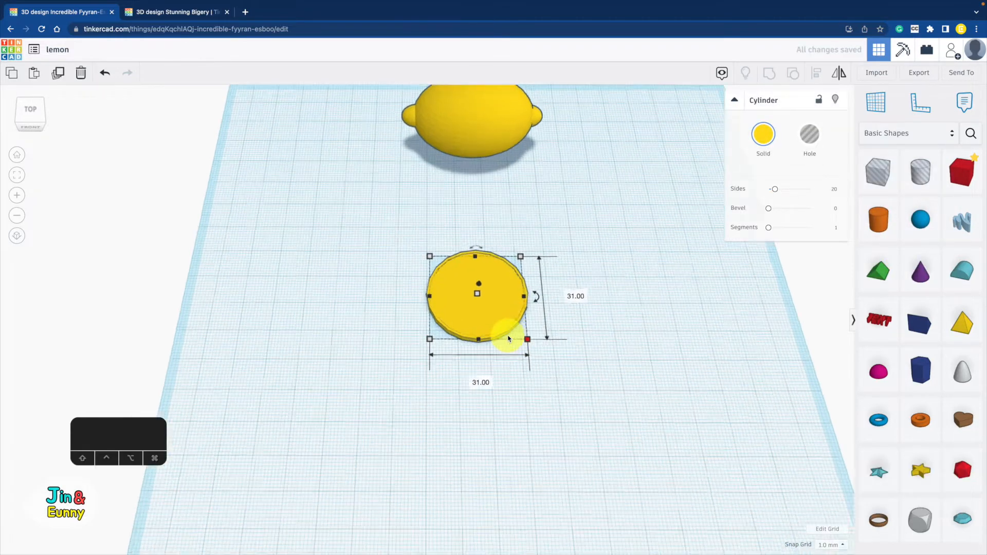
scroll(489, 348, up, 3)
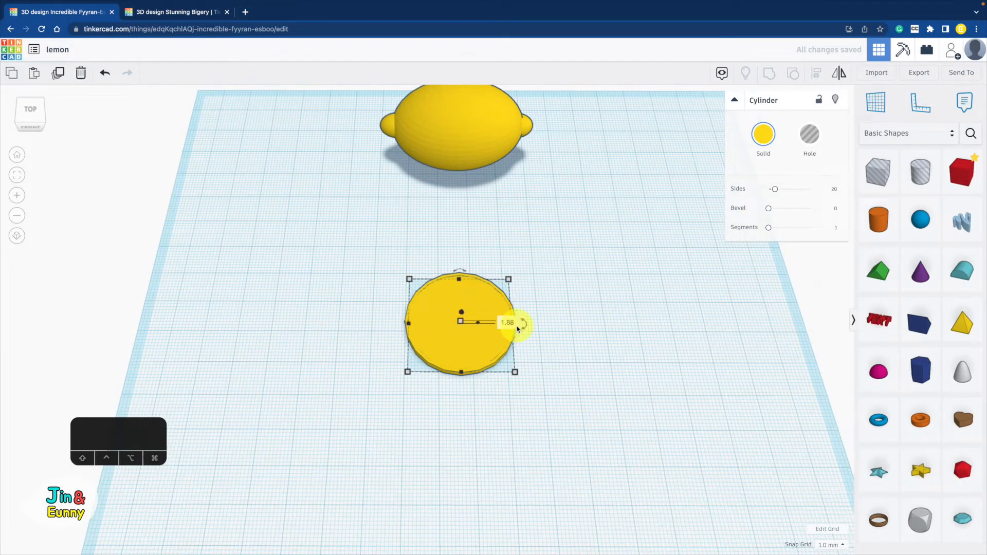
text(2.1)
key(Return)
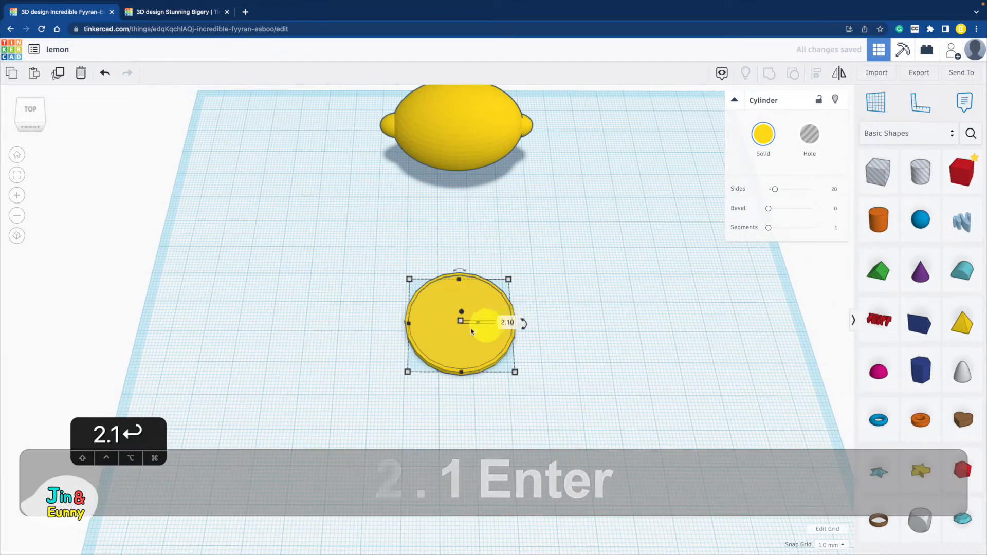
- Colour the inner disc white and move both discs together toward the back left of the workplane
click(764, 136)
click(925, 205)
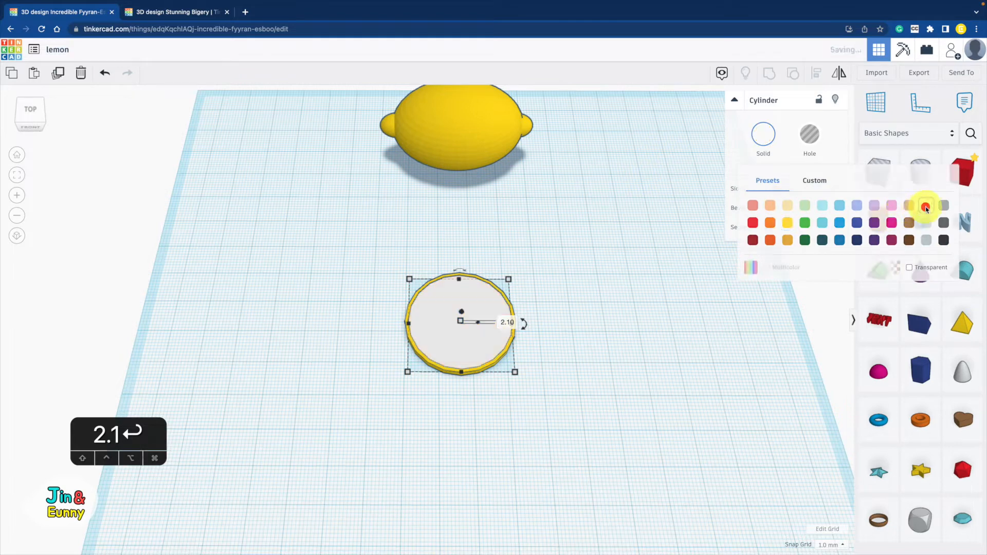
click(616, 365)
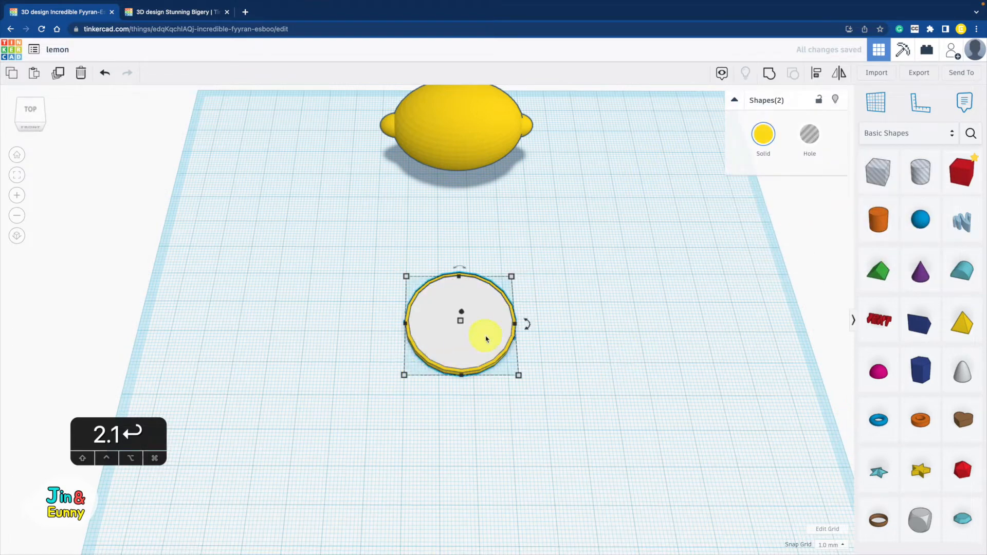
drag(485, 335, 327, 251)
click(636, 323)
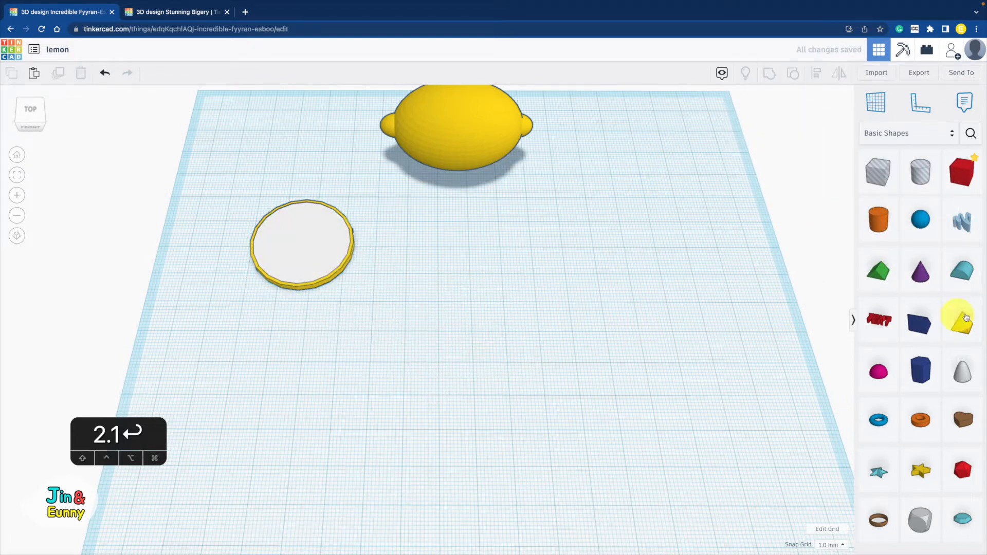
- Add a Round Roof near the discs, rotate it upright onto its half-round end and drop it to the workplane
drag(961, 269, 509, 316)
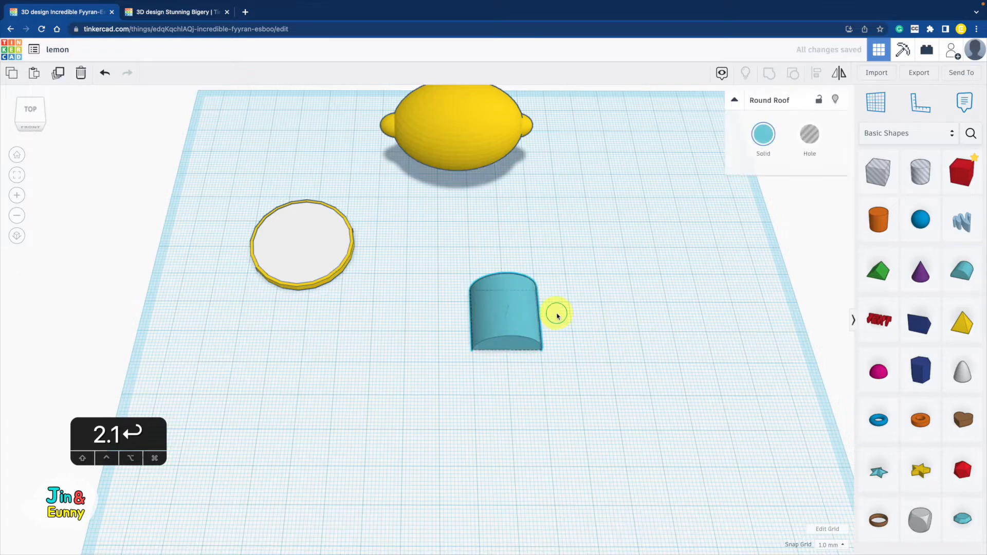
right_drag(558, 316, 397, 290)
drag(462, 312, 497, 334)
drag(508, 415, 440, 310)
click(511, 347)
click(416, 319)
key(d)
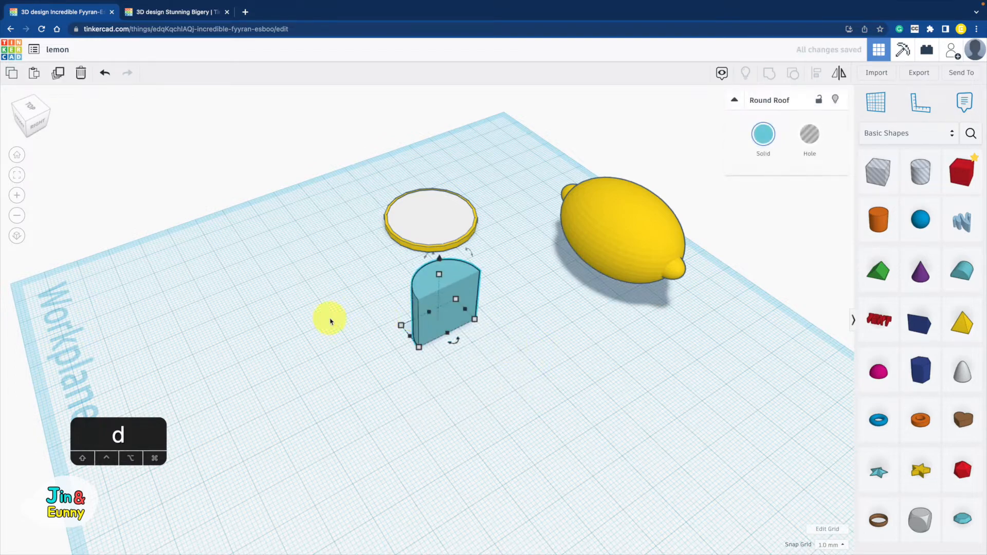
- Add a Roof beside the round roof, rotate it upright with its point facing away from it, and drop it to the workplane
drag(878, 278, 533, 270)
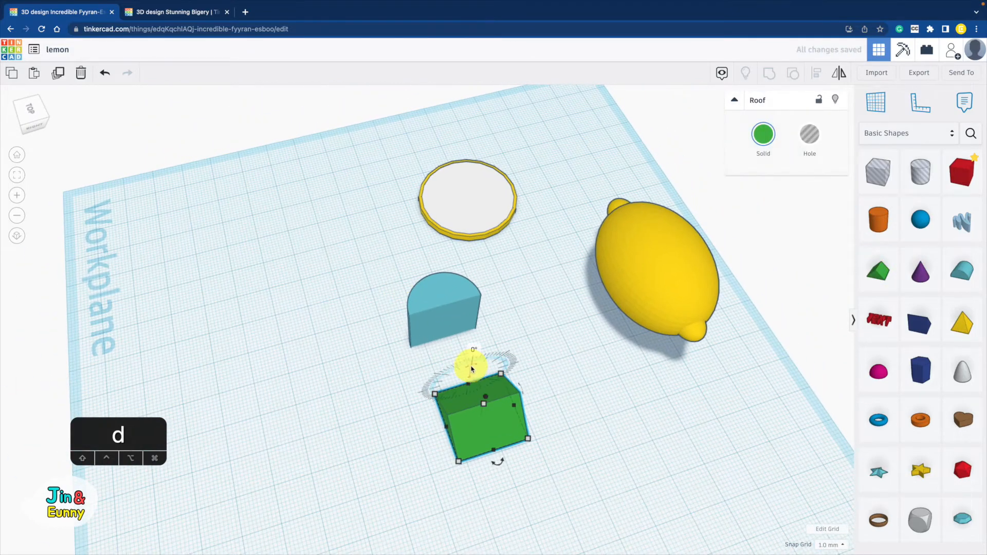
drag(467, 360, 502, 375)
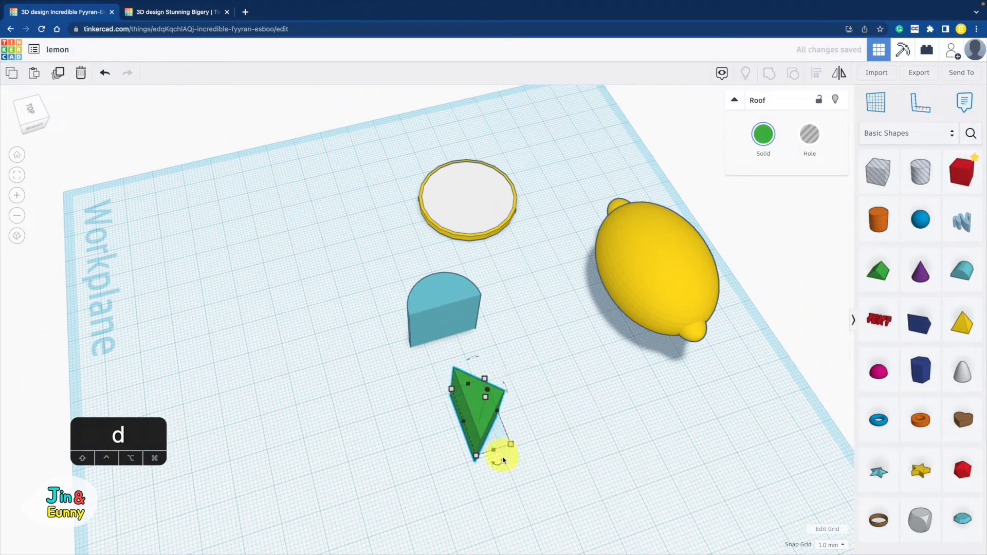
drag(499, 462, 444, 429)
right_drag(375, 397, 584, 411)
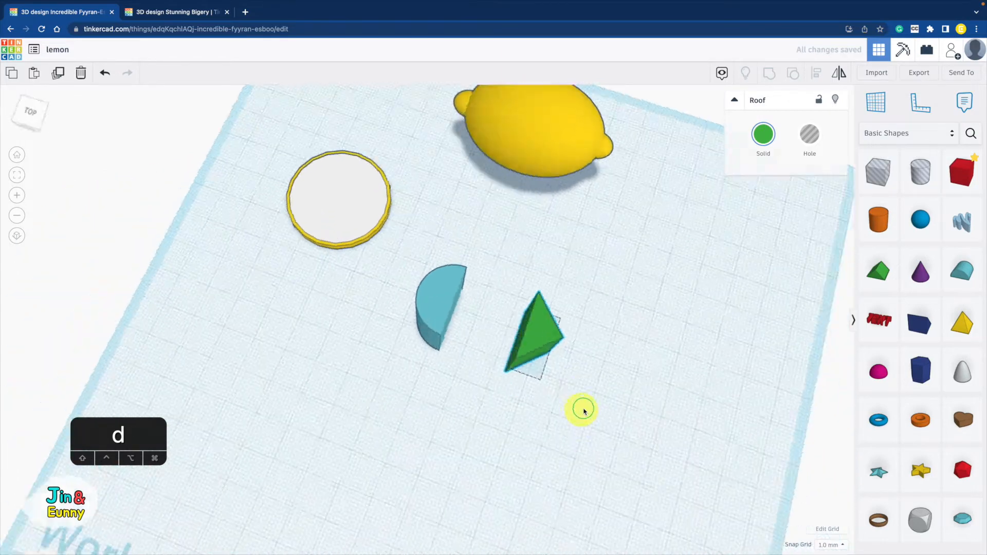
key(d)
- Move the upright roof against the round roof's flat face and align the two shapes
drag(536, 315, 470, 329)
drag(469, 365, 429, 316)
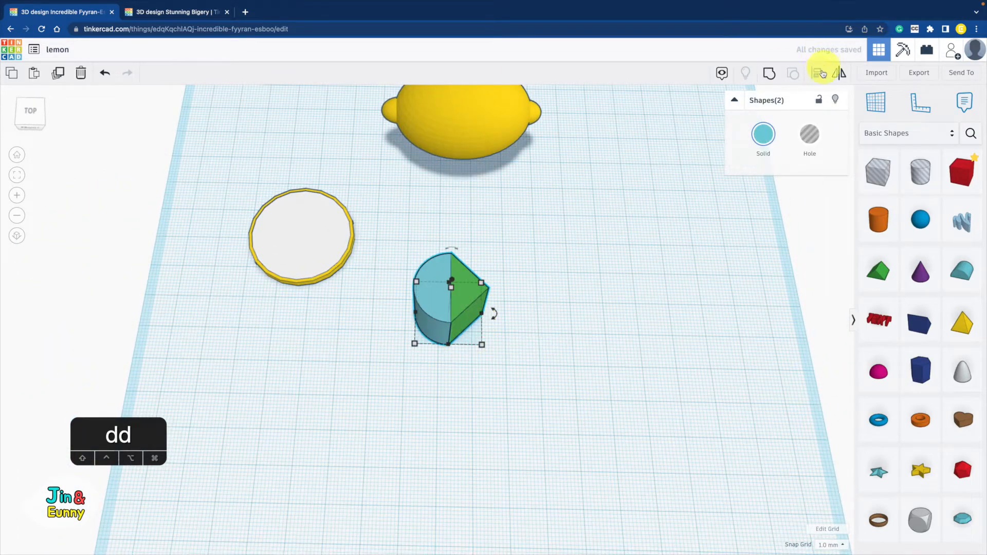
click(564, 363)
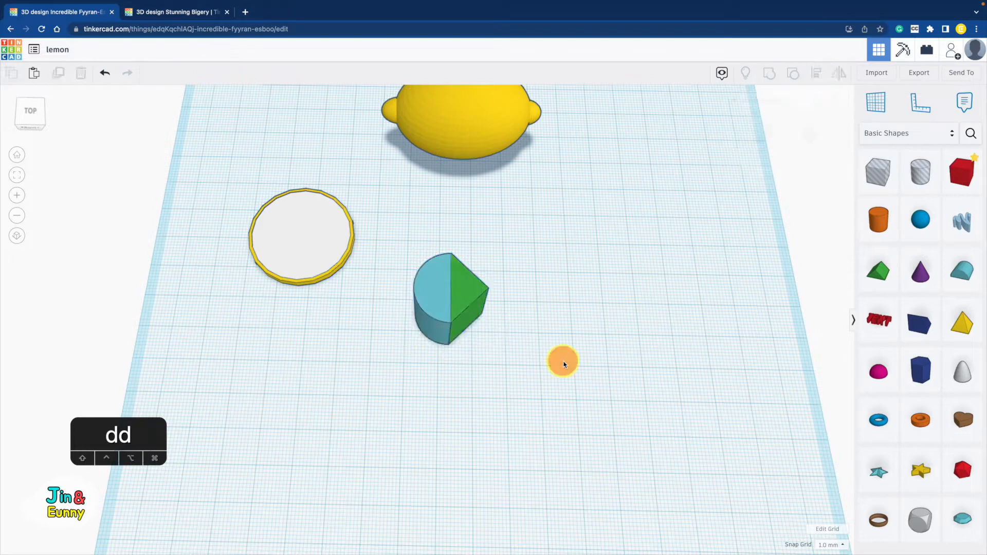
- Stretch the green roof to 30 mm long and reduce the round roof's depth to form a tapered lemon segment
click(483, 303)
drag(486, 311, 549, 322)
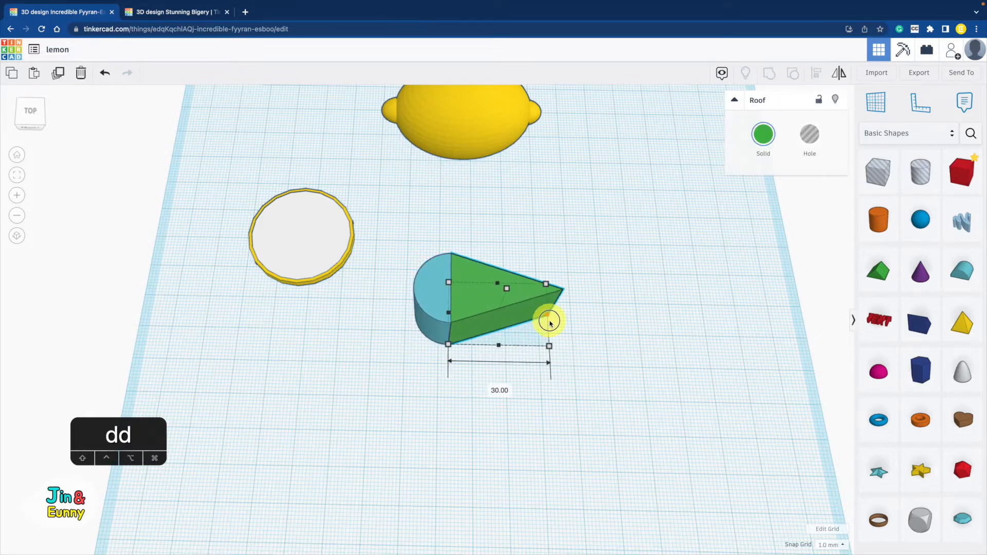
click(424, 308)
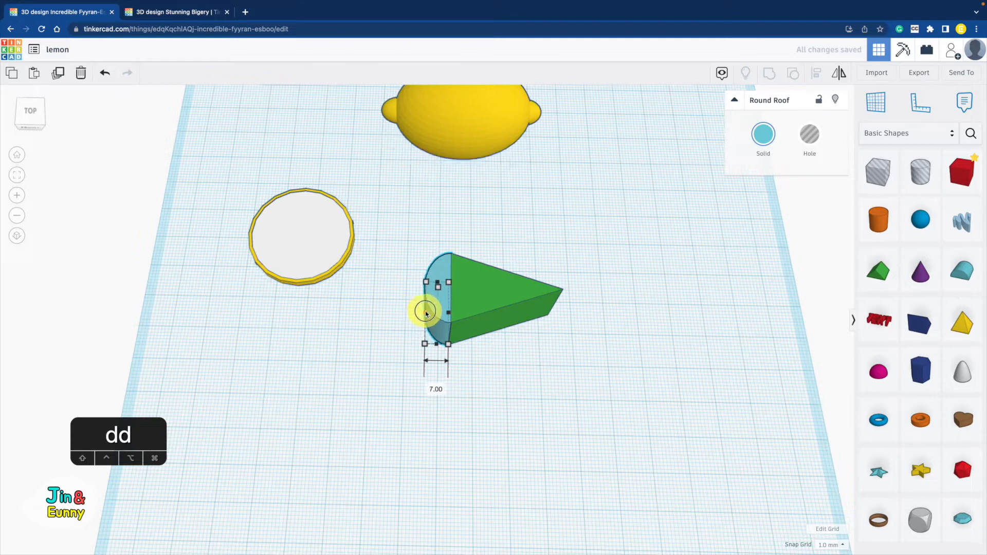
drag(427, 311, 430, 311)
- Lower the round roof and roof of the tapered segment together to 4 mm high and group them
drag(504, 359, 428, 296)
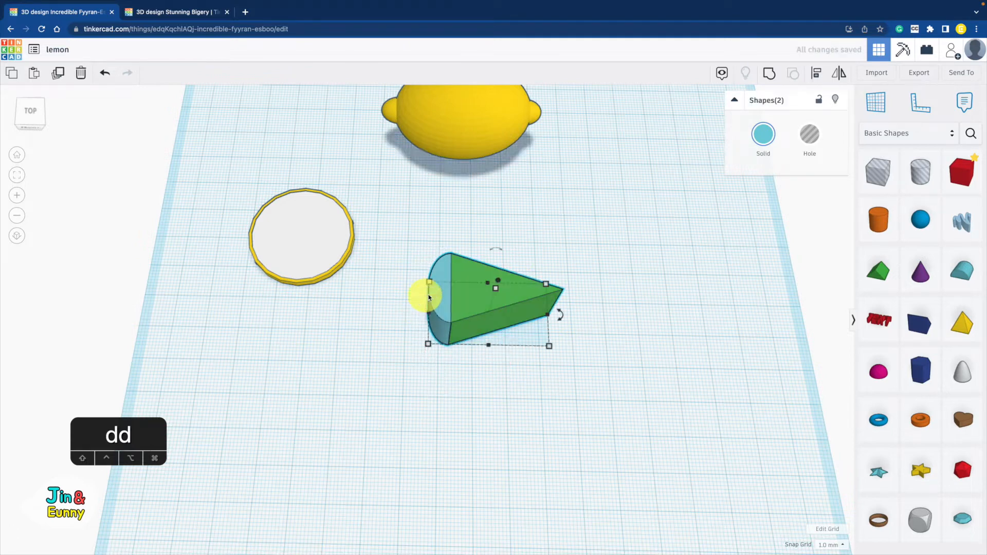
drag(501, 287, 495, 304)
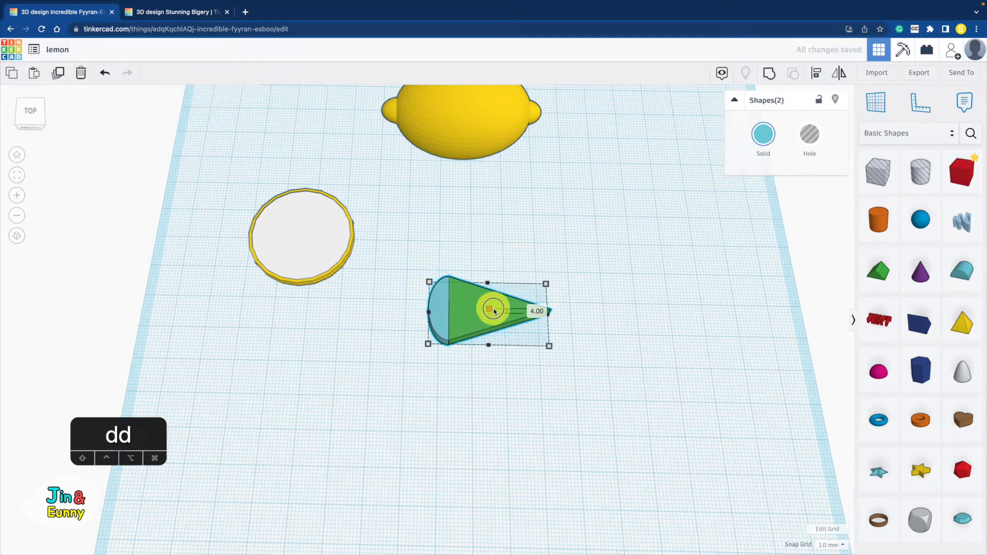
click(769, 72)
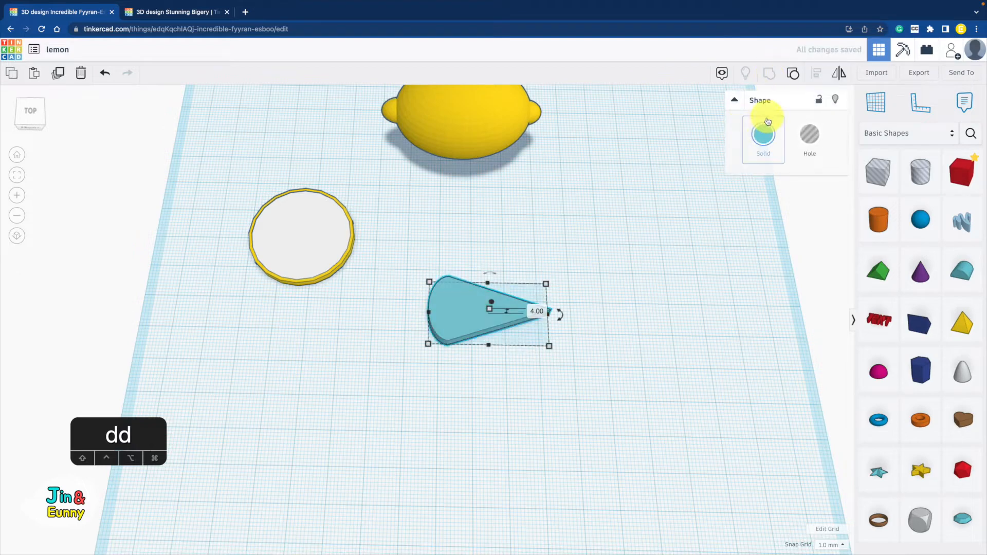
- Colour the grouped tapered segment yellow and scale it down proportionally
click(763, 132)
click(788, 225)
scroll(599, 345, down, 3)
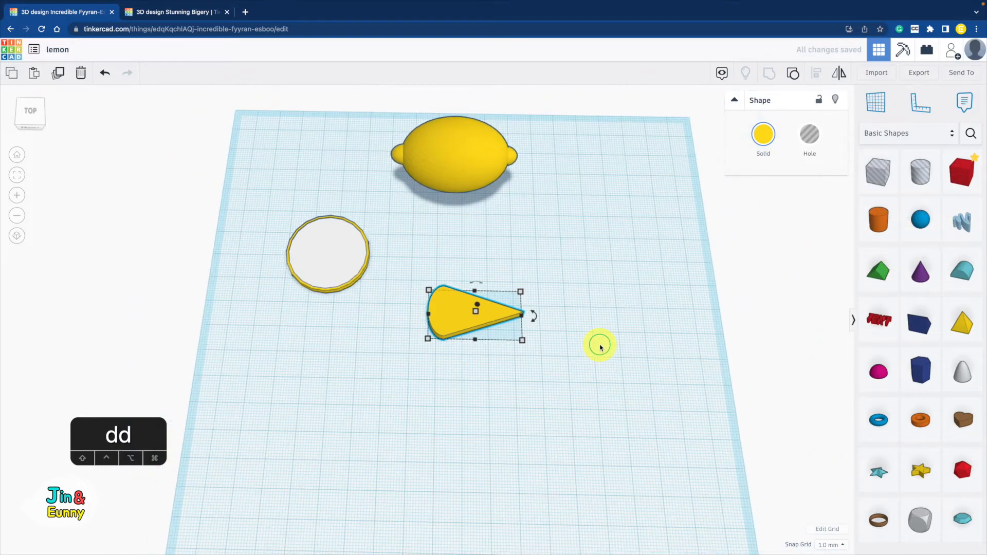
right_drag(599, 344, 608, 378)
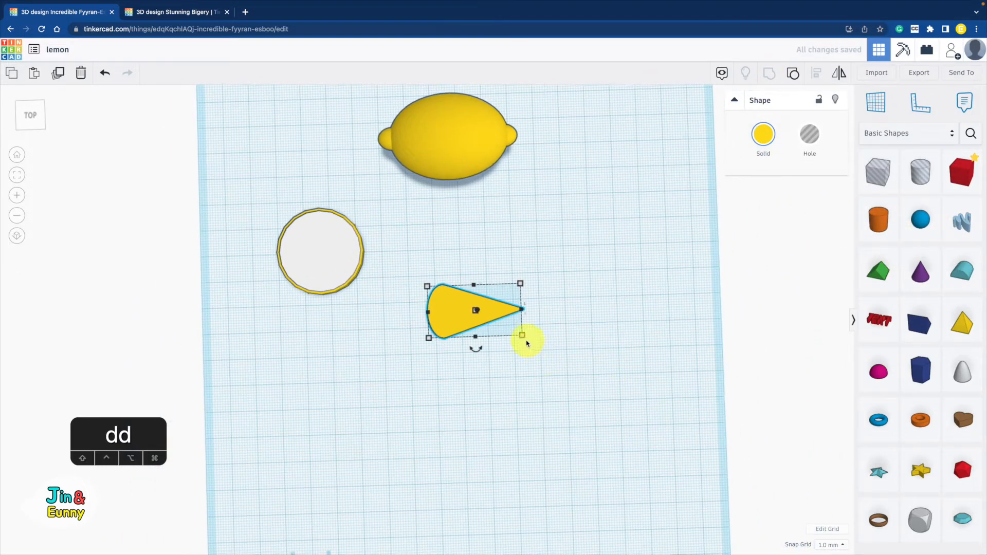
shift+drag(526, 341, 461, 322)
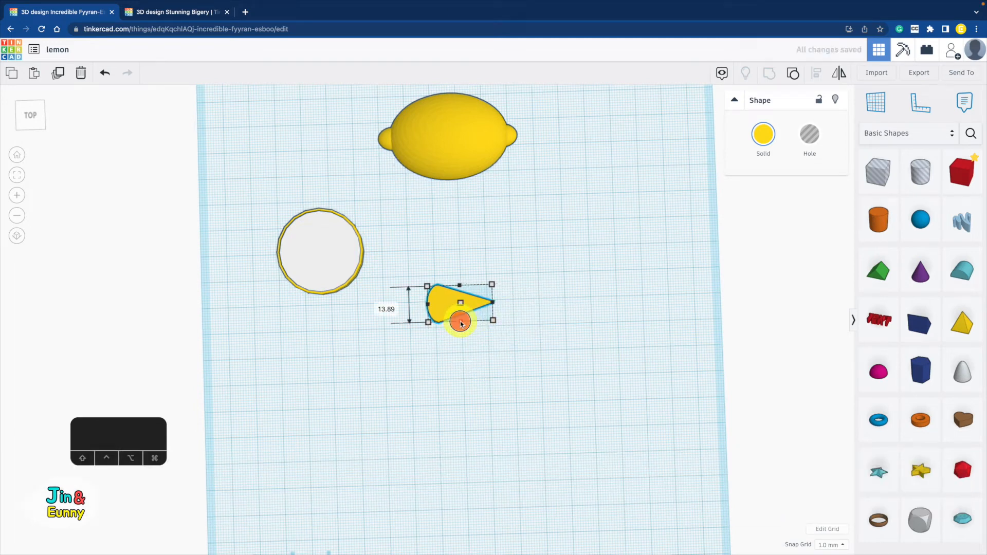
- Make a mirrored duplicate of the yellow segment and move it 27 mm sideways so the two points meet
key(super+d)
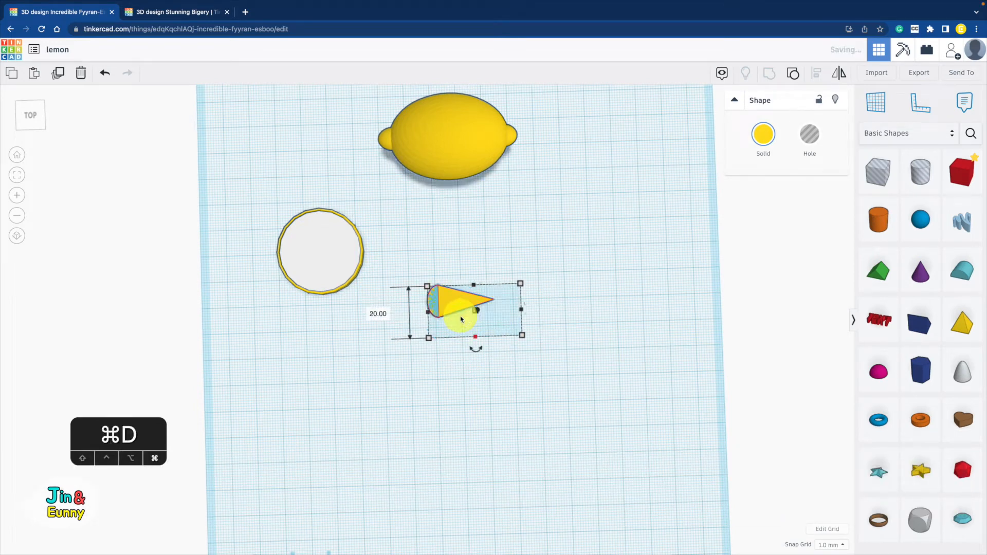
click(463, 332)
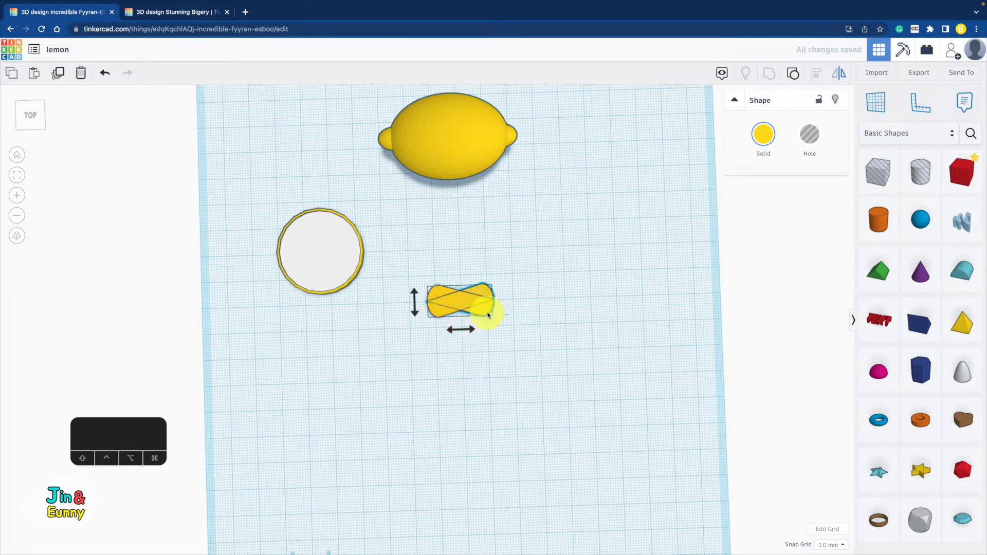
shift+drag(480, 308, 557, 308)
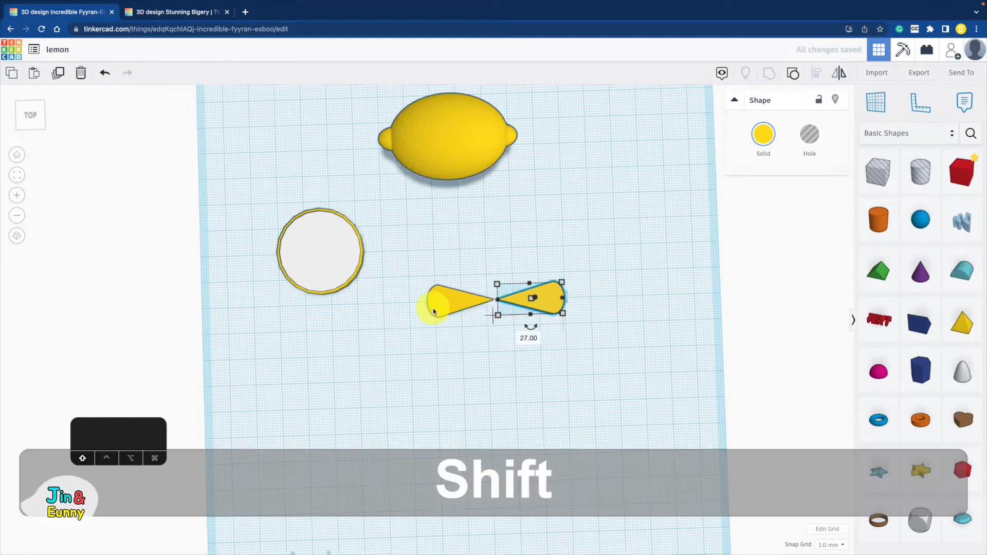
- Group the two facing segments and repeat rotated duplicates around their shared centre to form a full ring of ten segments
shift+click(432, 302)
click(440, 378)
click(446, 305)
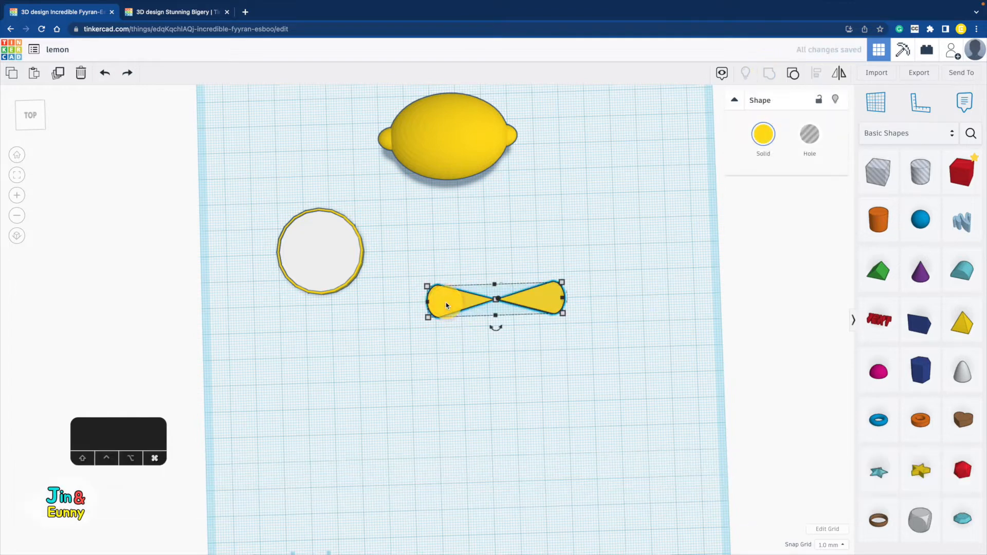
drag(495, 327, 424, 411)
key(super+d)
key(super+d)
key(super+d)
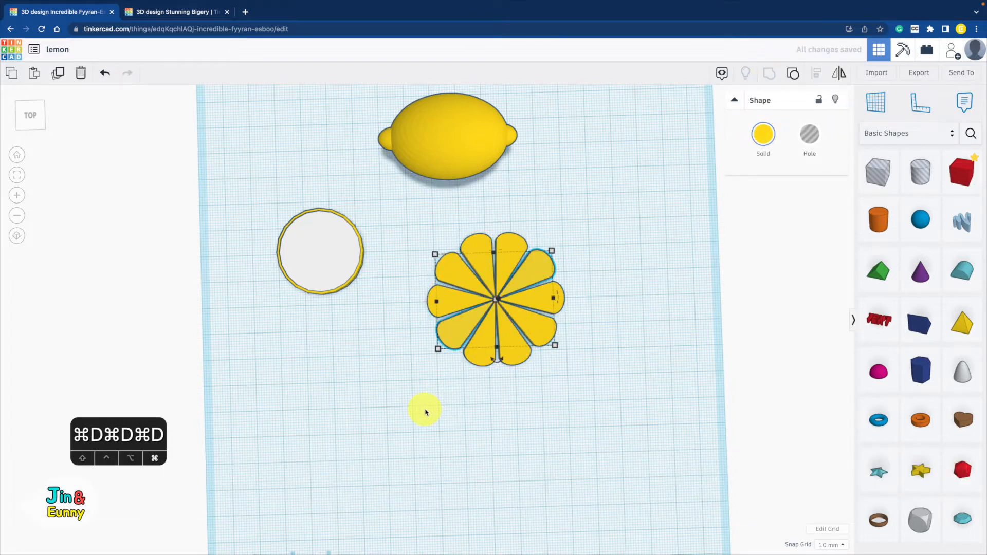
- Group all ten pulp segments of the ring into one shape
click(609, 359)
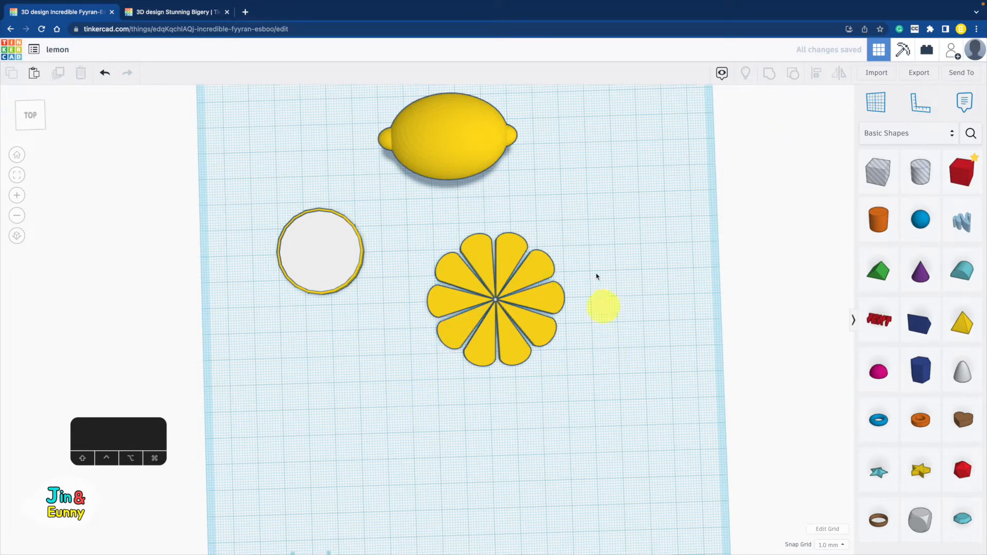
drag(577, 229, 406, 396)
click(769, 78)
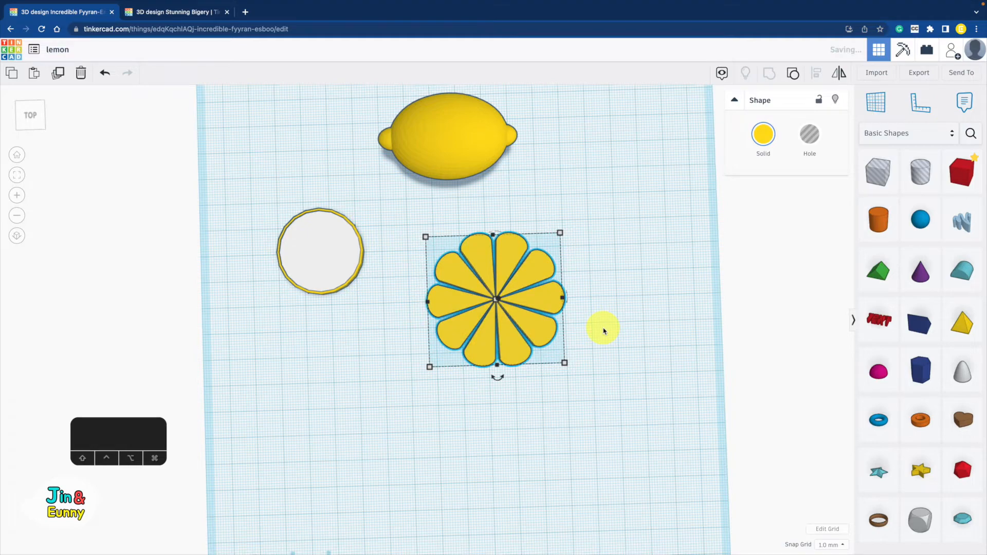
- Scale the grouped pulp ring down proportionally about its centre and set its height to 2.2 mm
alt+shift+drag(568, 367, 524, 327)
mouse_move(501, 309)
right_down()
mouse_move(493, 254)
mouse_move(513, 264)
mouse_move(517, 305)
right_up()
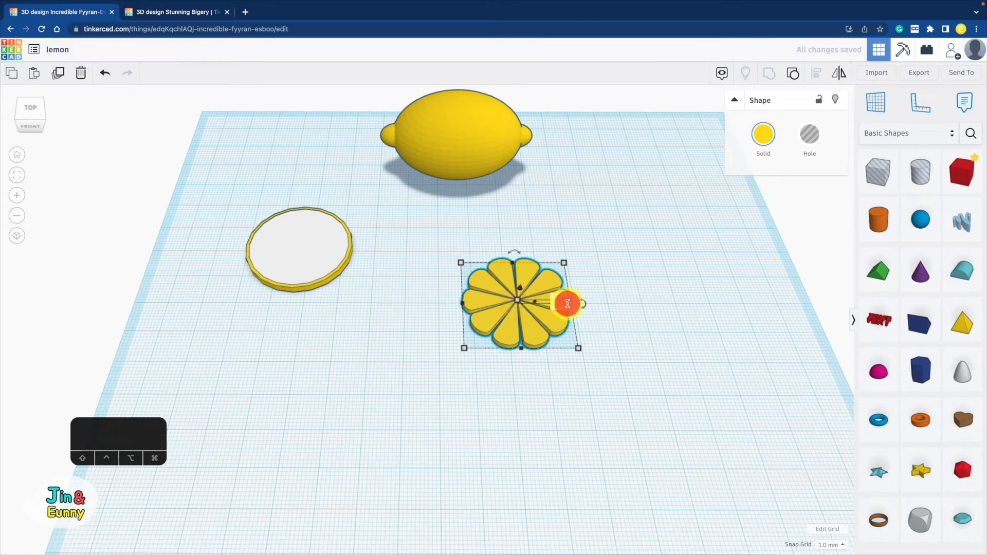
text(2.2)
key(Return)
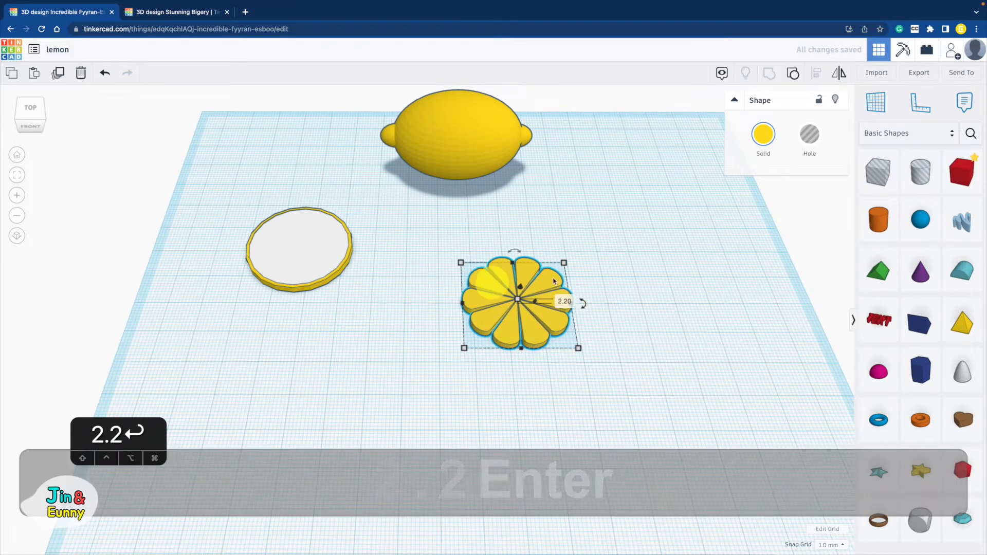
- Align the pulp ring with the white and yellow discs on their common centre to assemble the lemon slice
drag(271, 265, 523, 263)
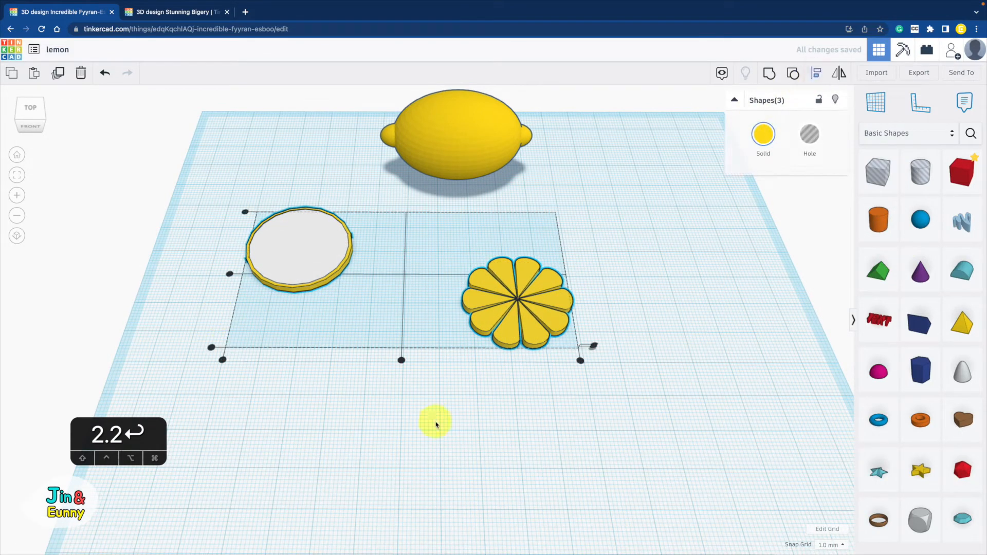
click(401, 360)
click(335, 270)
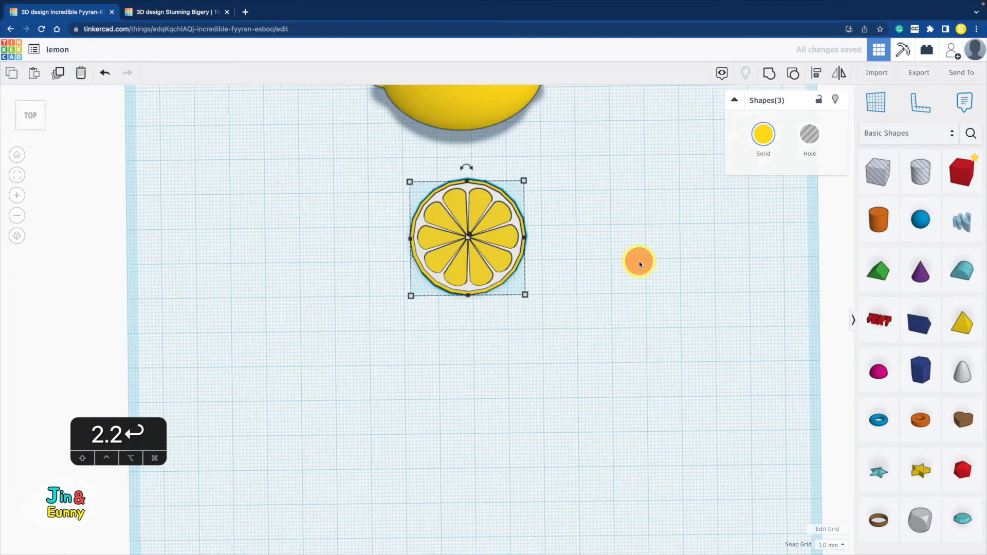
click(640, 261)
shift+right_drag(640, 261, 652, 370)
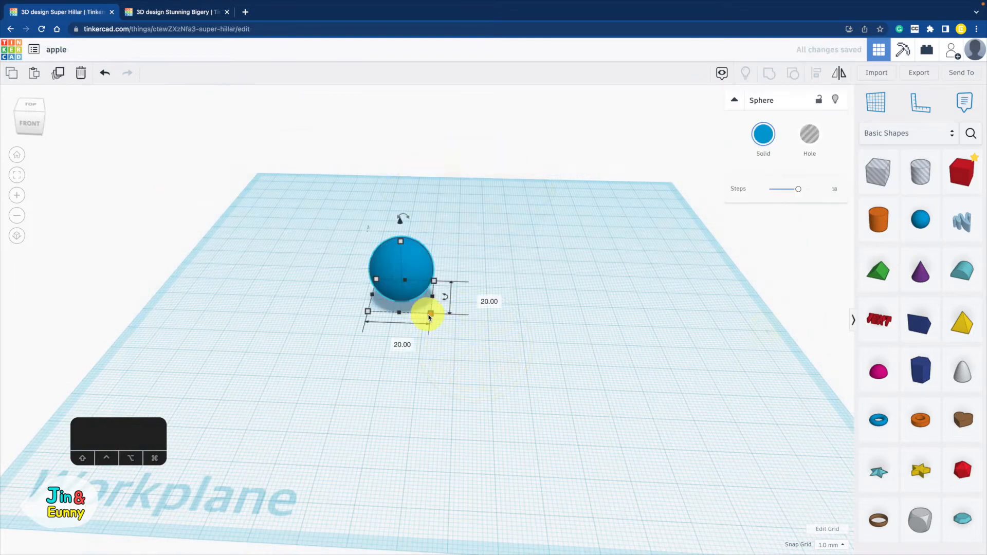
- In the apple design, enlarge the sphere proportionally and narrow it horizontally into an ellipsoid that is taller than wide
shift+drag(430, 317, 523, 370)
drag(460, 324, 483, 292)
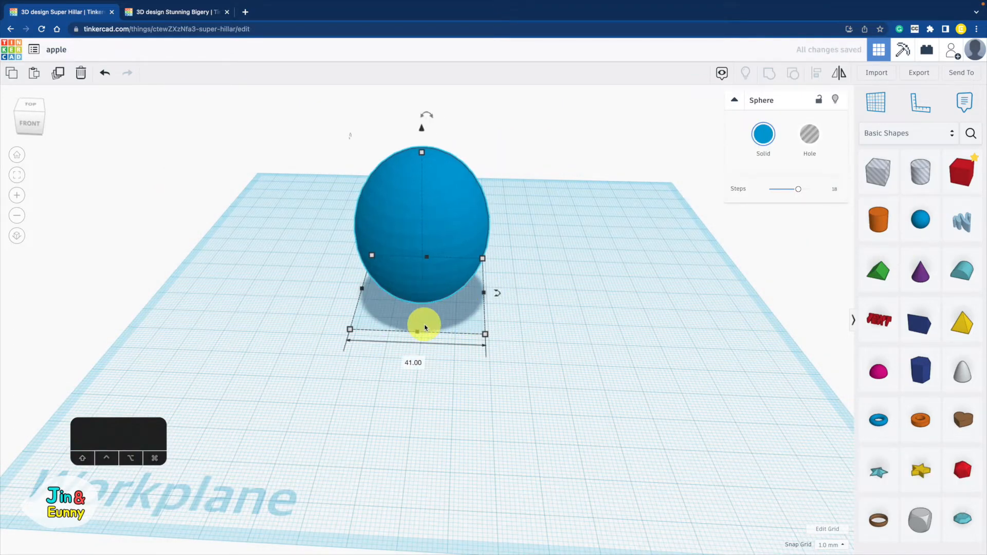
right_drag(435, 322, 403, 340)
drag(403, 340, 406, 329)
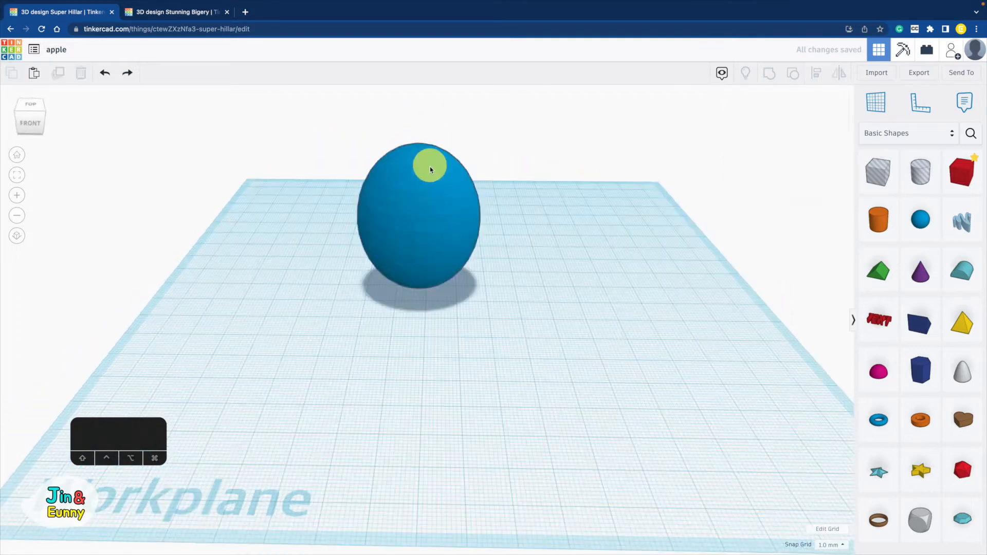
- Tilt the blue ellipsoid slightly sideways and make a mirrored duplicate of it
click(429, 166)
drag(418, 117, 392, 84)
key(super+d)
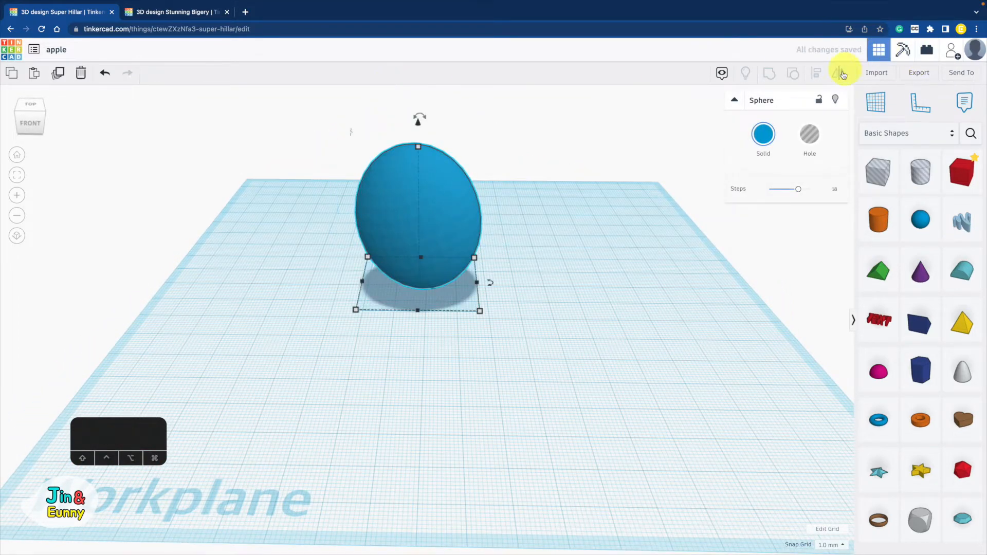
click(425, 320)
- Shift the mirrored ellipsoid sideways so the two partly overlap and form an apple body with a notch on top
key(shift+Right)
key(shift+Right)
key(shift+Right)
key(shift+Right)
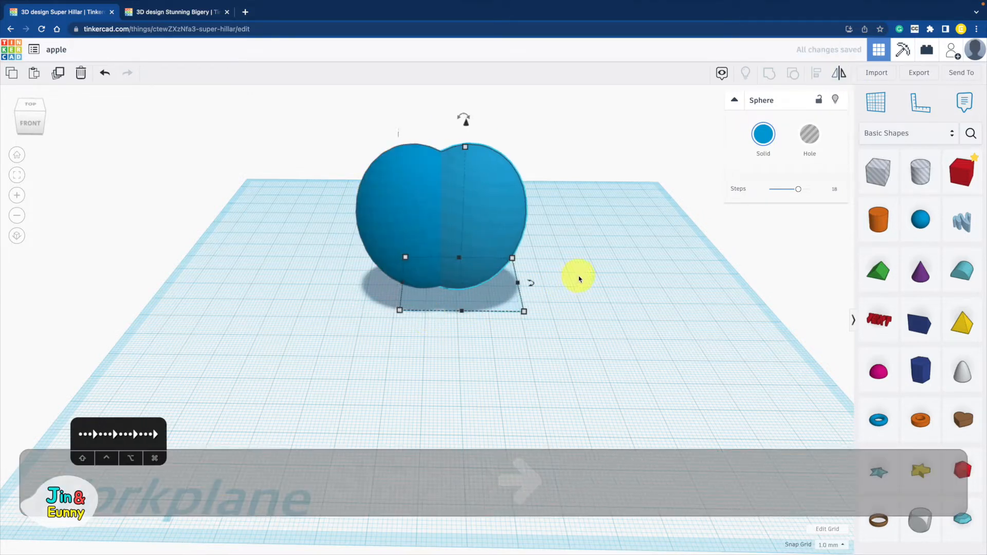
key(BackSpace)
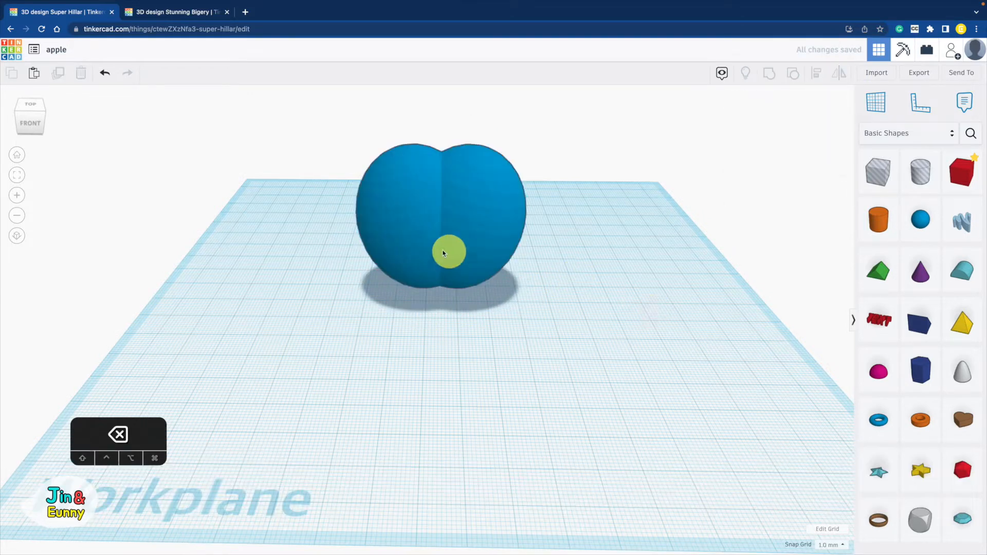
- Raise the Steps value of both overlapping ellipsoids to 24
click(415, 240)
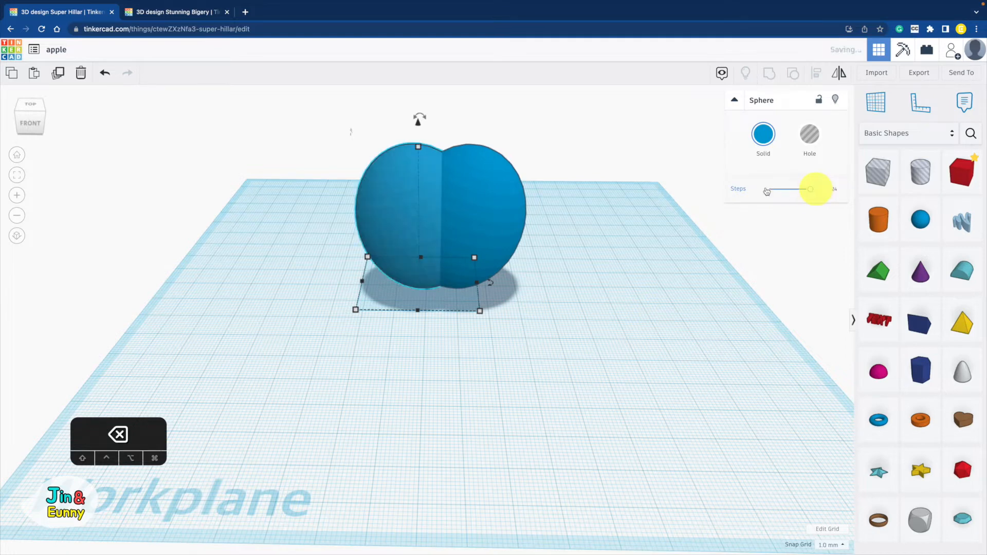
click(494, 212)
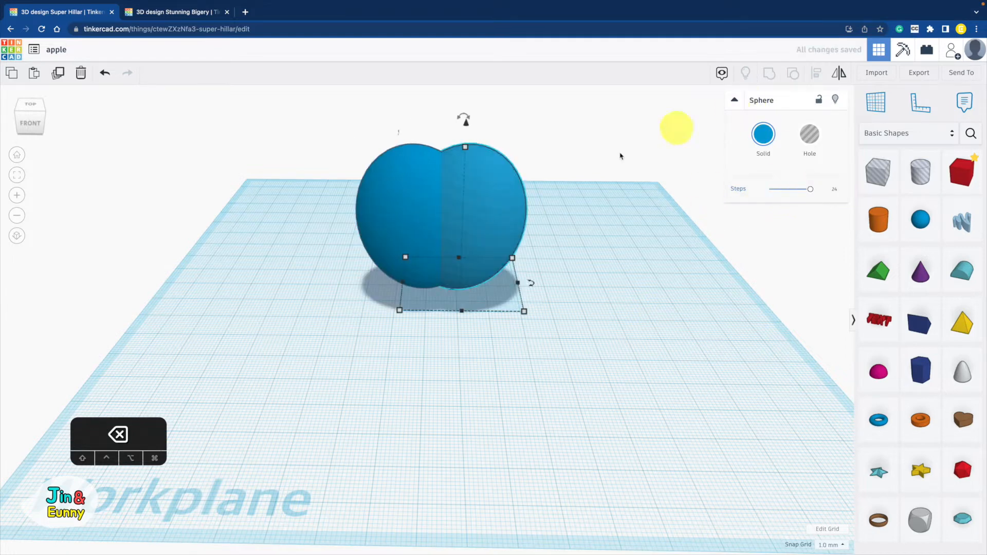
- Group the two overlapping ellipsoids and colour the apple body red
drag(558, 137, 315, 253)
click(766, 77)
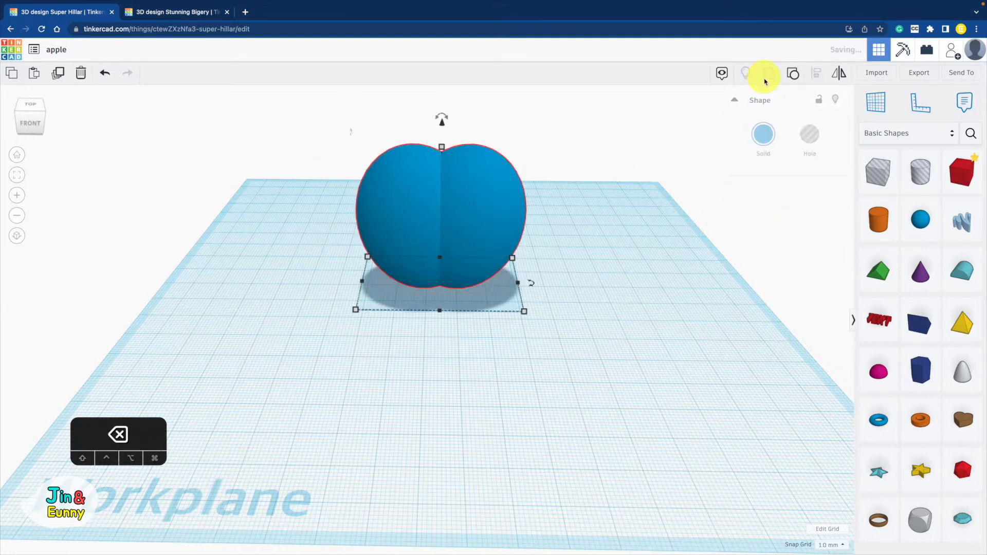
click(763, 137)
click(753, 224)
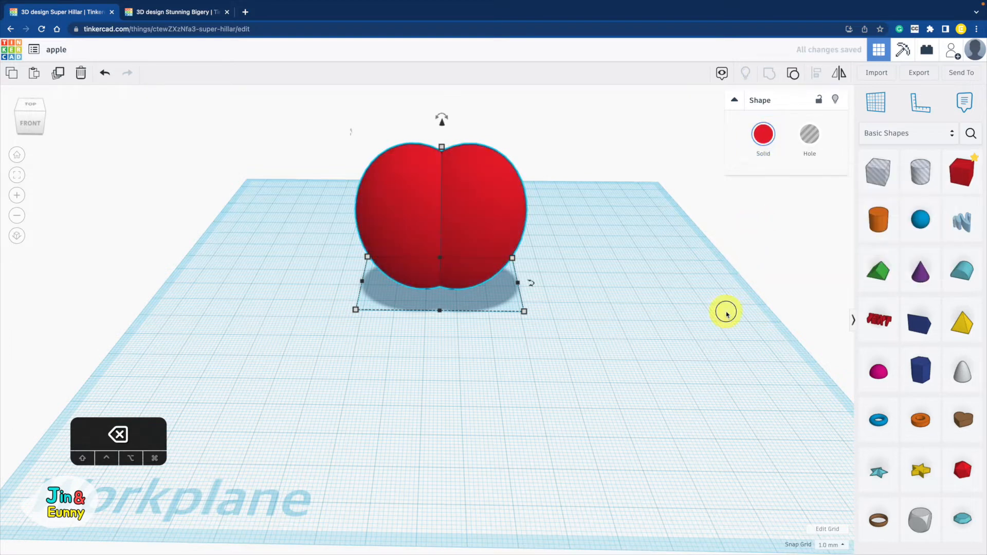
- Add a thin cylinder stem in front of the apple and a thin Round Roof beside it, flipped upside down
drag(874, 224, 504, 296)
drag(962, 270, 569, 347)
right_drag(577, 434, 579, 395)
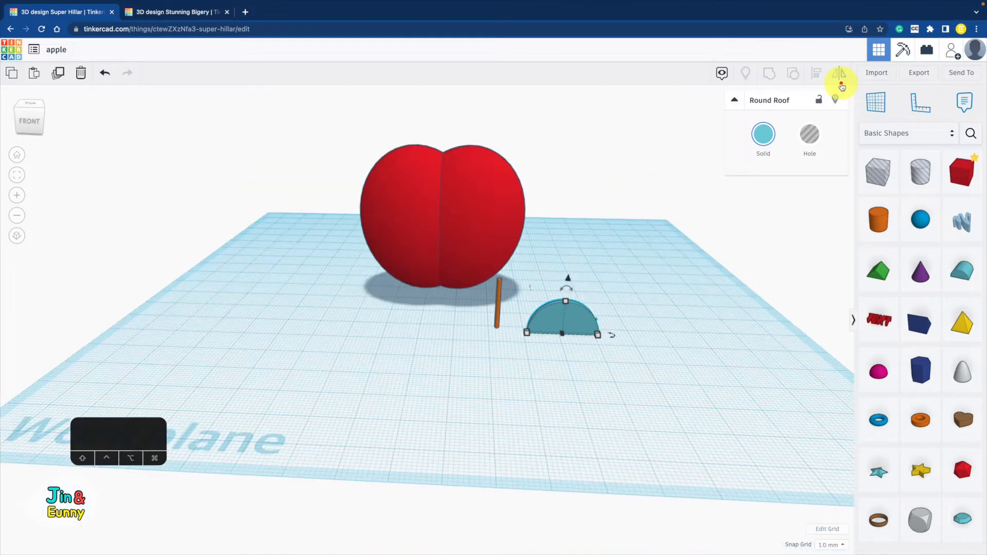
click(692, 337)
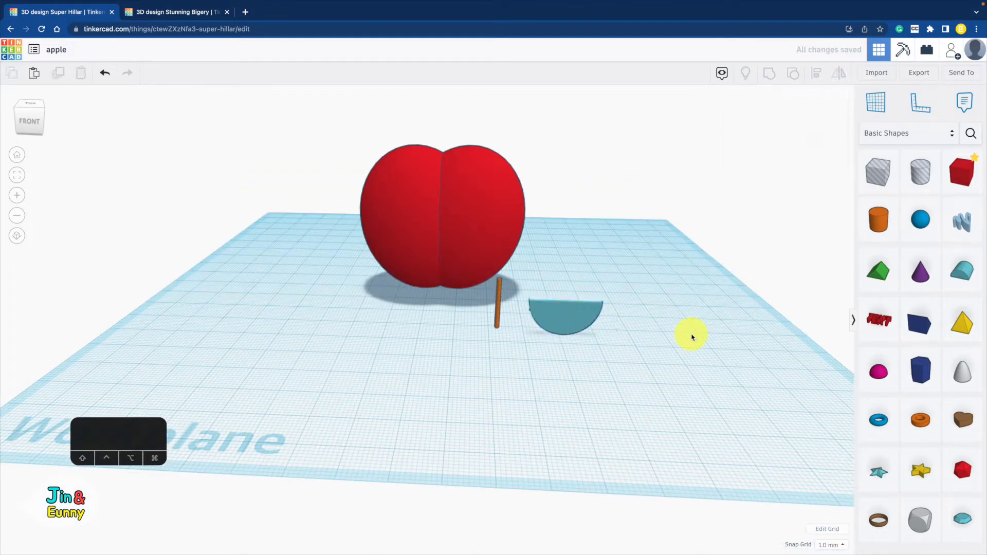
- Scale the round roof down to about 13 mm wide beside the stem and align its flat edge with the stem's top
drag(584, 322, 542, 318)
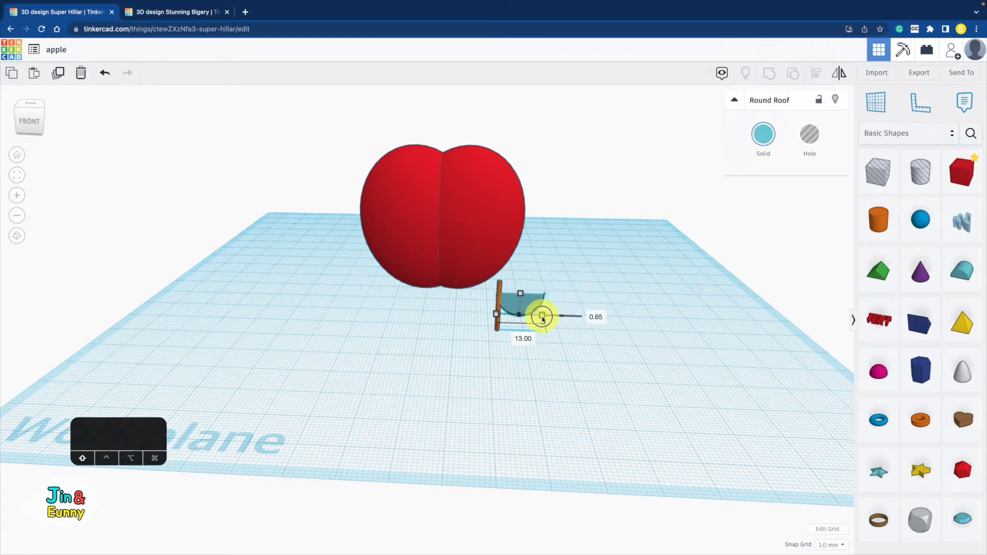
shift+drag(542, 319, 545, 321)
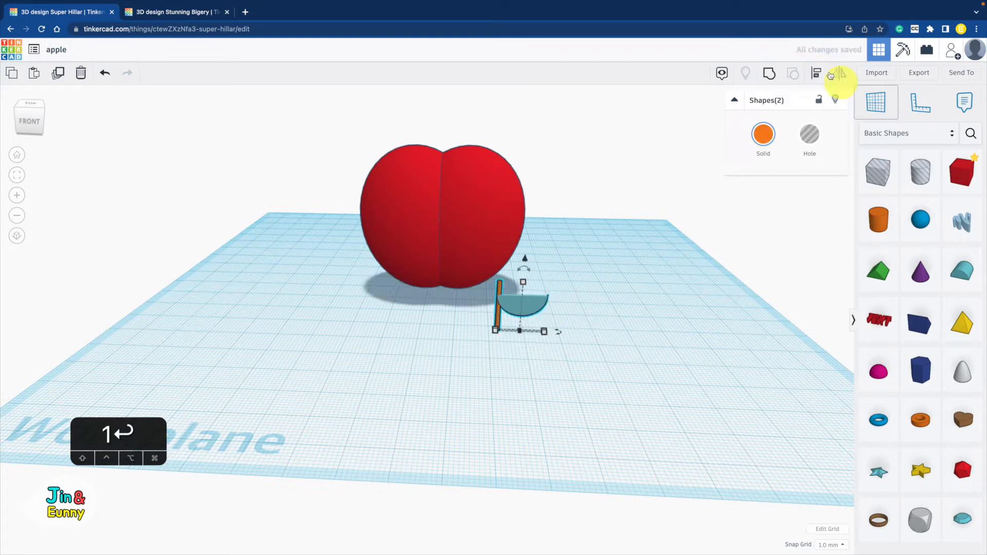
click(815, 73)
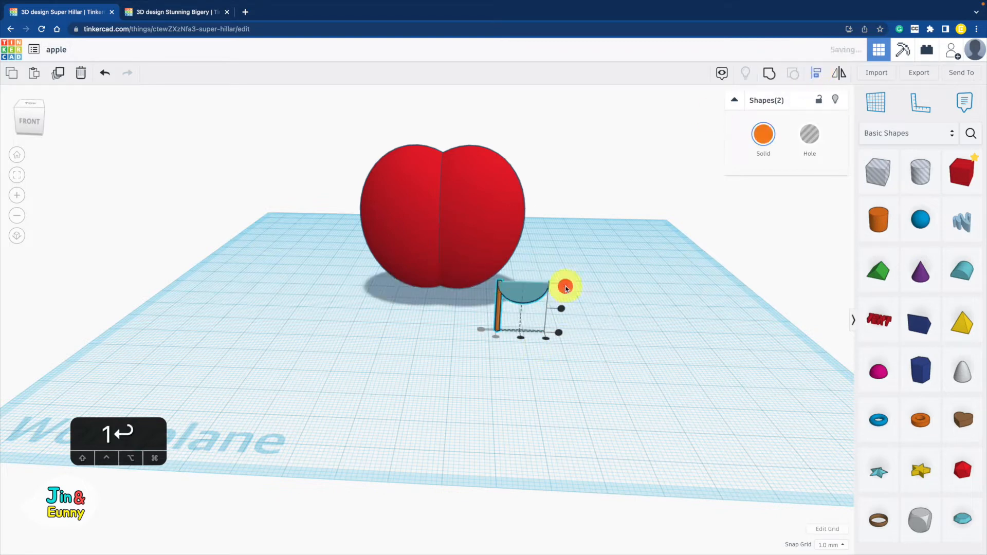
click(623, 321)
- Tilt the round roof upward as a leaf seated against the stem and colour it green
click(535, 286)
drag(520, 269, 504, 243)
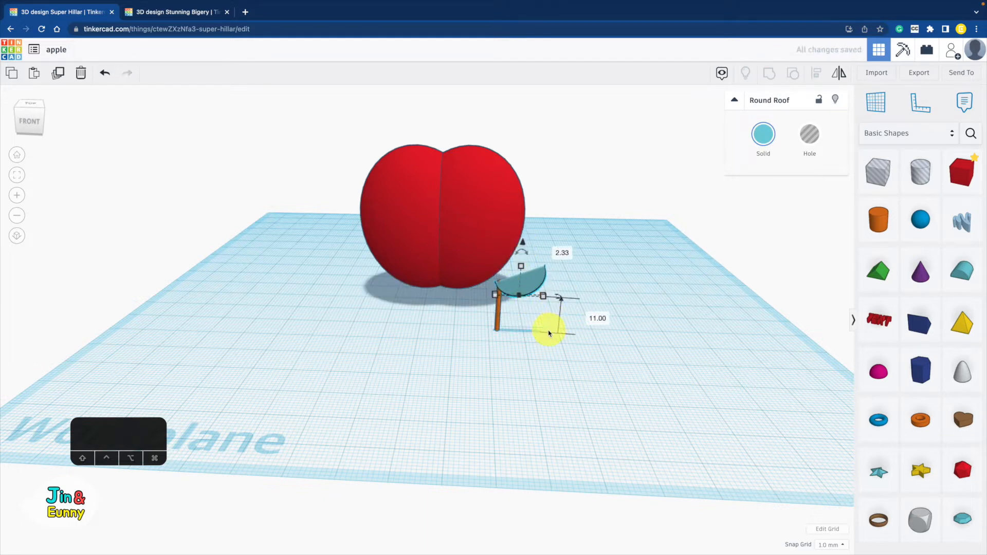
key(Right)
click(763, 134)
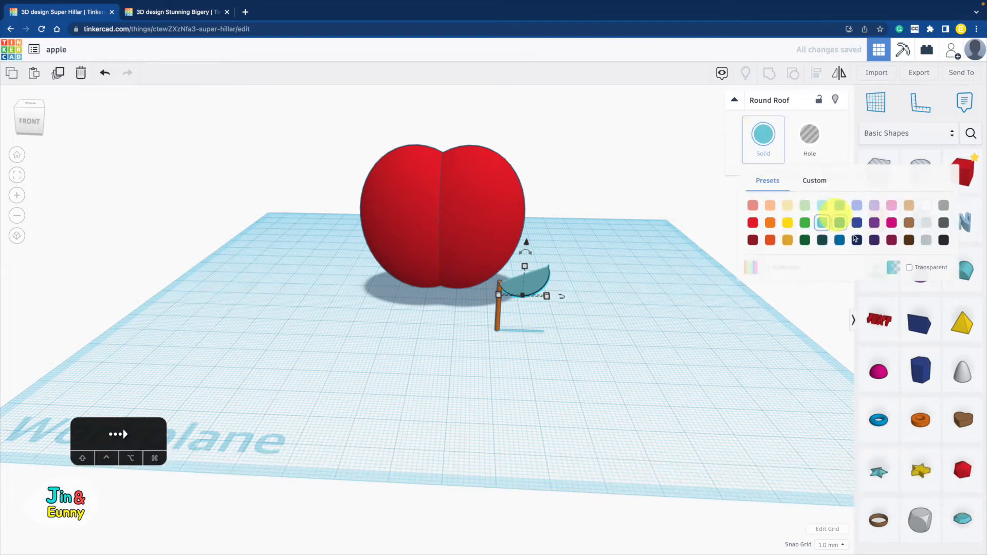
click(806, 240)
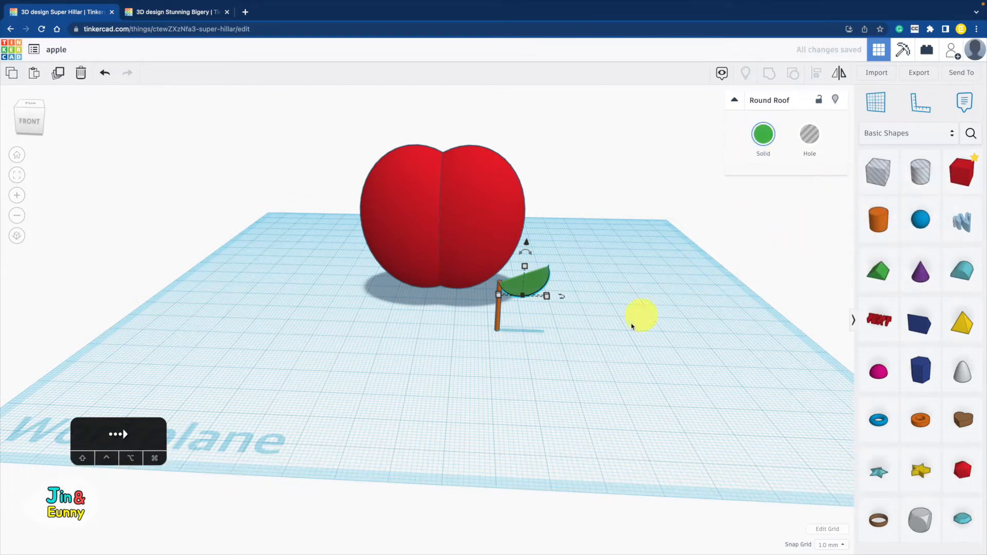
- Colour the thin cylinder stem dark brown
click(496, 319)
click(763, 134)
click(907, 238)
click(675, 327)
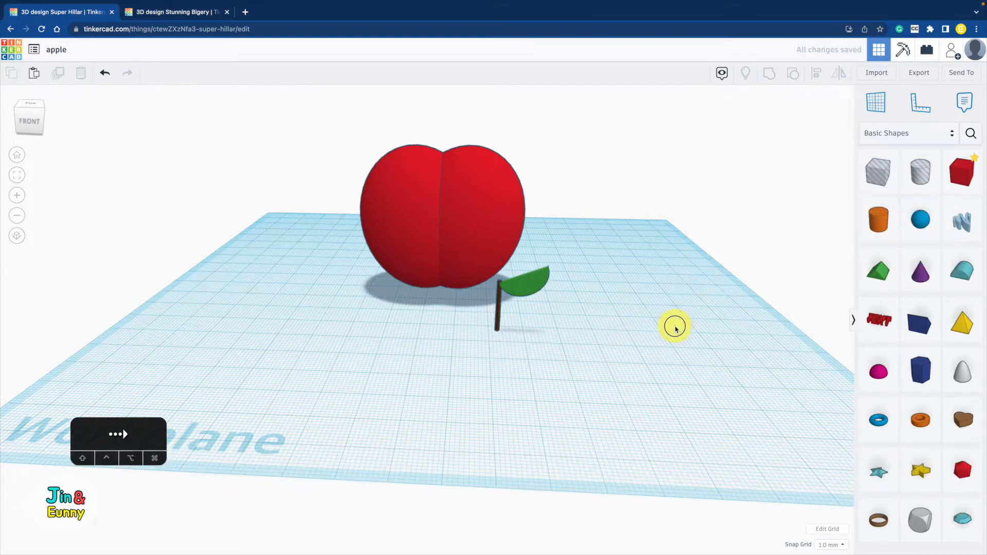
- Group the stem with its leaf and turn on Multicolor so each part keeps its own colour
drag(509, 318, 496, 321)
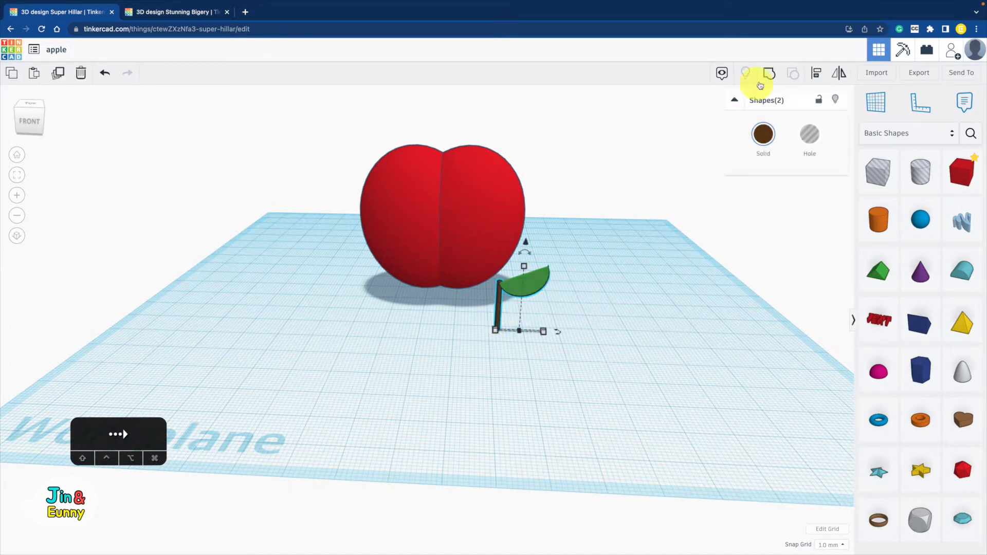
click(763, 135)
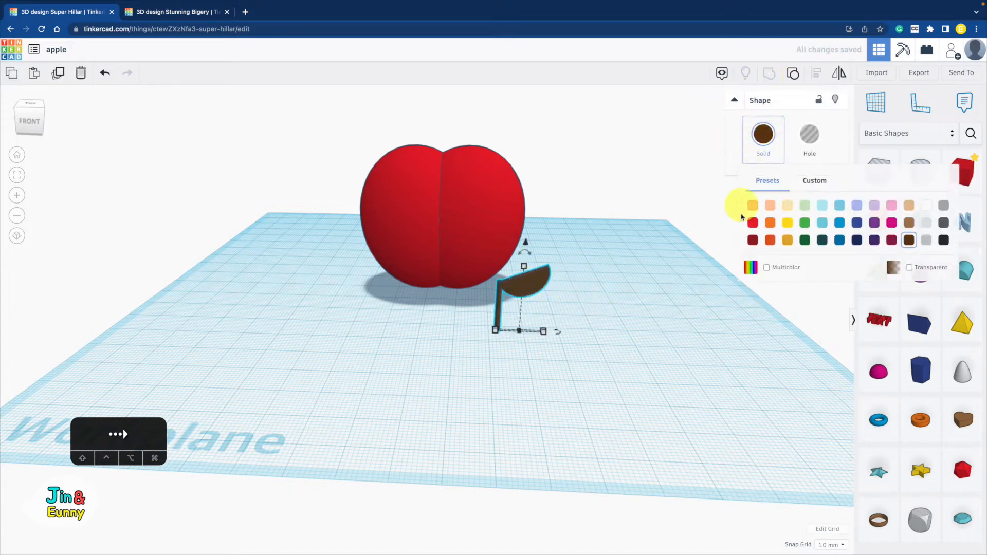
click(767, 267)
click(616, 300)
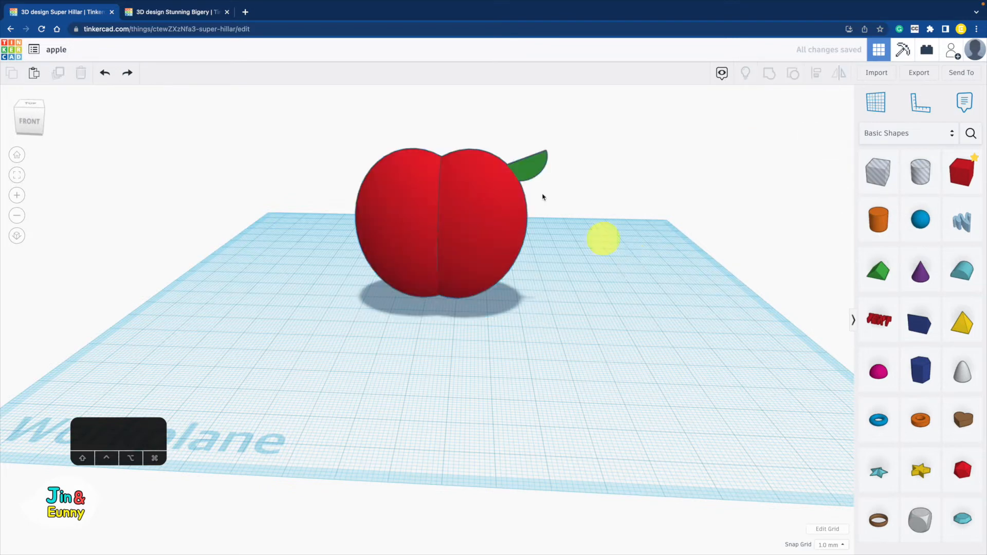
- Raise the stem-and-leaf group to 37 mm above the workplane and shift it sideways into the notch on top of the apple
click(529, 162)
drag(524, 126, 526, 94)
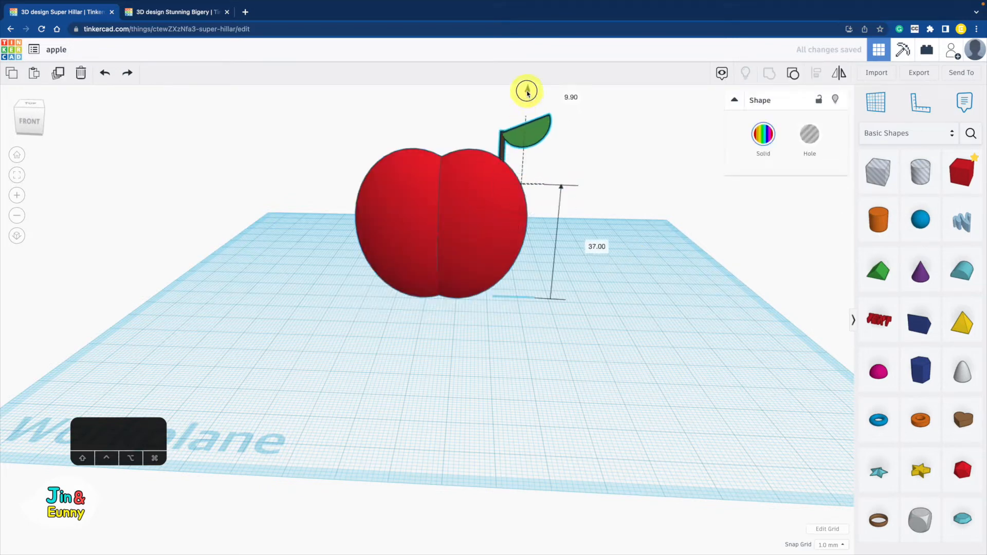
shift+right_drag(588, 223, 626, 307)
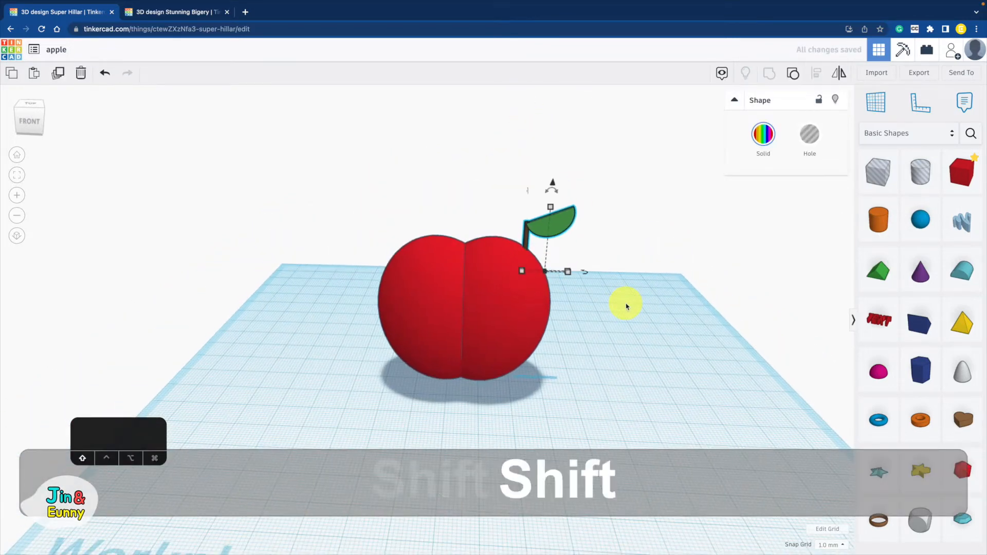
key(shift+Left)
key(shift+Left)
key(Right)
key(Right)
click(626, 307)
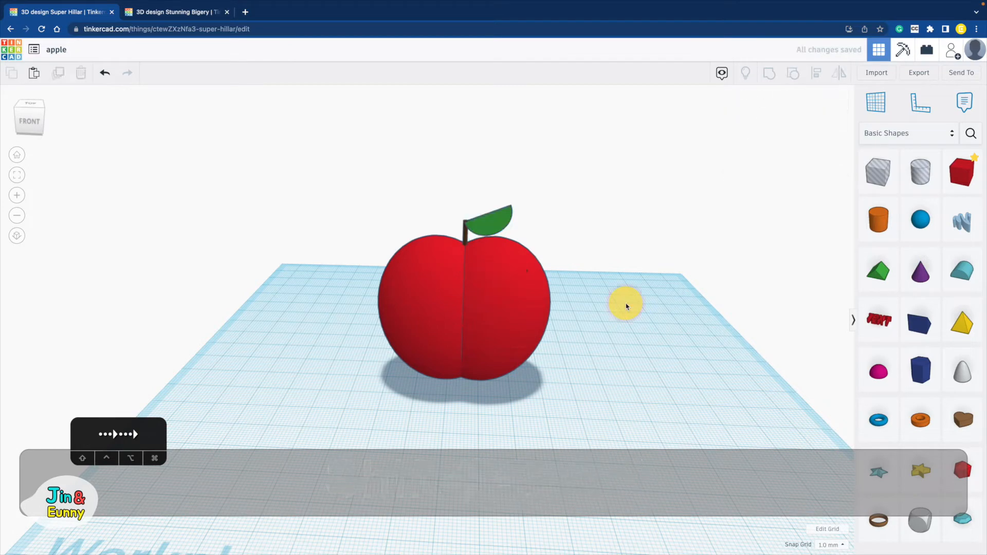
- Add a Cylinder in front of the apple, enlarge it to 56 by 56 mm and set its height to 2 mm
drag(878, 220, 562, 343)
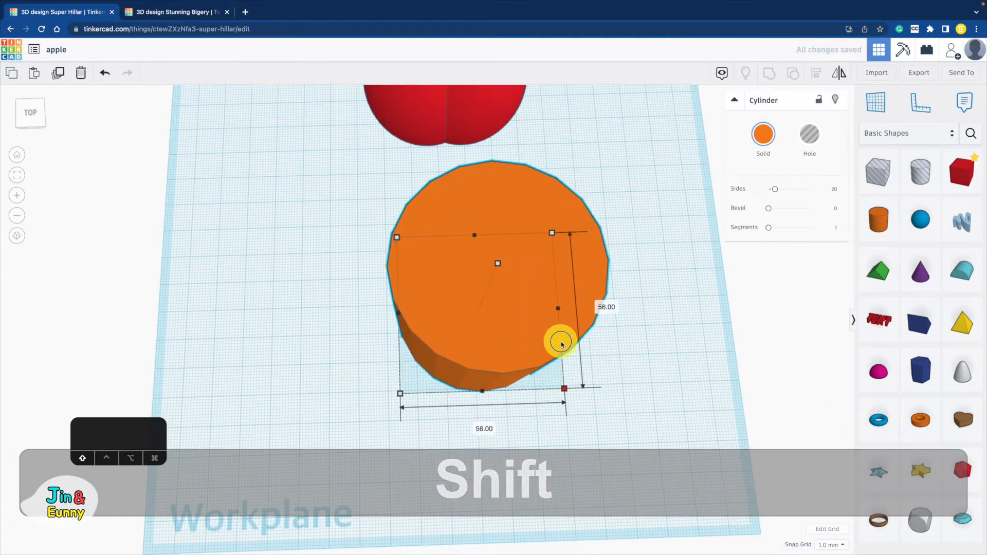
drag(497, 264, 491, 314)
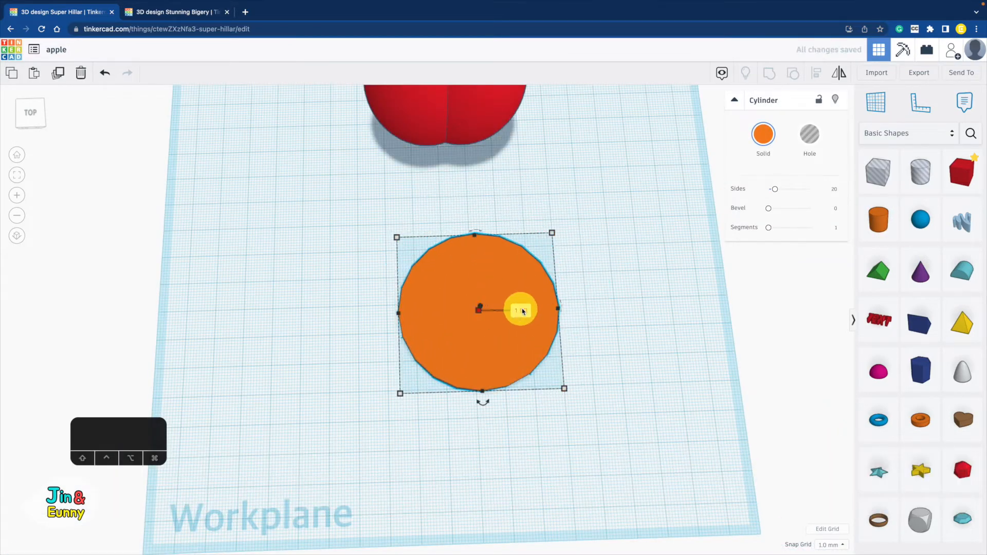
text(2)
key(Return)
- Widen the flat disc into an oval, move it closer to the apple and raise its Sides to 64
drag(558, 309, 582, 311)
drag(527, 346, 490, 311)
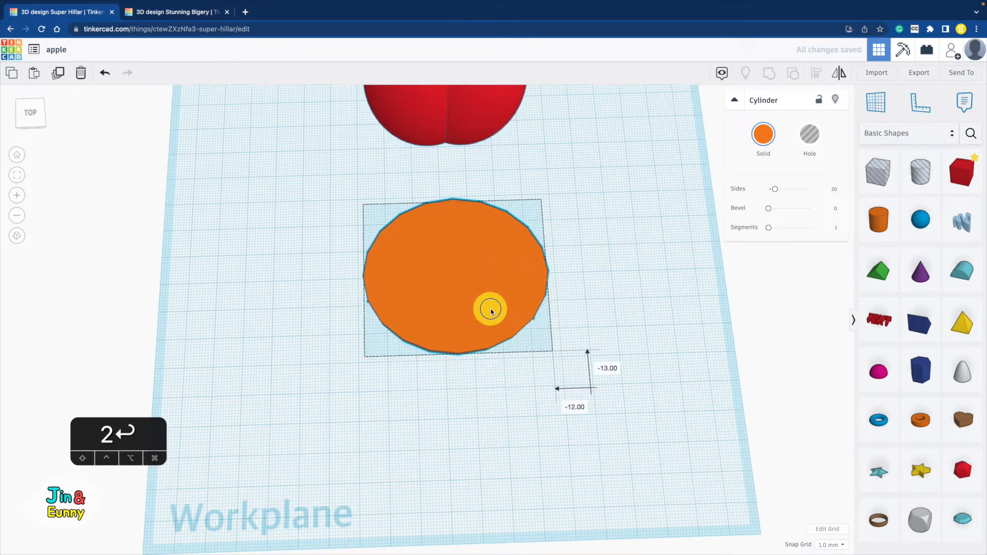
drag(774, 191, 818, 189)
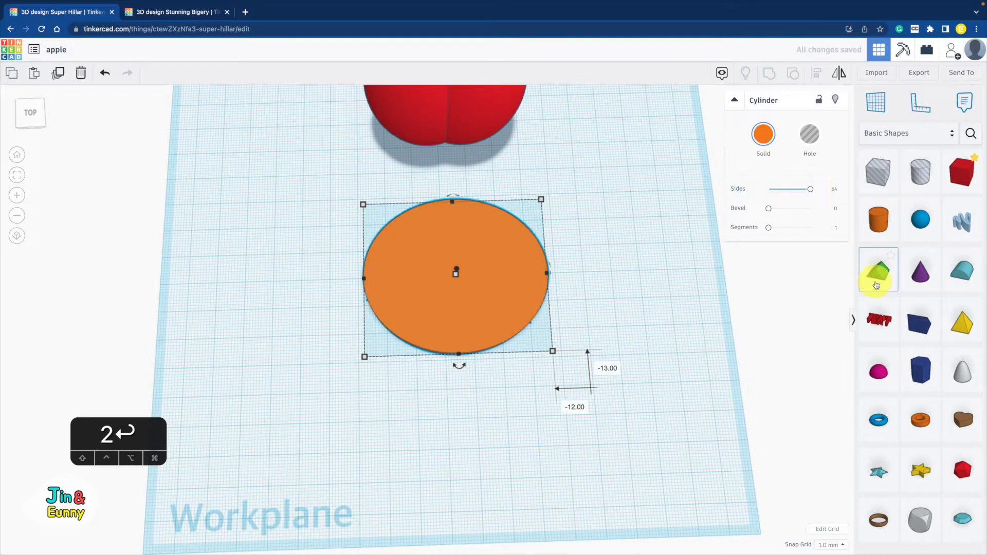
- Place an upright Roof hole about 30 mm wide over the disc's front edge and reduce its depth to 8 mm
drag(874, 273, 512, 342)
click(809, 134)
drag(482, 341, 473, 333)
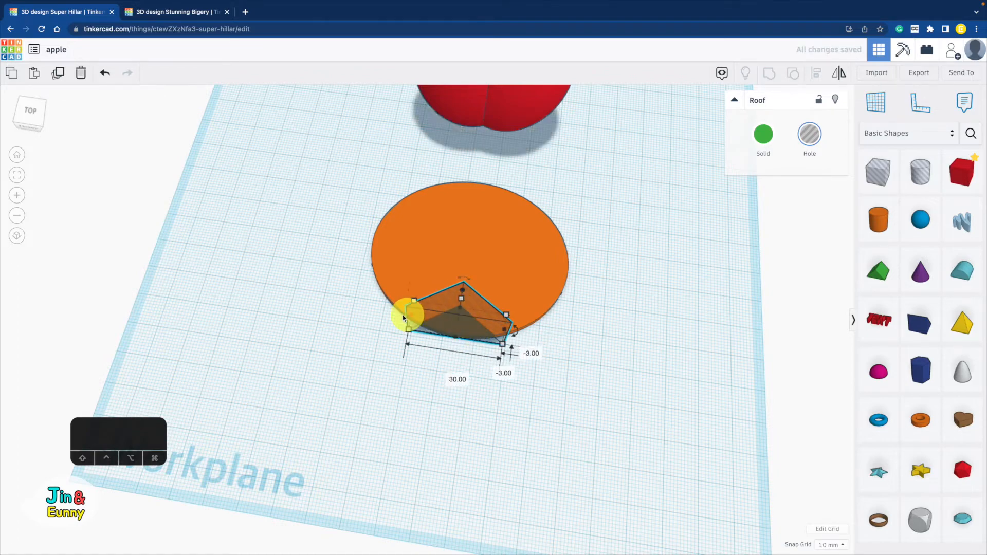
right_drag(397, 328, 411, 347)
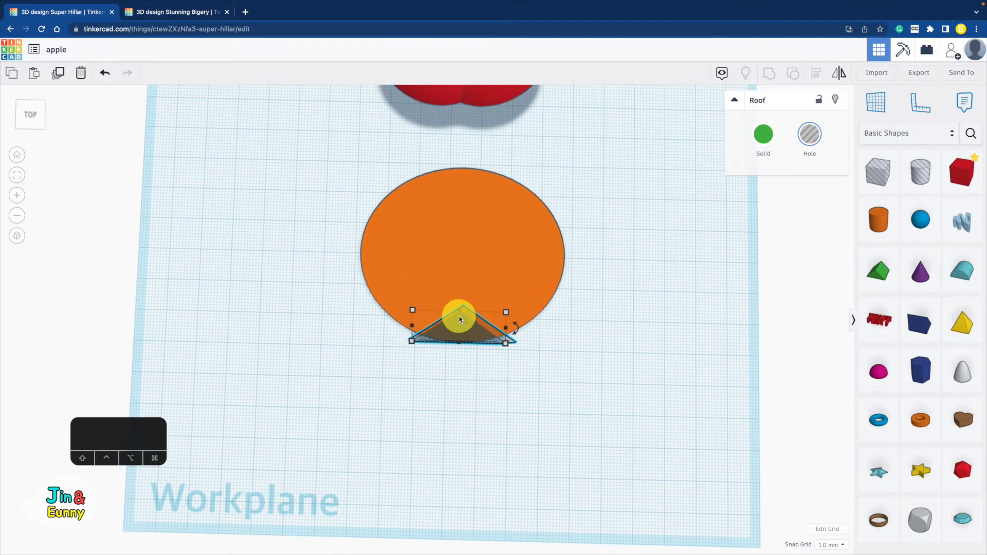
drag(460, 319, 460, 321)
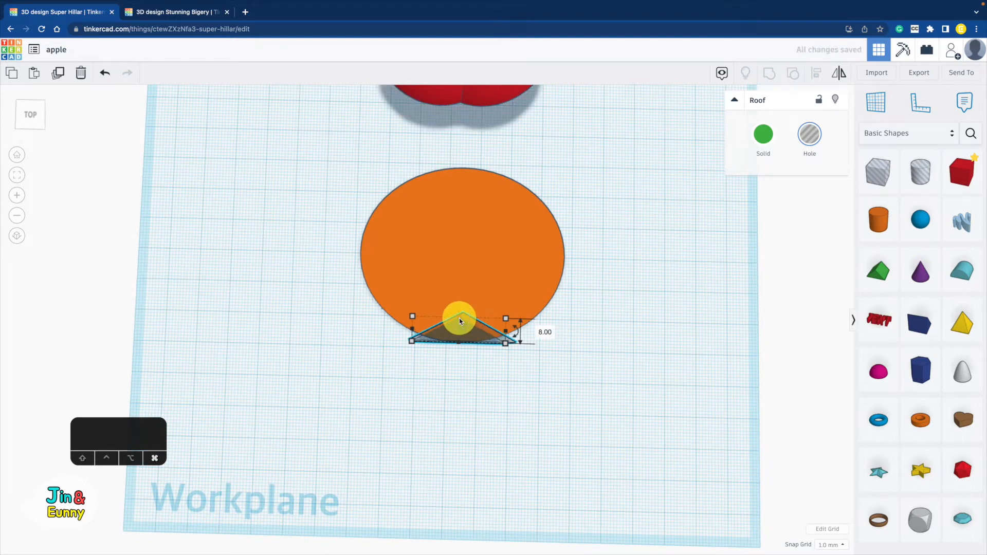
- Duplicate the roof hole, mirror the copy onto the disc's opposite edge and make it narrower
key(super+d)
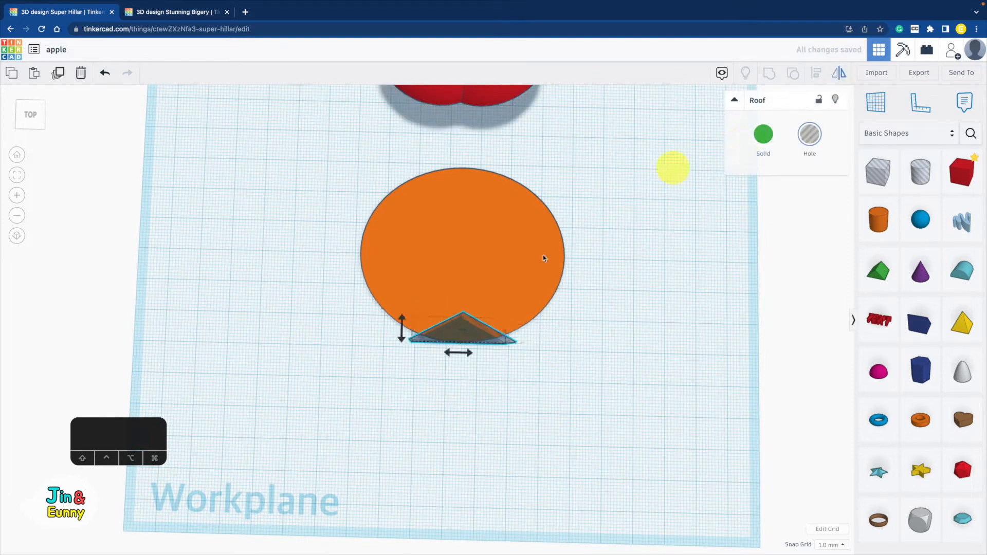
key(shift+Up)
key(shift+Up)
key(shift+Up)
key(shift+Up)
key(shift+Up)
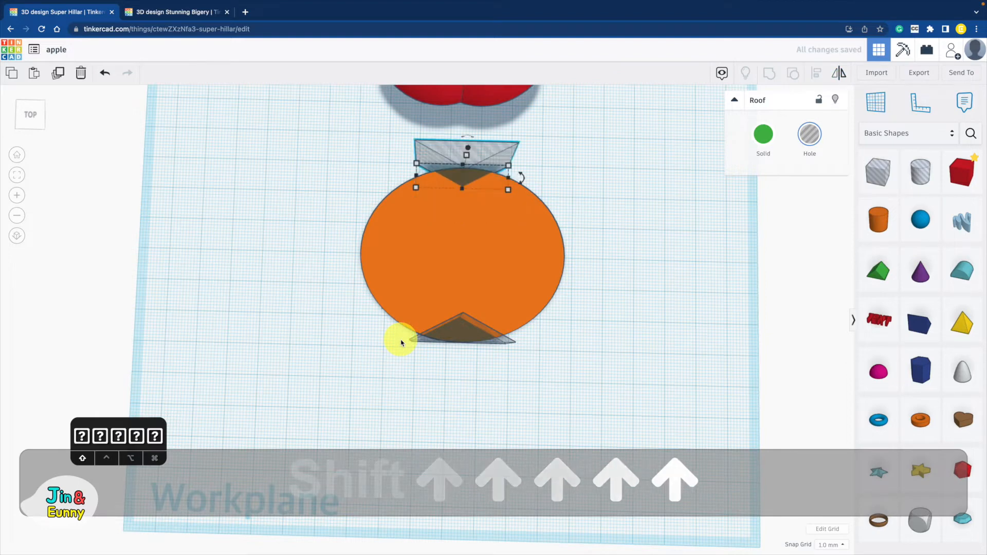
drag(414, 171, 447, 176)
- Centre the disc and both roof holes on a common axis and group them to cut the two notches
drag(377, 341, 375, 342)
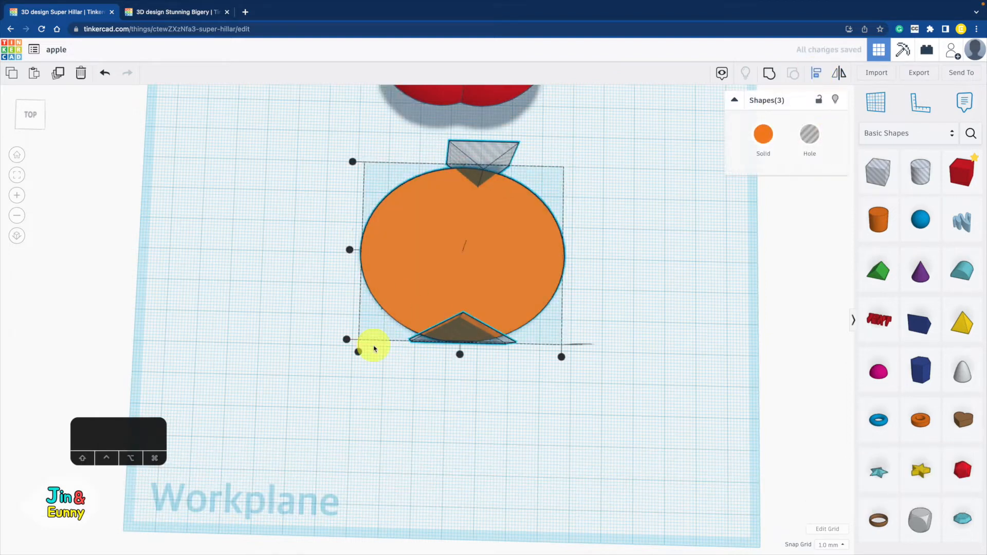
click(459, 354)
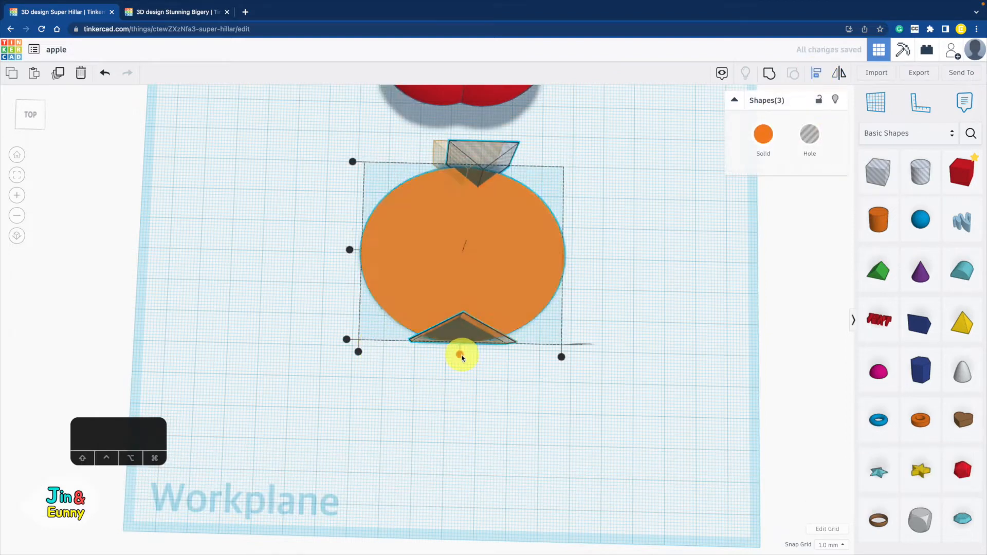
click(772, 80)
click(628, 298)
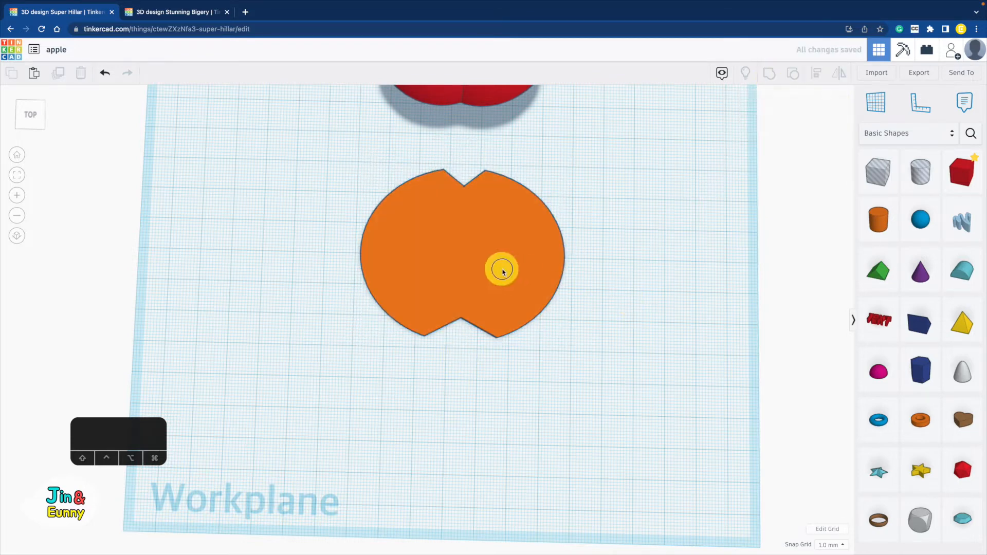
- Colour the notched disc red
click(502, 268)
click(763, 134)
click(740, 225)
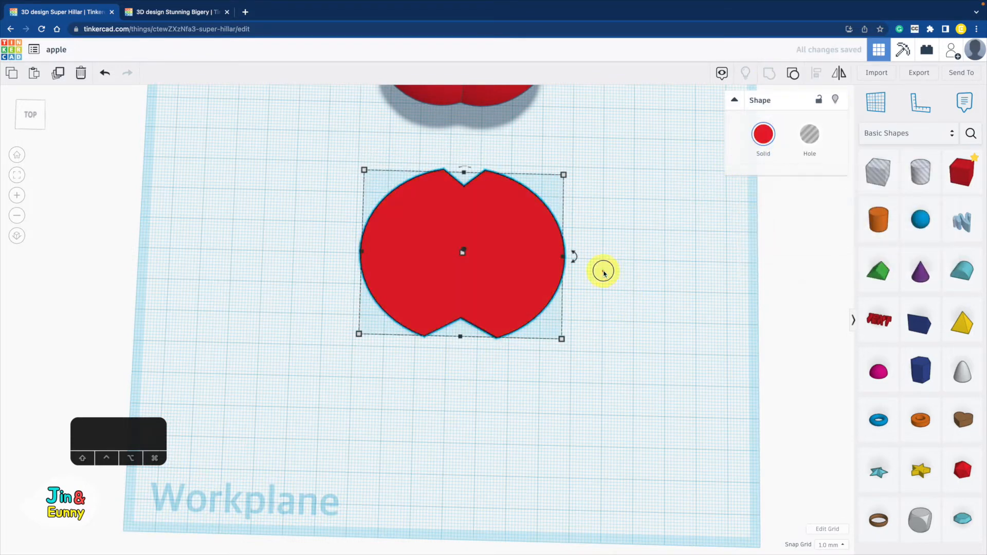
- Duplicate the red disc, shrink the copy slightly about its centre and set its height to 2.1 mm
click(489, 259)
key(super+d)
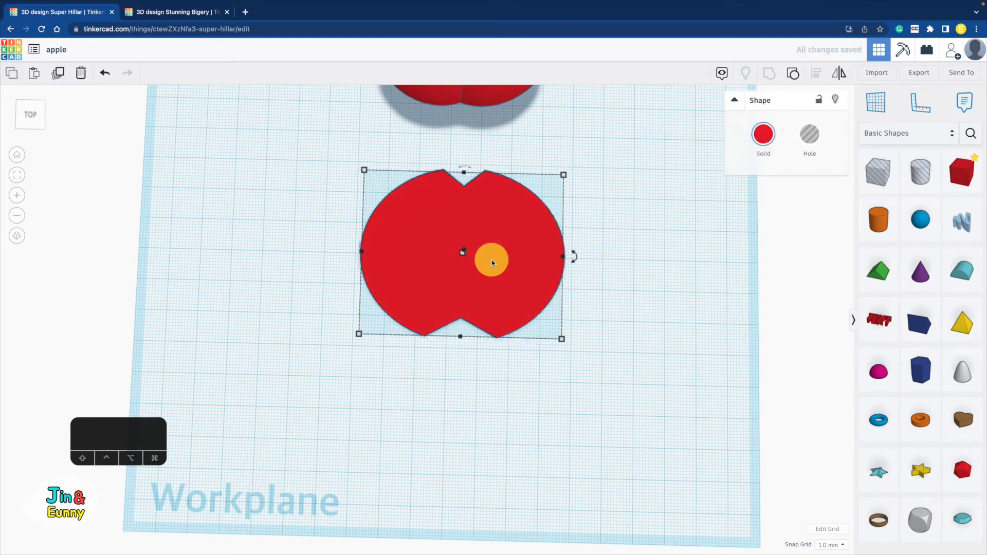
alt+shift+drag(562, 338, 558, 337)
click(476, 272)
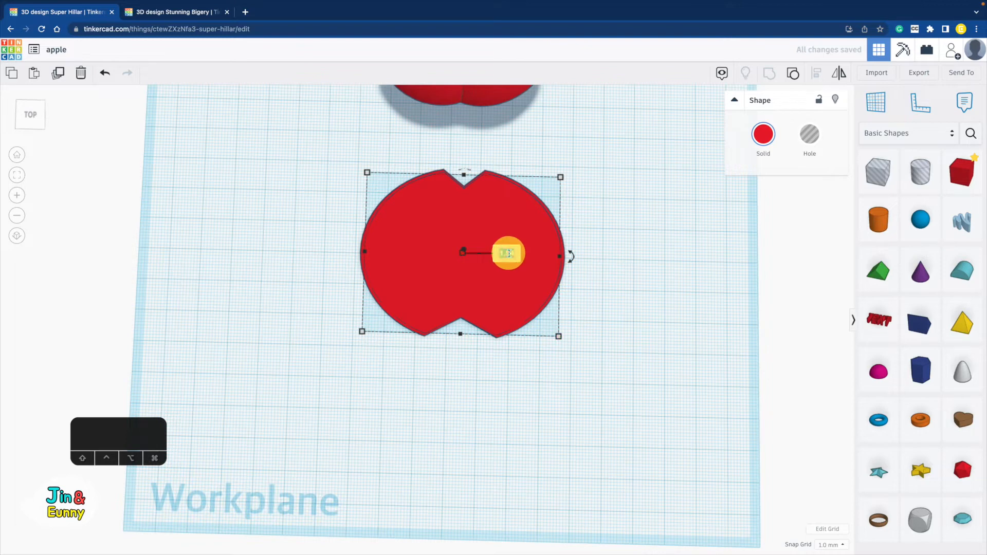
text(2.1)
key(Return)
- Colour the smaller disc copy pale yellow as the apple's flesh
click(763, 134)
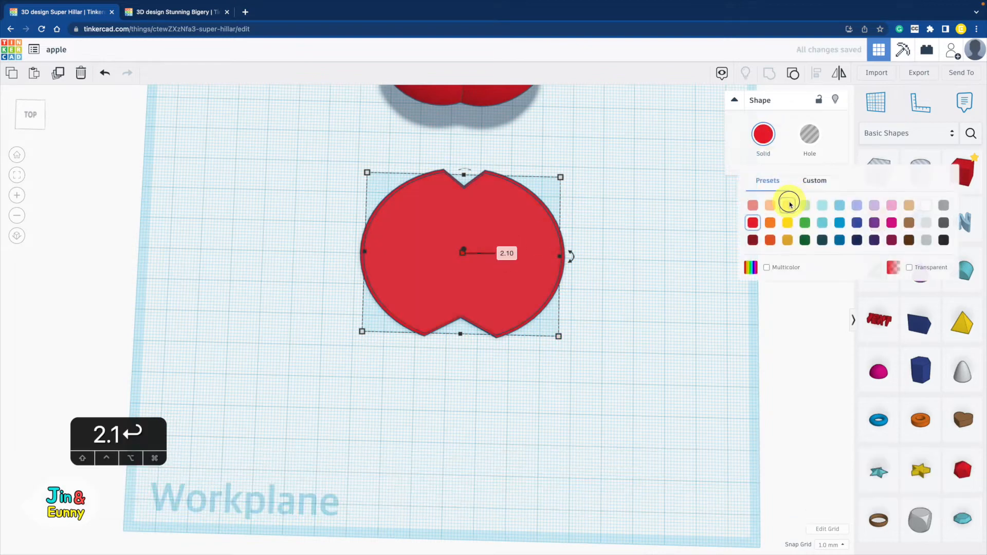
click(788, 205)
click(683, 263)
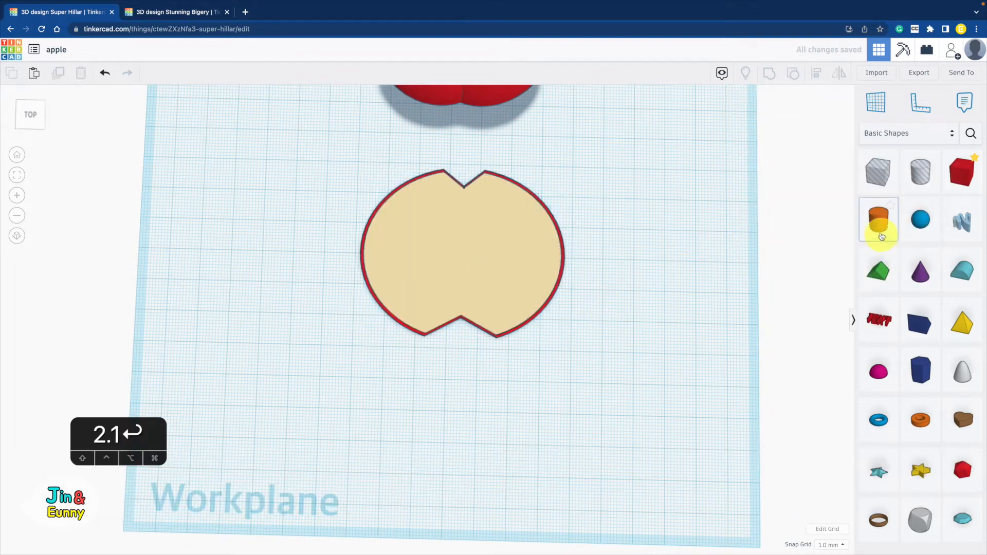
- Add a Cylinder at the centre of the slice, reshape it into a small upright oval and set its height to 2.2 mm
drag(880, 236, 461, 253)
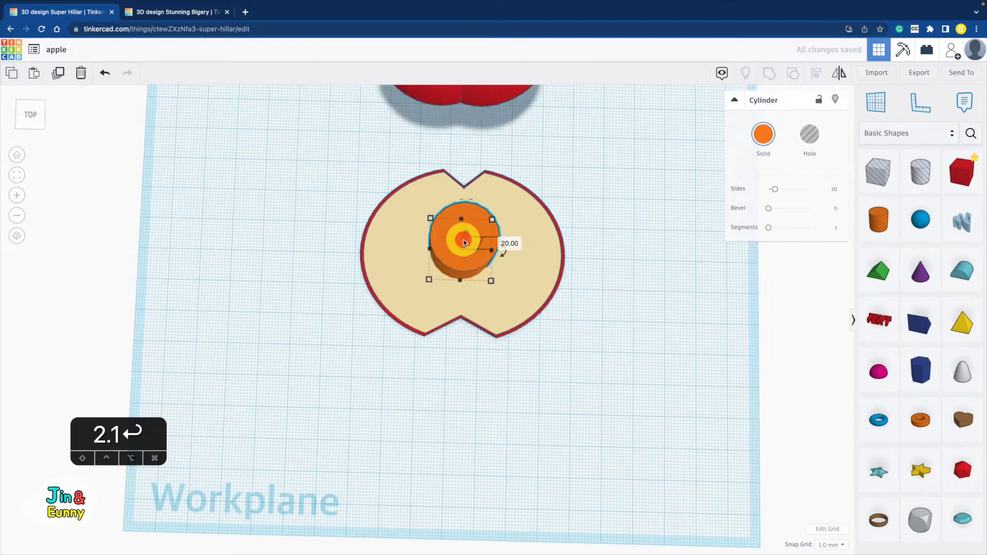
drag(491, 283, 456, 269)
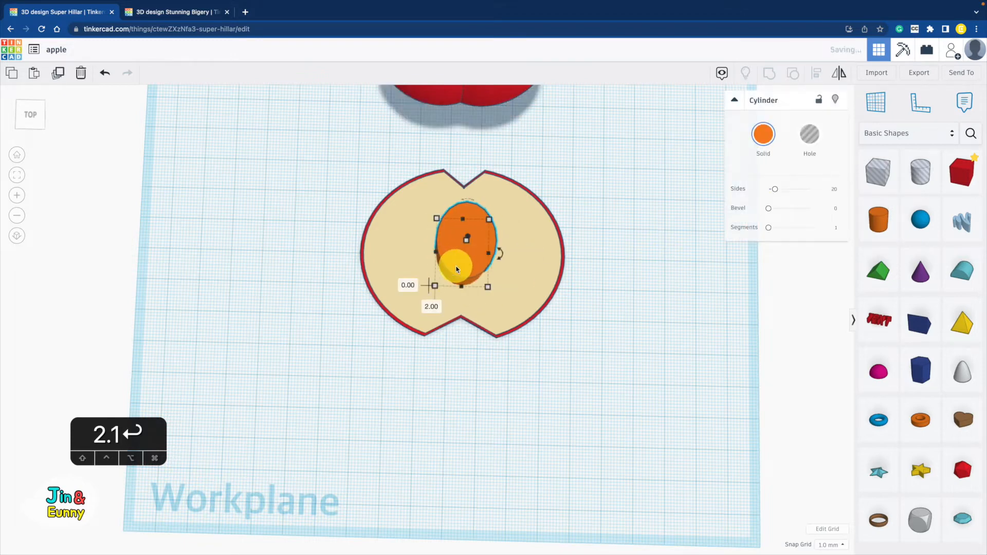
text(2.2)
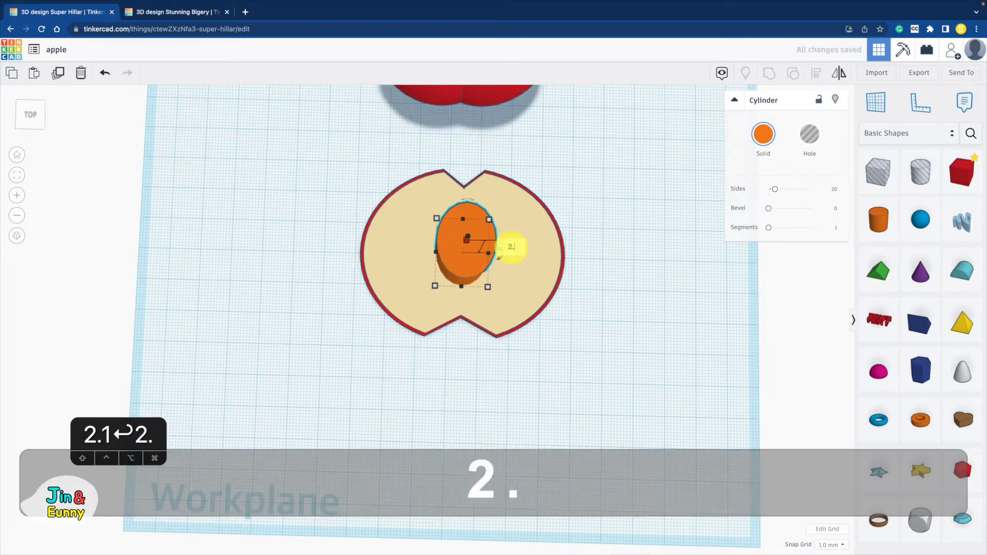
key(Return)
- Give the central oval core the custom colour fadb89, slightly deeper than the flesh
click(775, 140)
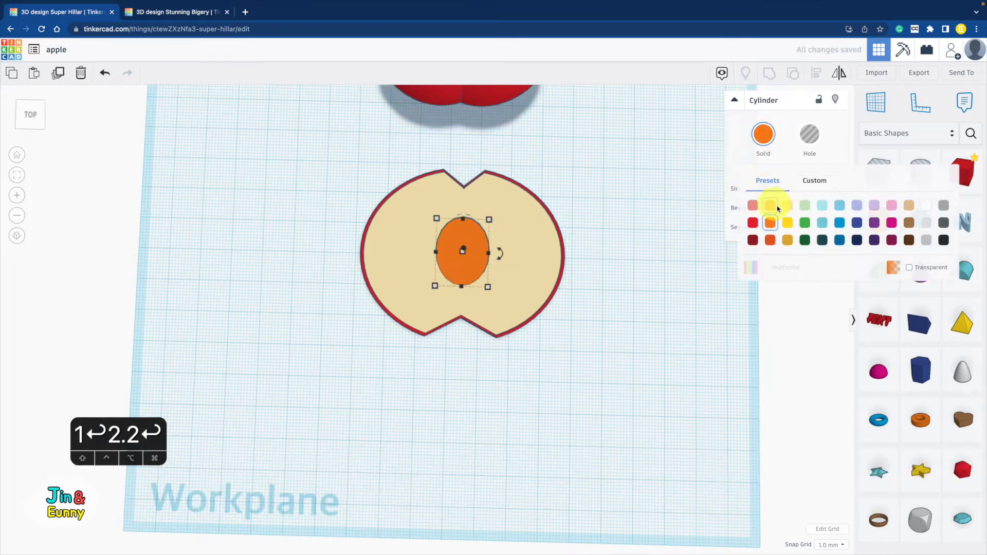
click(787, 205)
click(763, 134)
click(822, 182)
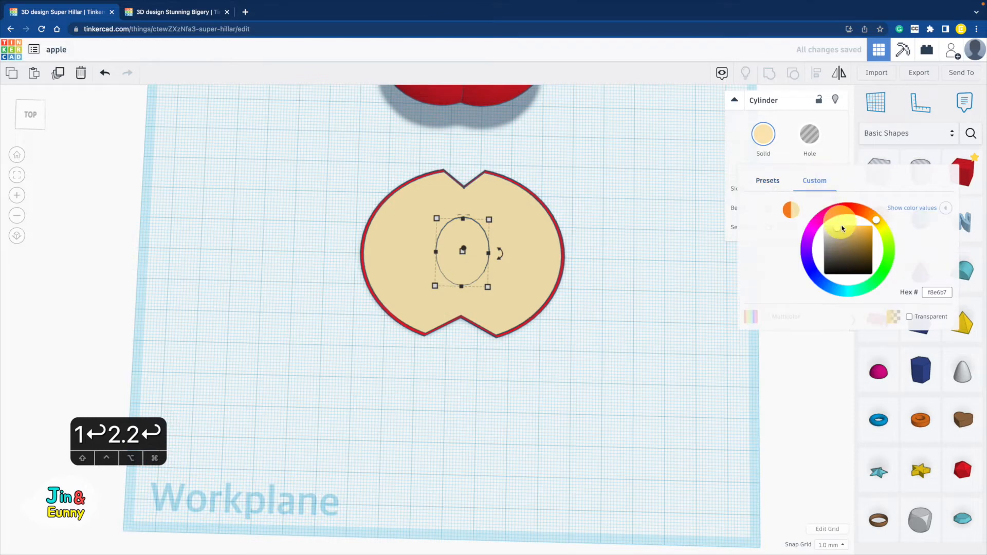
click(846, 229)
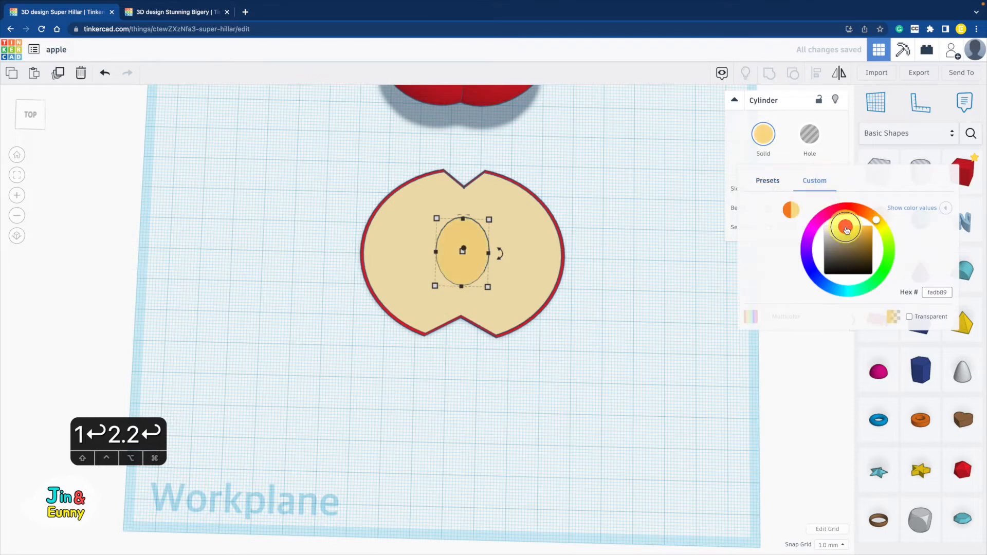
click(669, 305)
- Add a Round Roof beside the apple slice, stand it on end and drop it onto the workplane
drag(961, 273, 654, 230)
right_drag(619, 229, 511, 157)
mouse_move(668, 327)
mouse_down()
mouse_move(656, 323)
mouse_move(668, 331)
mouse_up()
key(d)
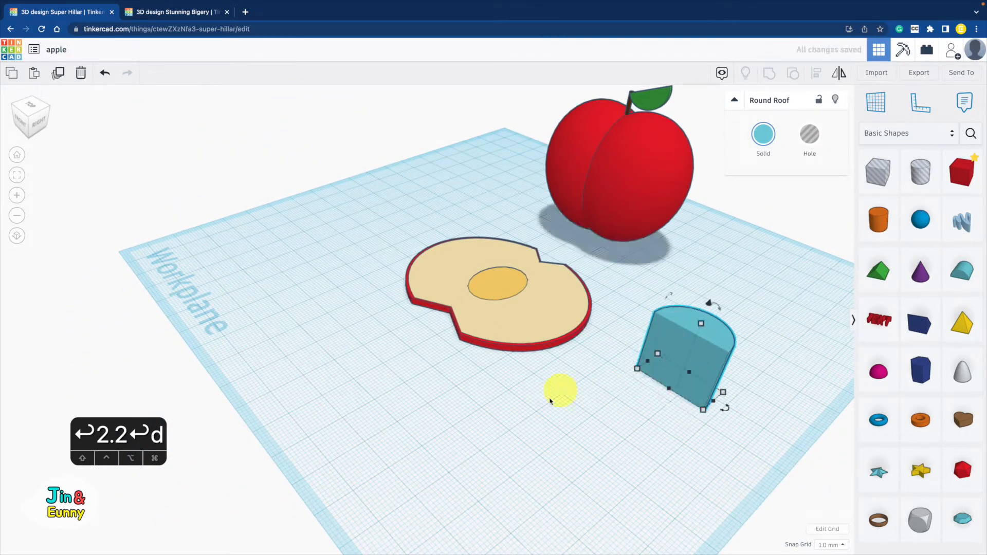
click(487, 385)
right_drag(488, 385, 661, 436)
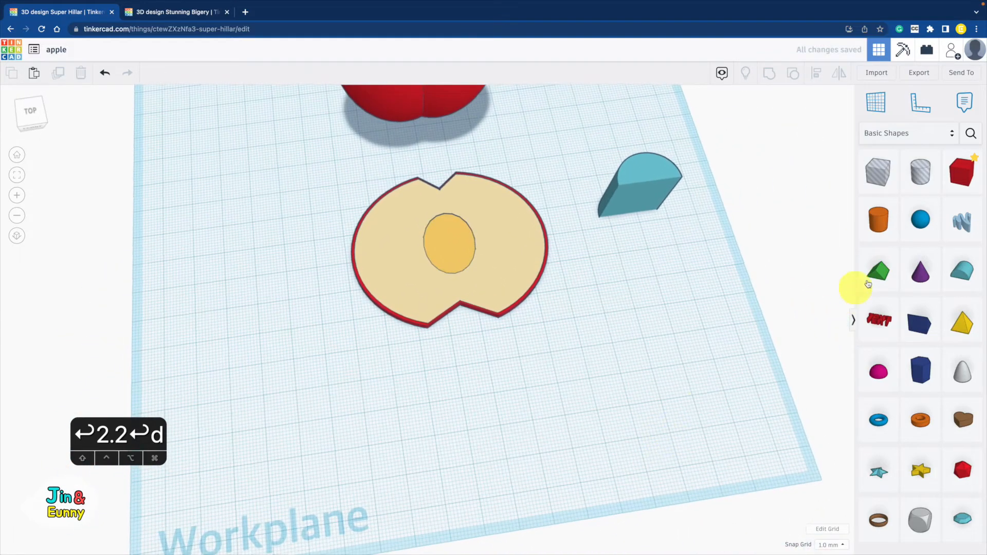
- Add a Roof near the round roof, stand it on end on the workplane and turn its peak away from the round roof
drag(878, 271, 653, 250)
right_drag(704, 281, 591, 346)
drag(591, 346, 610, 352)
key(d)
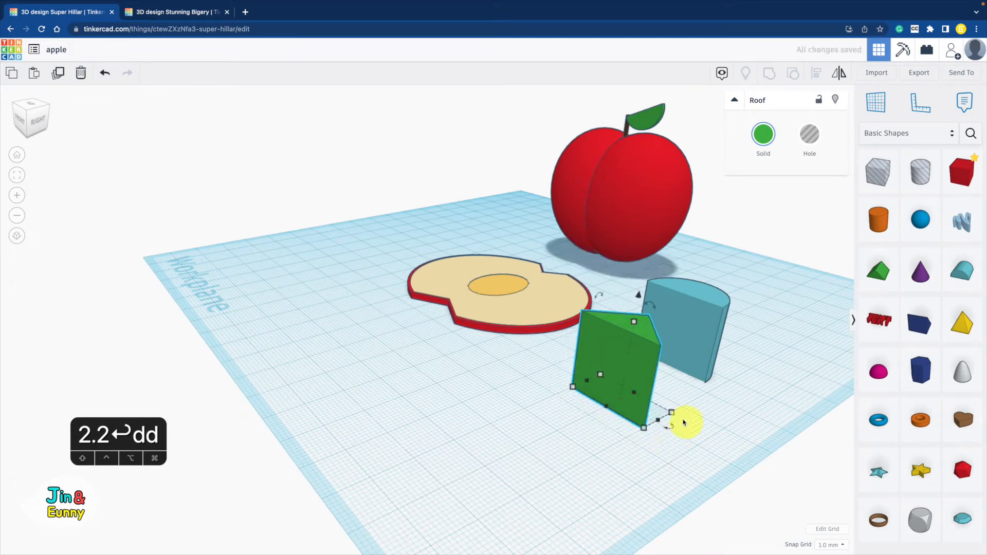
drag(675, 430, 608, 393)
click(511, 368)
- Move the Roof against the flat face of the round roof and centre-align the two shapes
right_drag(511, 368, 680, 313)
drag(683, 327, 669, 269)
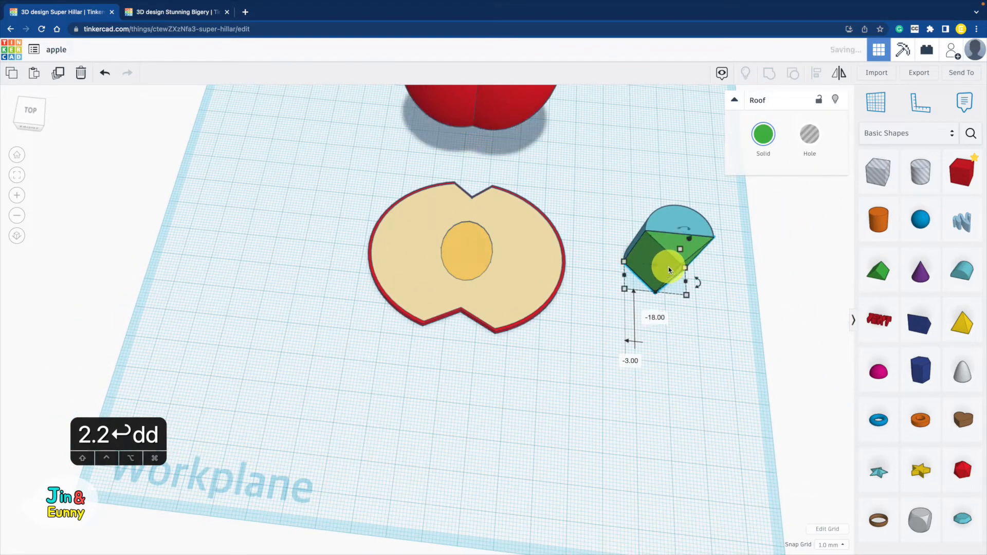
shift+click(673, 225)
click(816, 72)
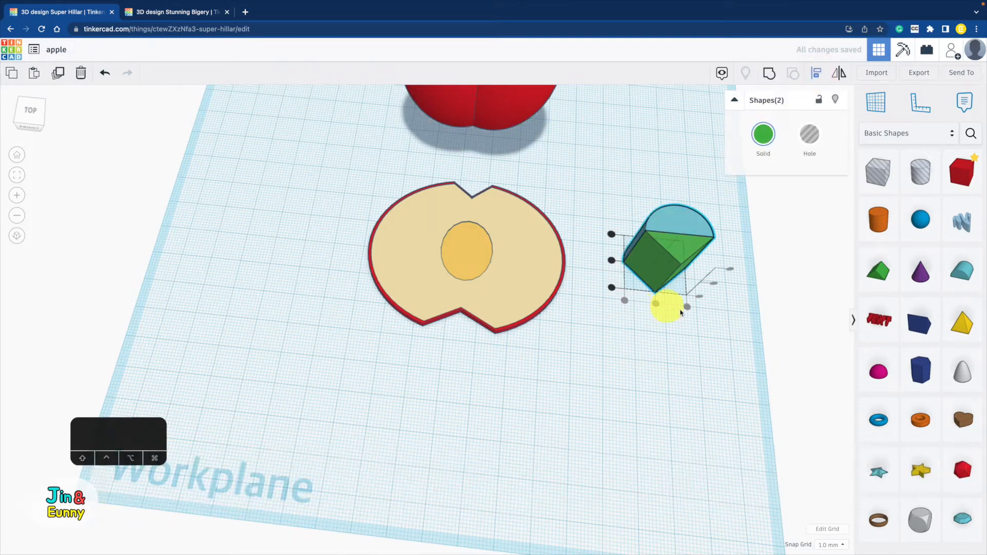
click(671, 300)
- Lengthen the Roof into a long narrow point and reduce the depth of the round roof behind it
click(655, 293)
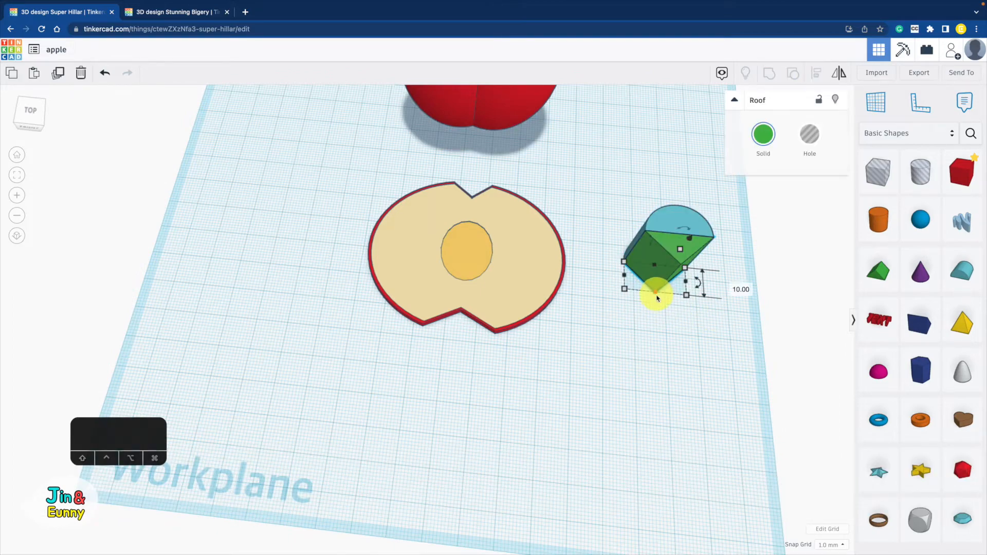
drag(655, 293, 655, 348)
click(677, 212)
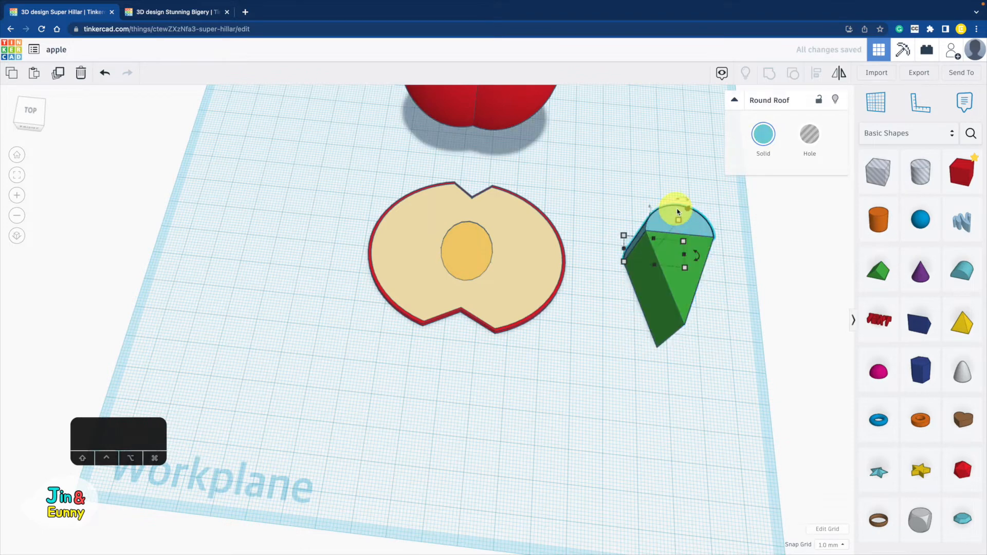
drag(657, 222, 654, 251)
- Group the Roof and round roof into one thin seed shape and move it to the far side of the apple slice
shift+click(654, 291)
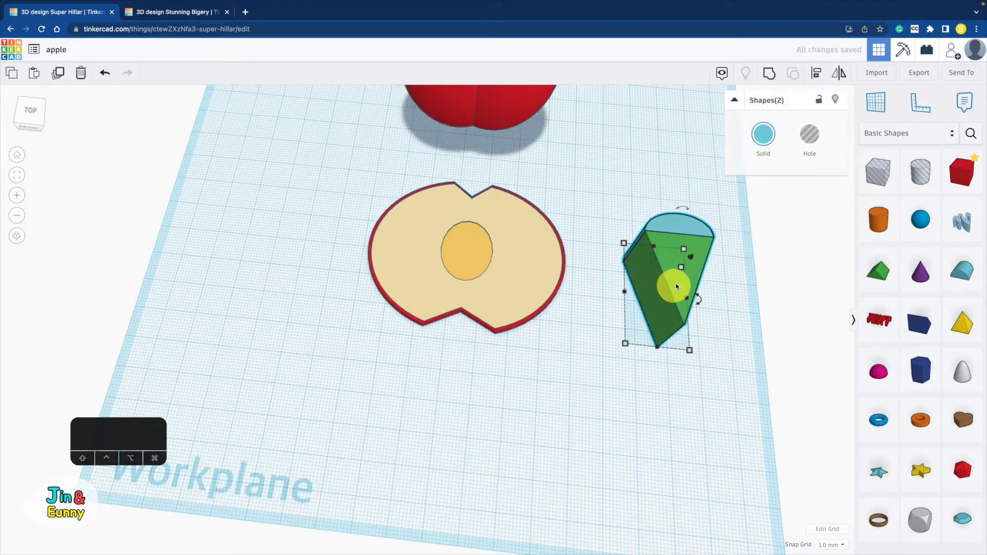
drag(675, 286, 255, 128)
click(771, 83)
click(298, 294)
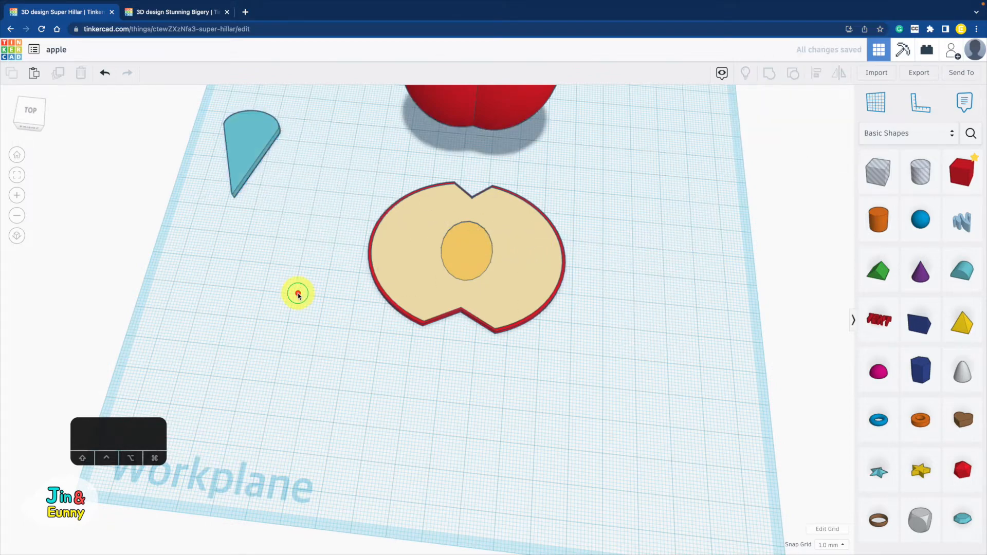
- Paste a copy of the seed shape near the apple slice, shrink it proportionally and turn its point towards the whole apple
right_drag(298, 294, 319, 311)
click(219, 166)
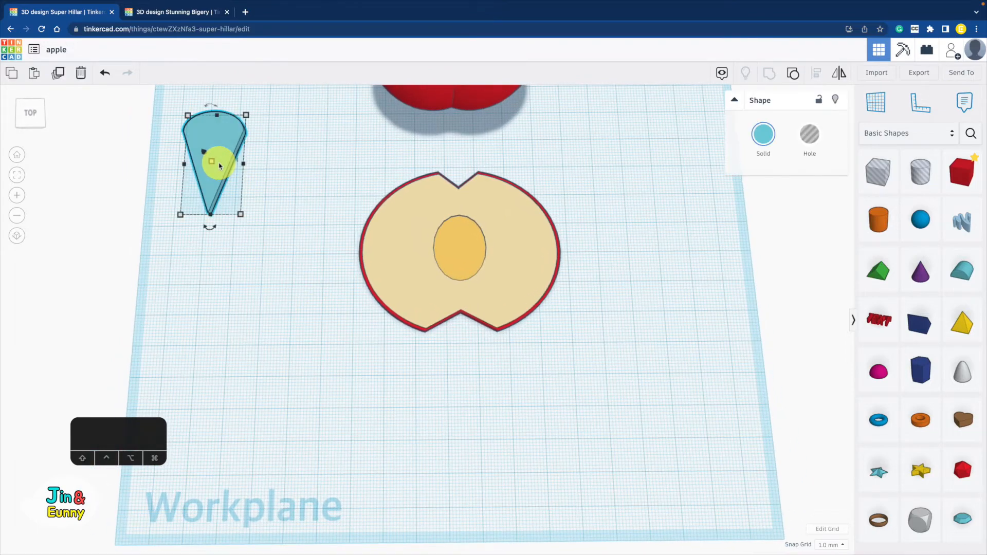
key(super+c)
key(super+v)
drag(249, 136, 315, 238)
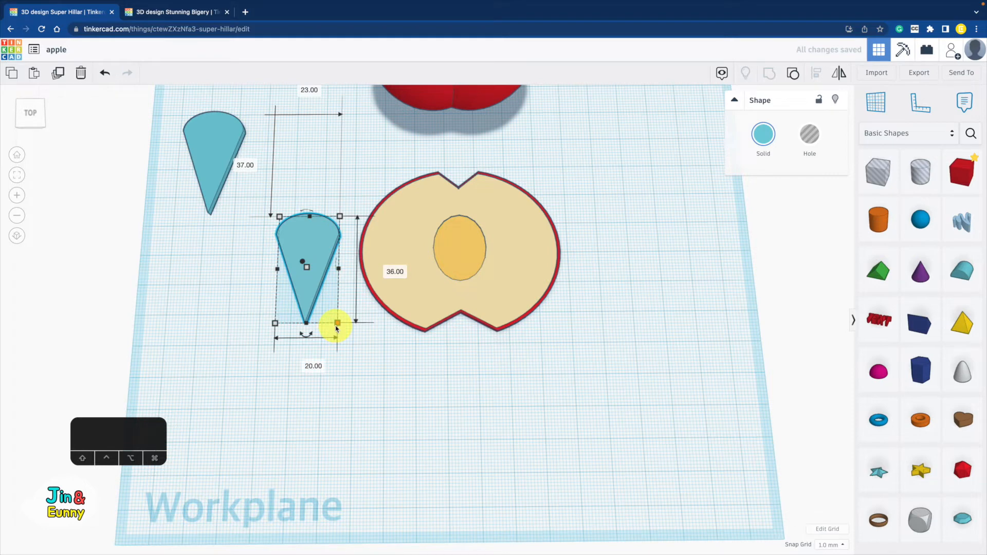
shift+drag(337, 327, 251, 249)
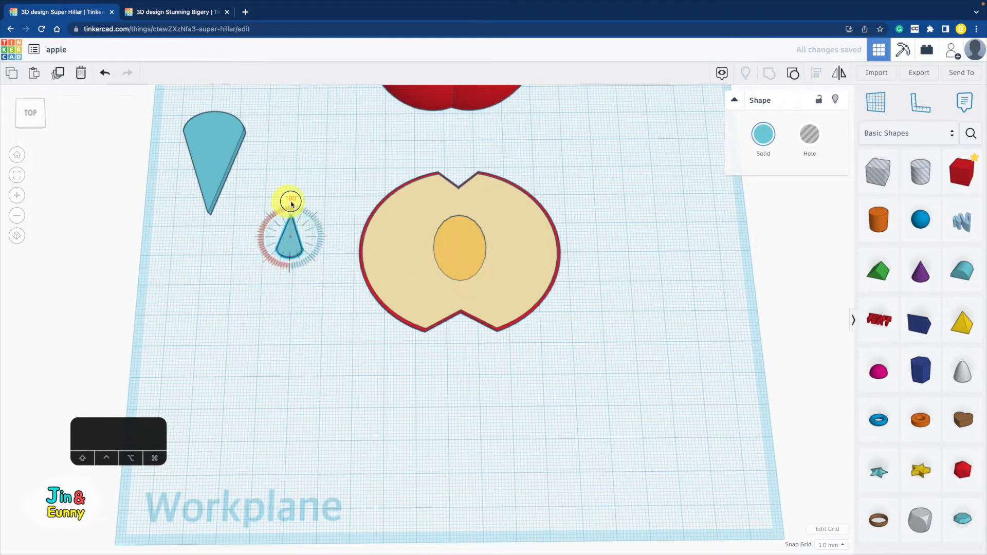
drag(277, 208, 279, 208)
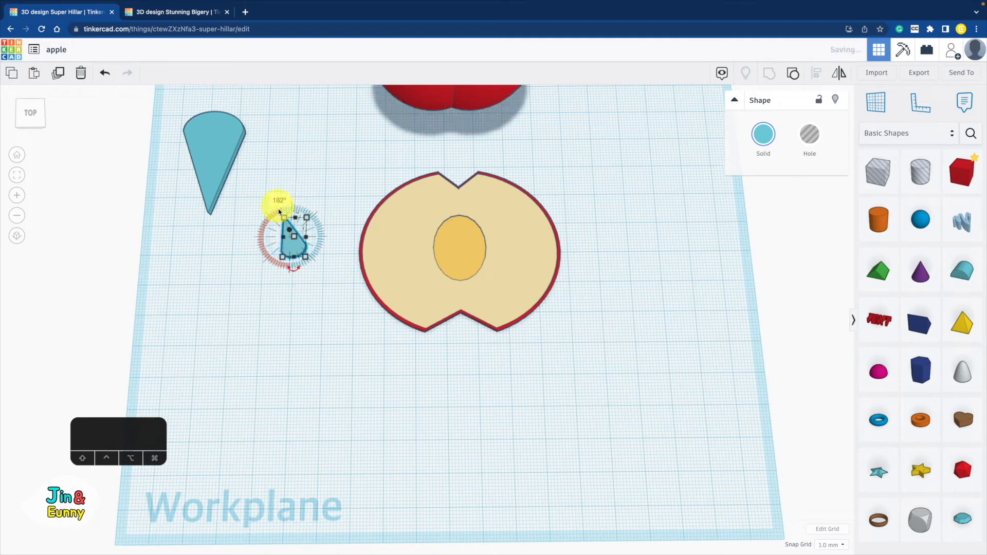
- Shrink the seed copy further, place it in the right half of the oval core and set its height to 2.3 mm
shift+drag(305, 256, 471, 254)
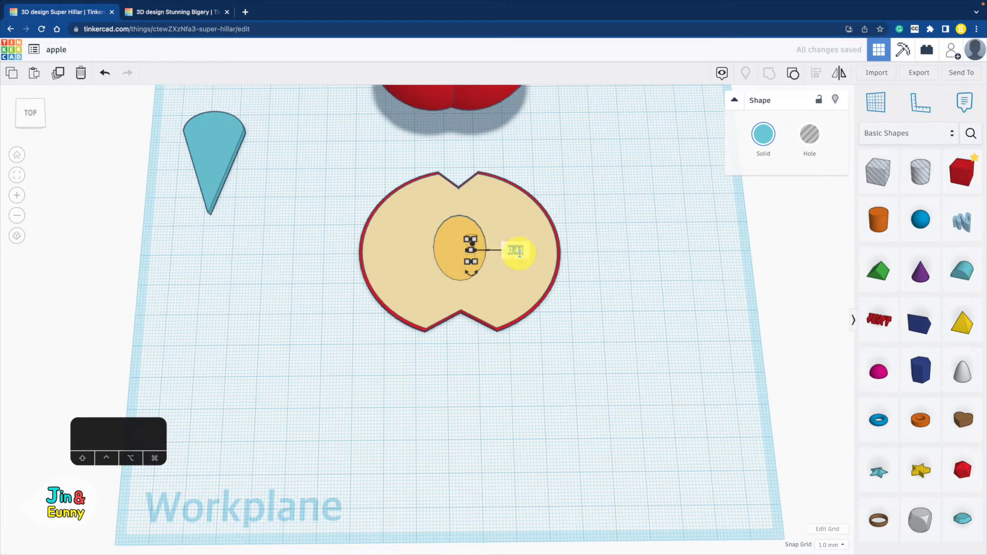
text(2.3)
key(Return)
click(610, 304)
- Colour the small seed on the core dark brown
drag(628, 256, 438, 324)
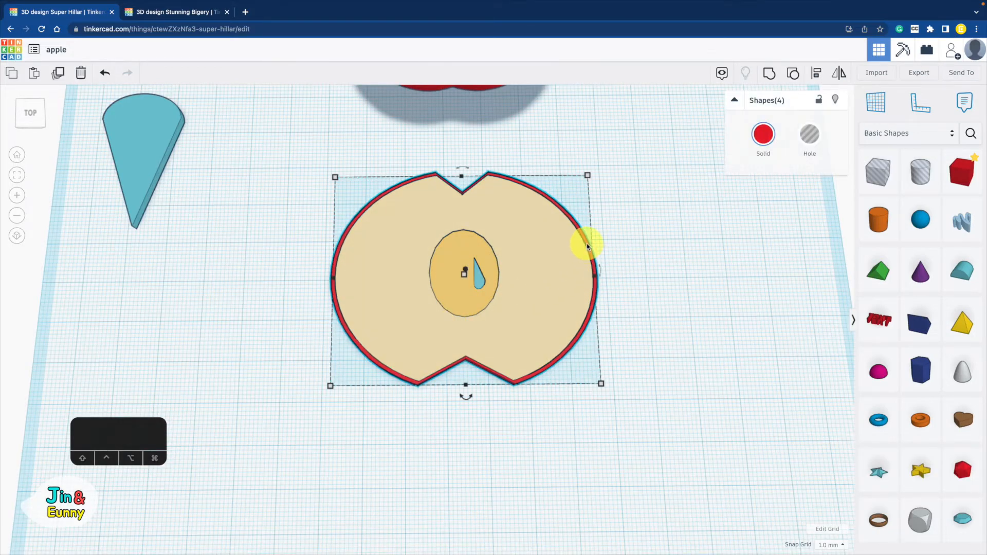
shift+click(546, 248)
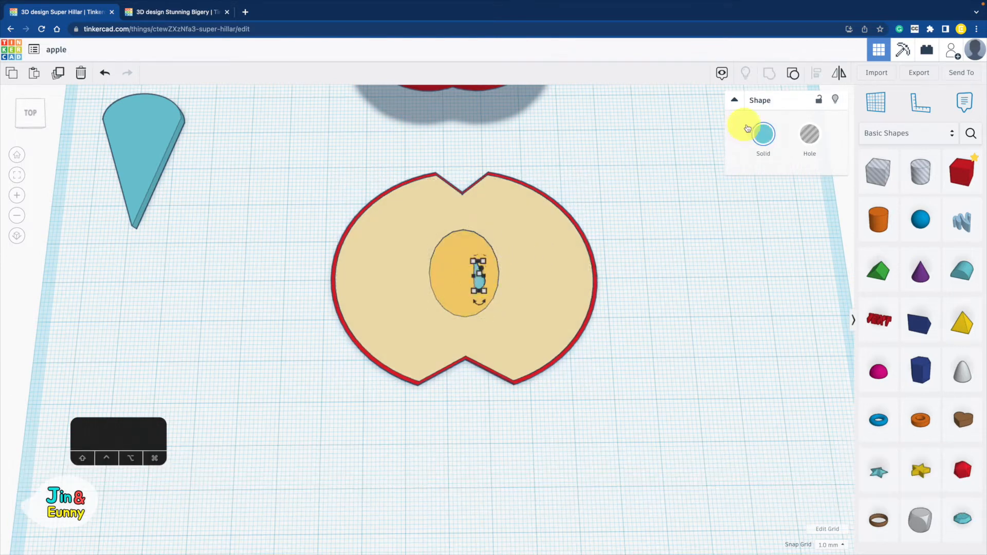
click(763, 132)
click(769, 181)
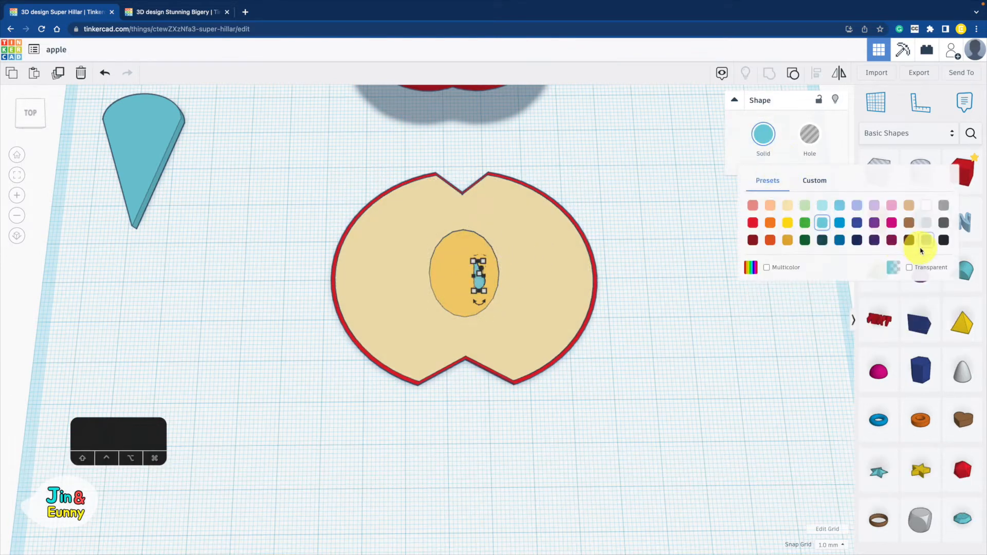
click(909, 241)
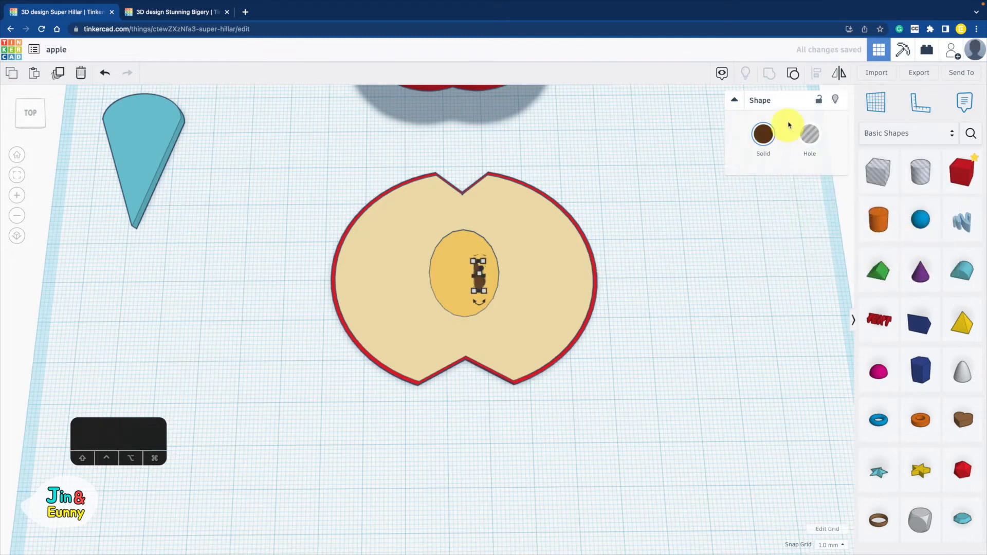
- Duplicate the brown seed, mirror the copy and place it symmetrically in the left half of the core
key(shift+Left)
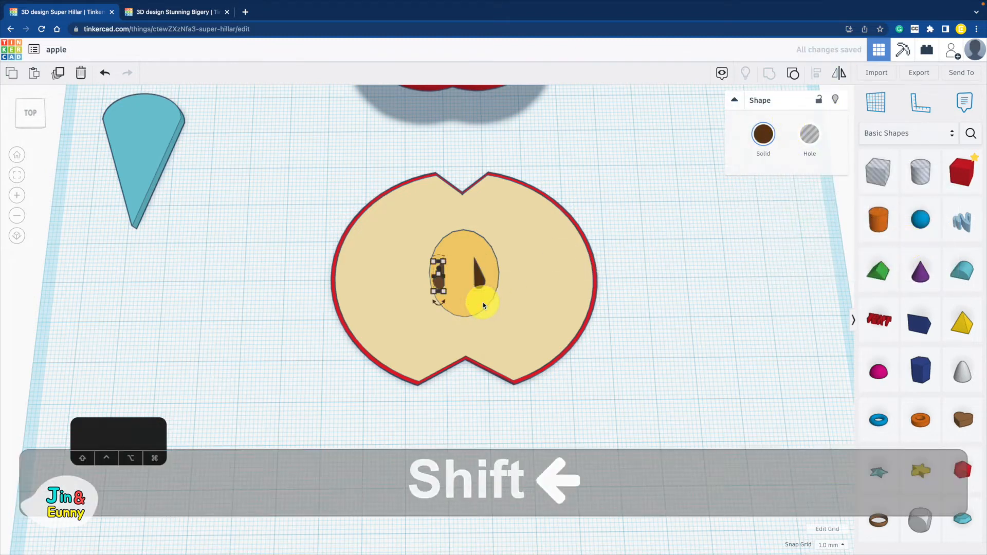
key(Right)
key(Right)
key(Right)
click(720, 282)
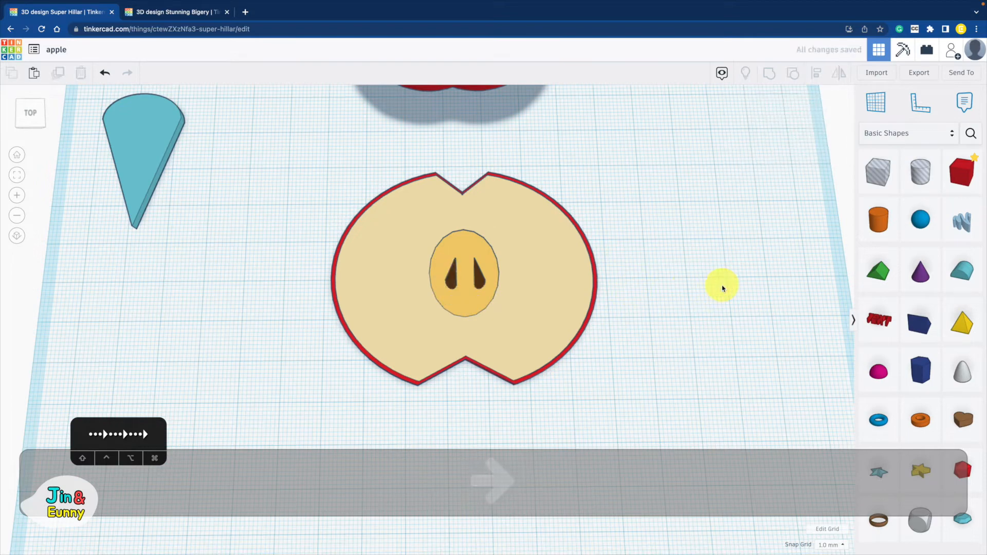
scroll(657, 293, down, 3)
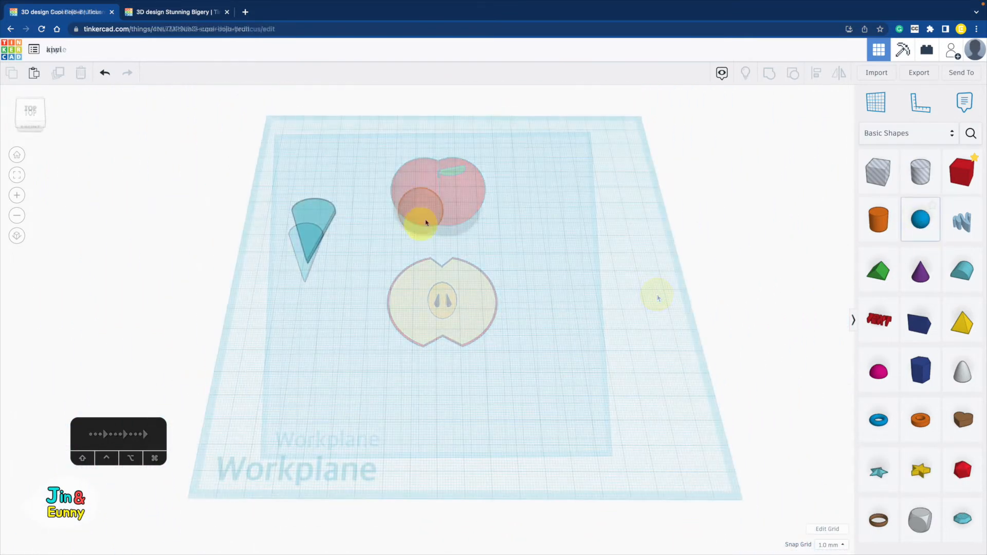
- In the kiwi design, stretch the Sphere into an oval body about 40 by 28 mm and colour it brown
drag(471, 228, 547, 259)
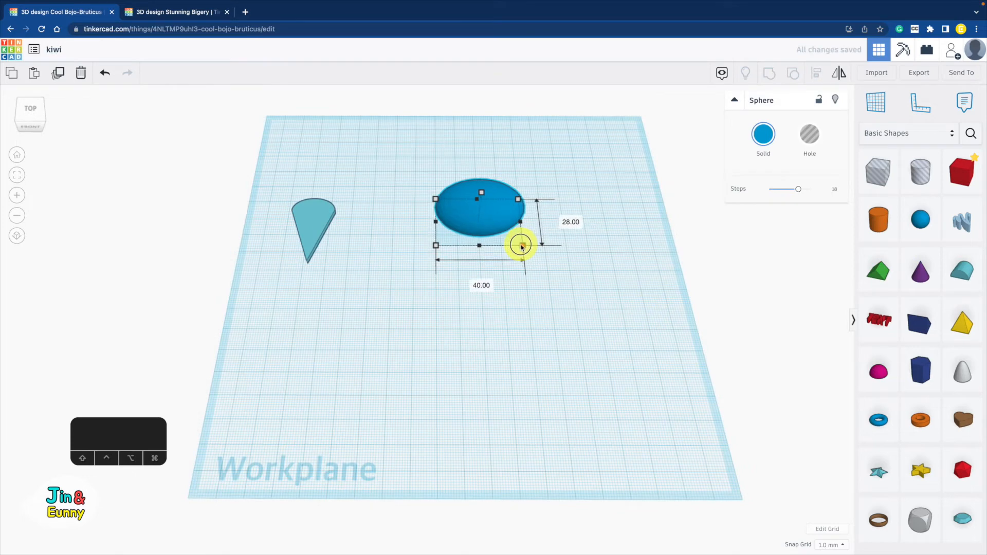
drag(520, 230, 504, 211)
drag(504, 211, 509, 208)
click(757, 142)
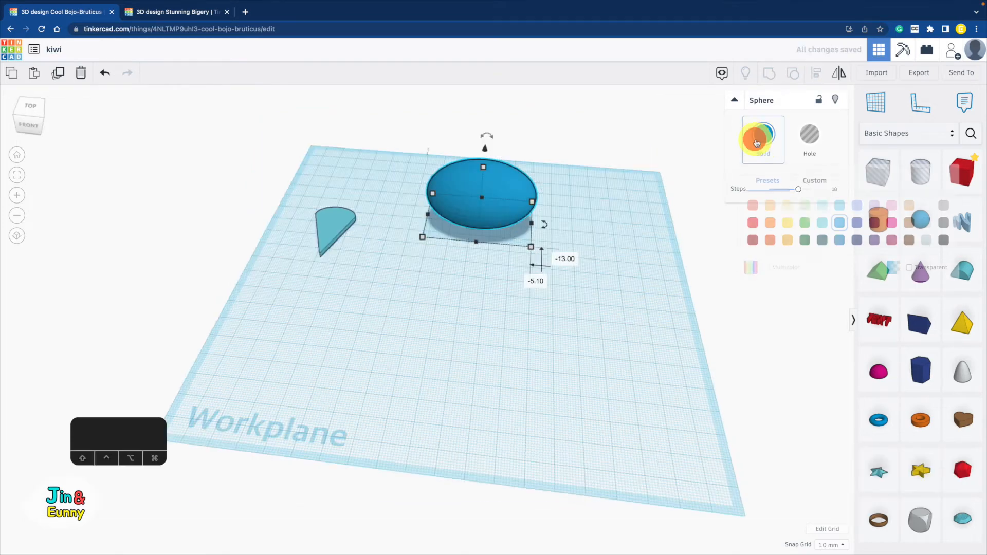
click(908, 223)
click(478, 309)
- Add a Cylinder in front of the kiwi, widen it to about 41 by 37 mm and set its height to 2 mm
right_drag(478, 311, 461, 377)
scroll(500, 320, up, 3)
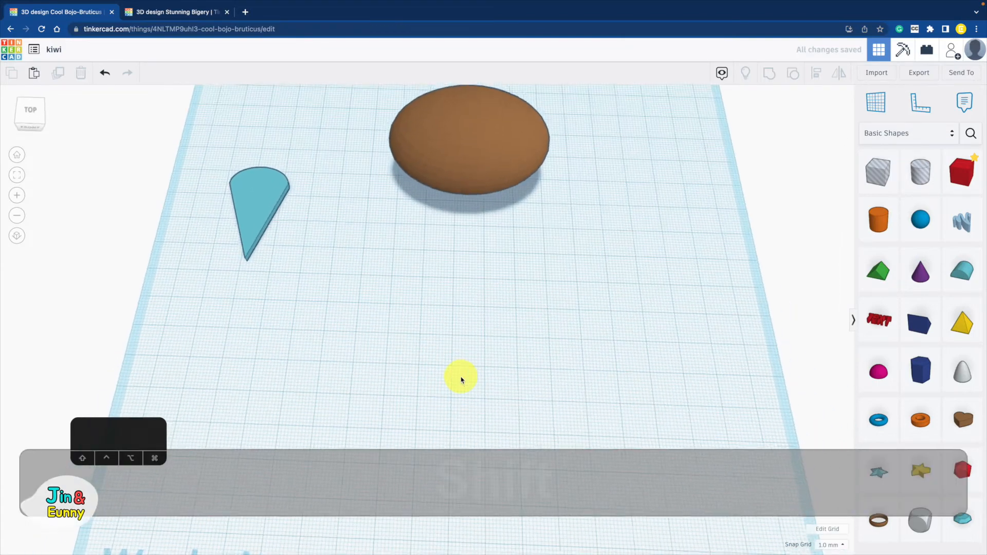
drag(879, 220, 458, 296)
shift+drag(484, 328, 539, 381)
drag(493, 267, 487, 322)
click(519, 299)
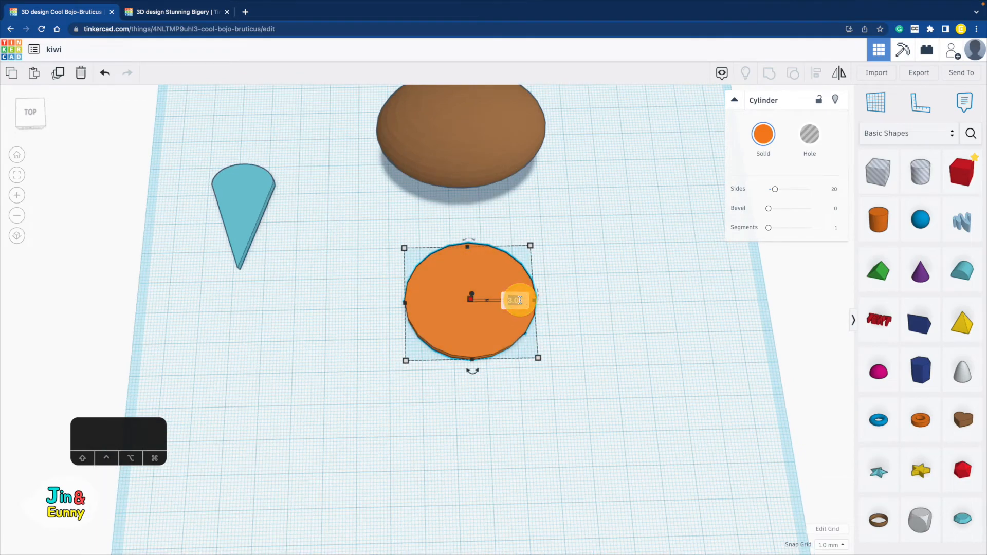
text(2)
key(Return)
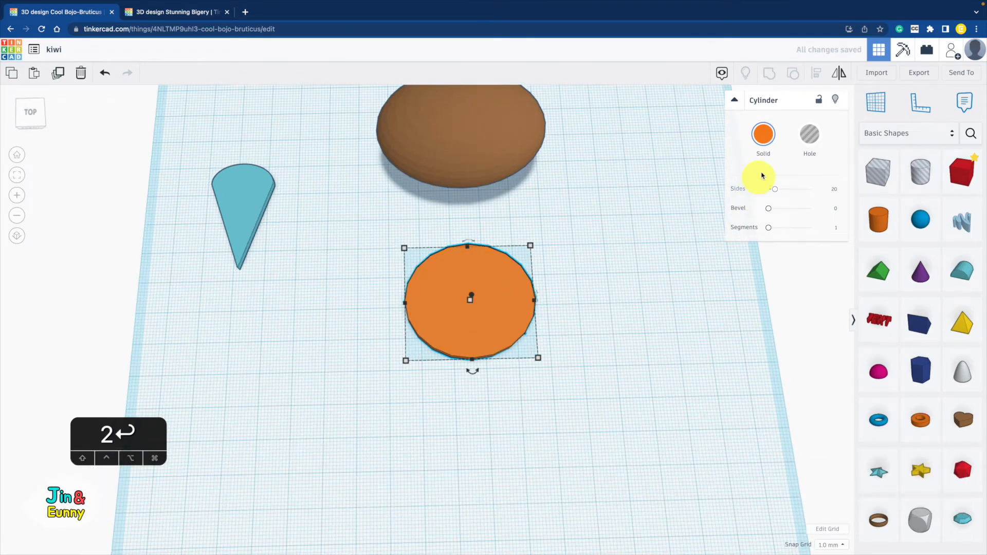
- Colour the flat slice cylinder the same brown as the kiwi body
click(763, 134)
click(908, 222)
click(610, 293)
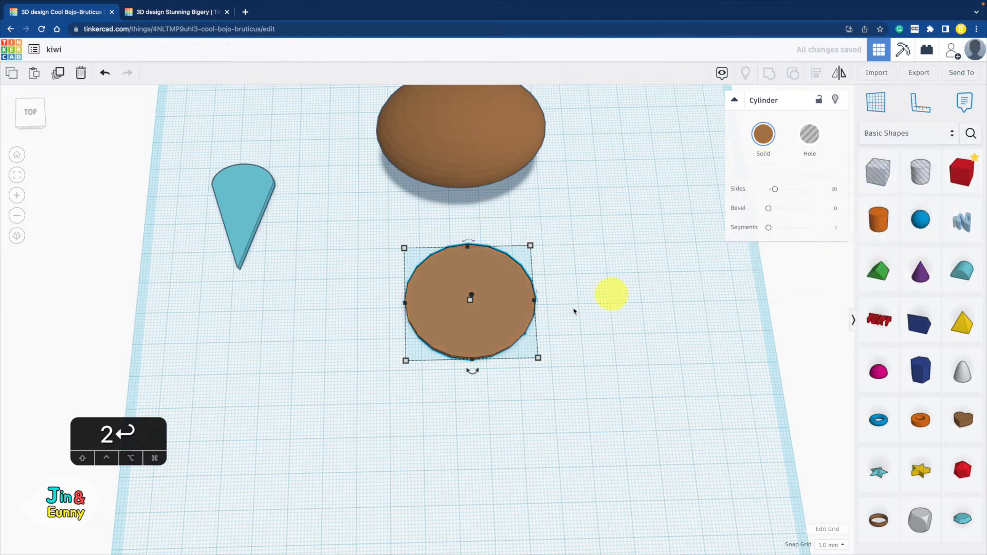
- Duplicate the brown disc in place, shrink the copy slightly about its centre and set its height to 2.1 mm
click(501, 319)
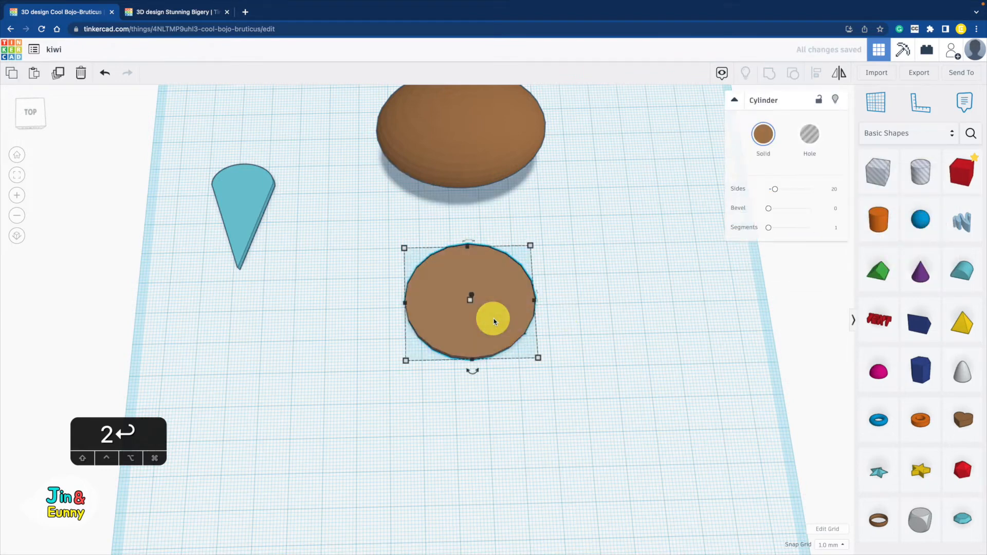
key(super+d)
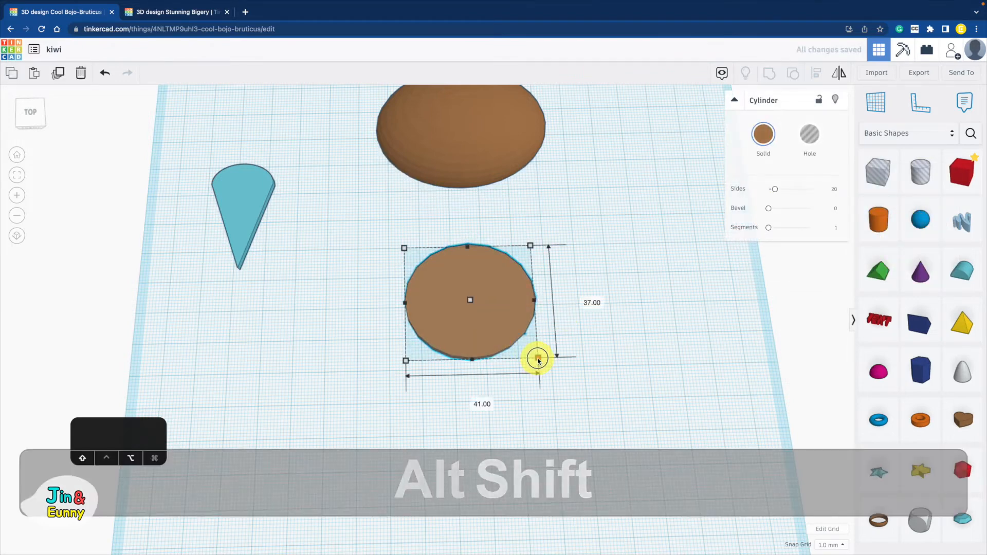
alt+shift+drag(538, 358, 535, 355)
click(468, 307)
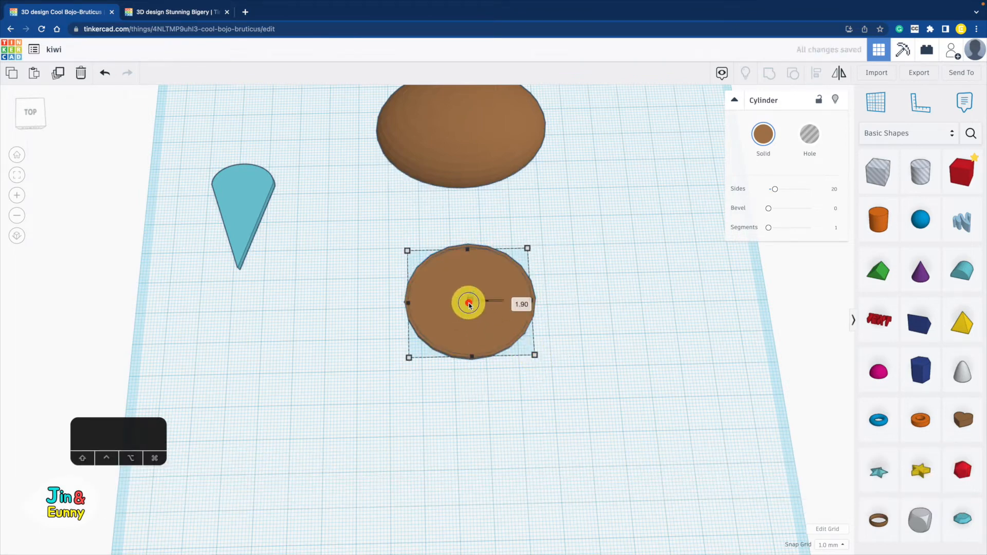
click(514, 302)
text(2.1)
key(Return)
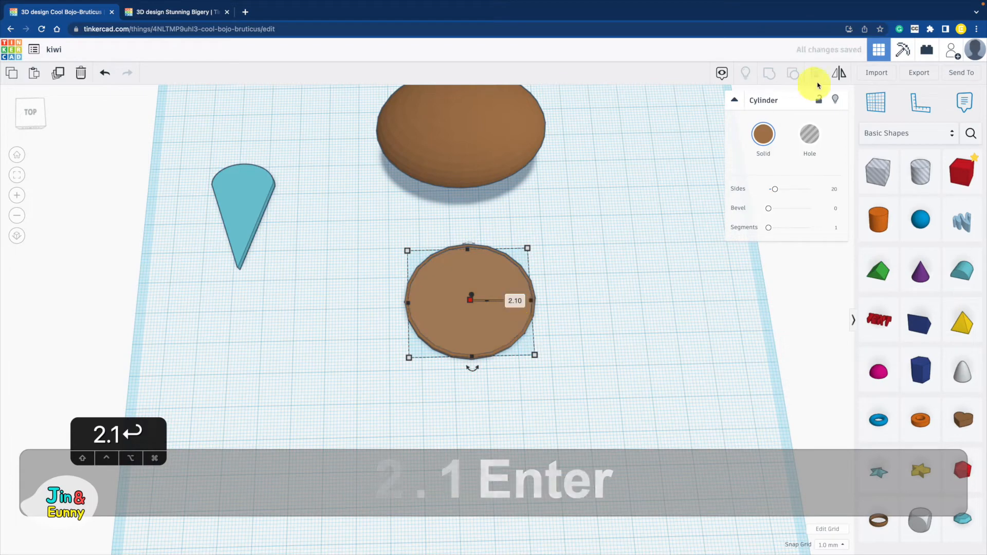
- Colour the inner disc of the kiwi slice light green
click(763, 135)
click(800, 203)
click(671, 333)
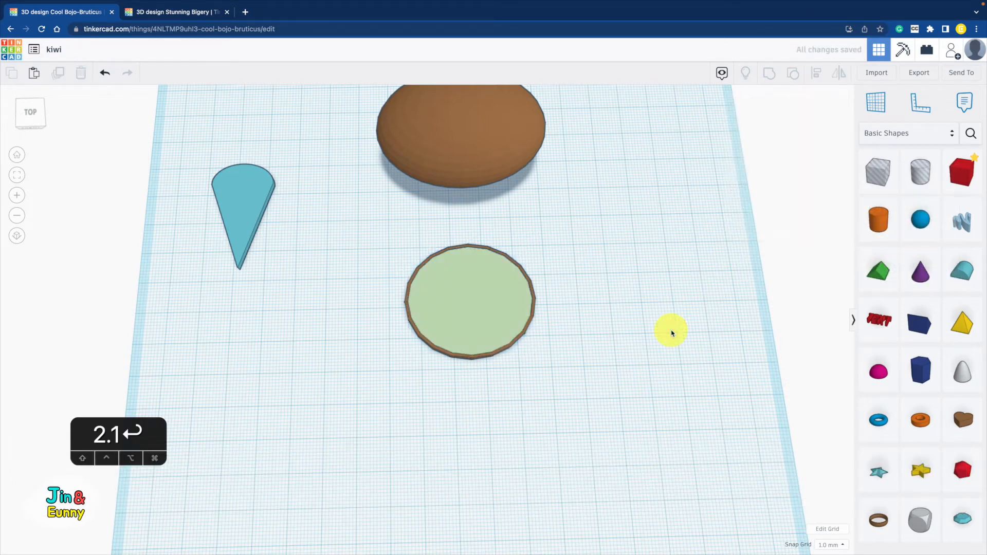
- Add a Cylinder at the middle of the kiwi slice, shrink it to a small core and set its height to 2.2 mm
scroll(616, 366, up, 5)
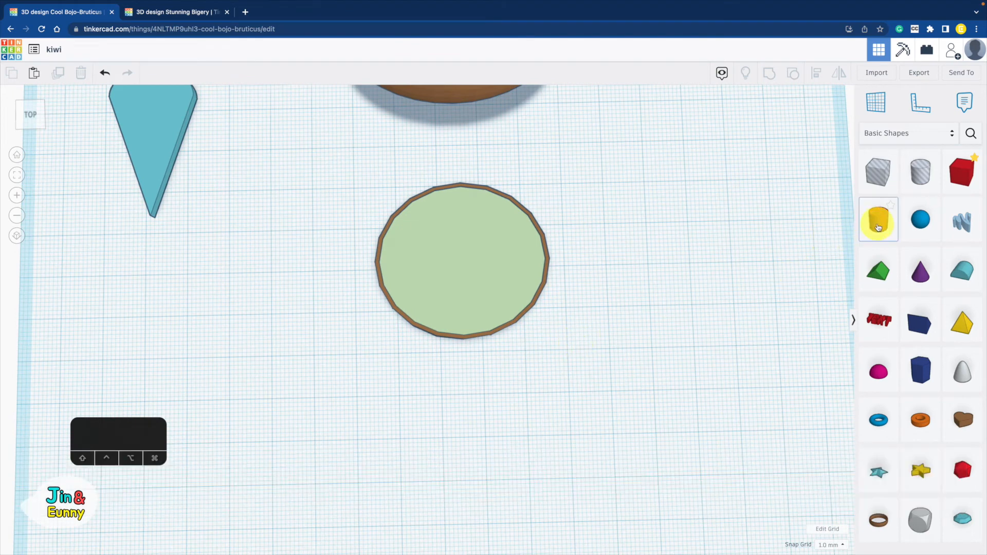
drag(878, 228, 458, 260)
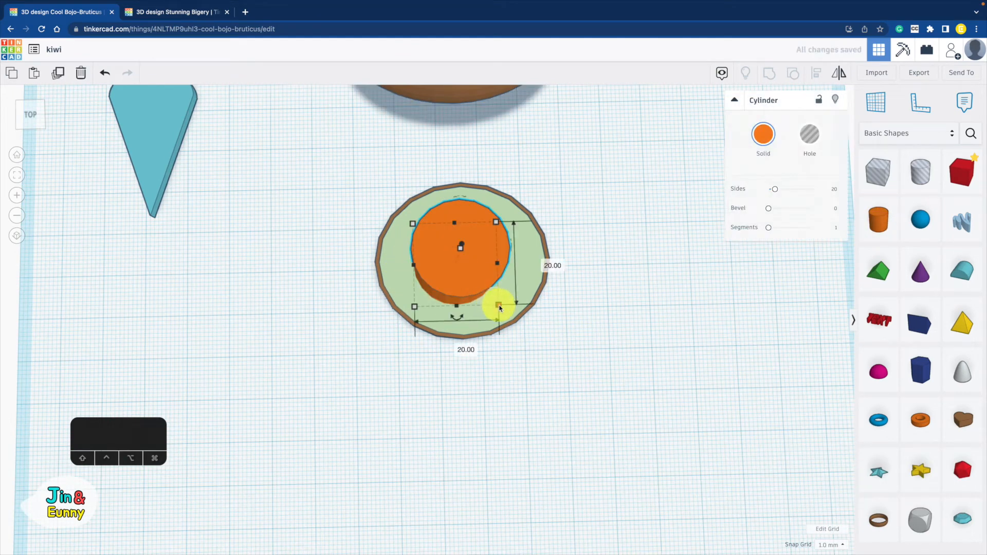
drag(499, 307, 469, 283)
click(457, 273)
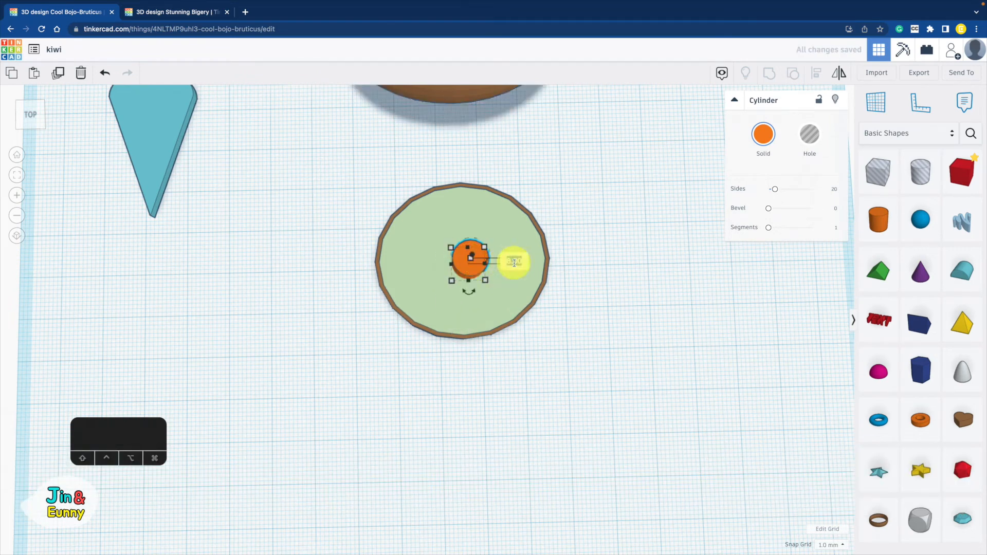
text(2.2)
key(Return)
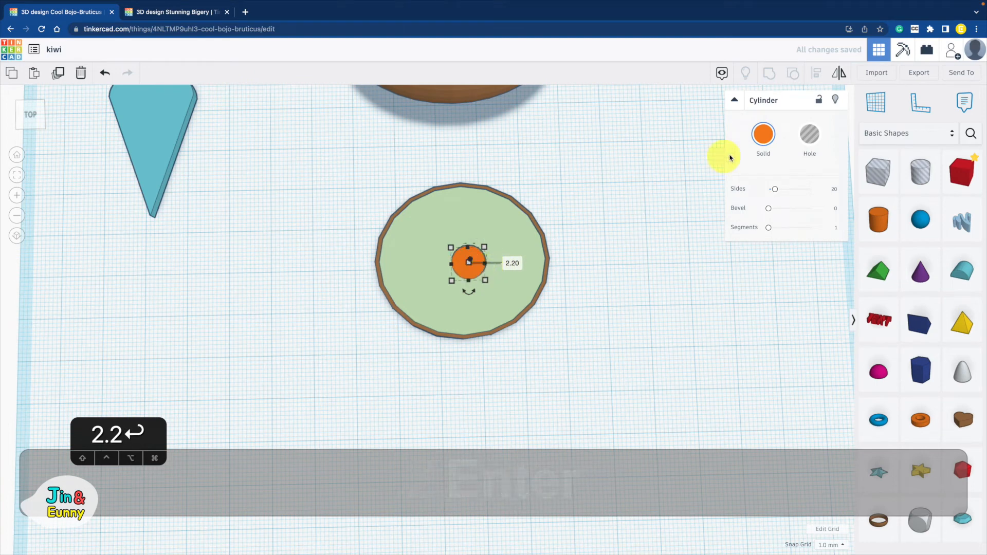
- Colour the kiwi slice's small core cylinder white and centre-align it with the green and brown discs
click(763, 134)
click(924, 206)
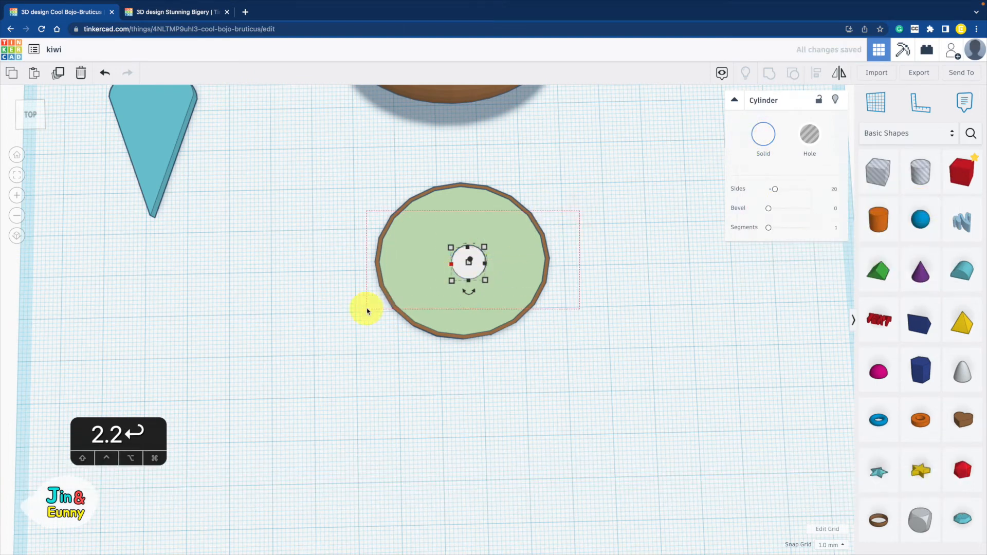
drag(367, 310, 366, 310)
click(464, 350)
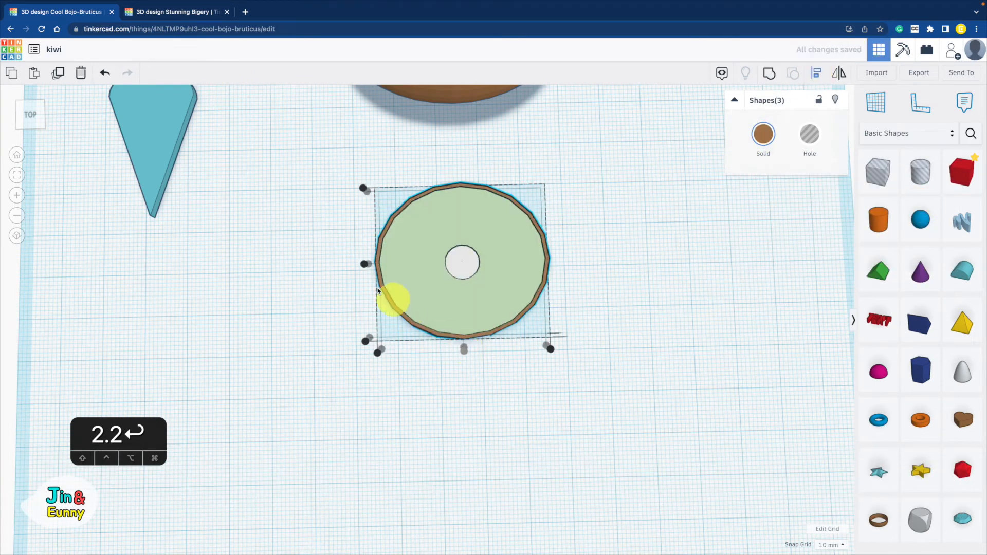
click(364, 266)
click(615, 283)
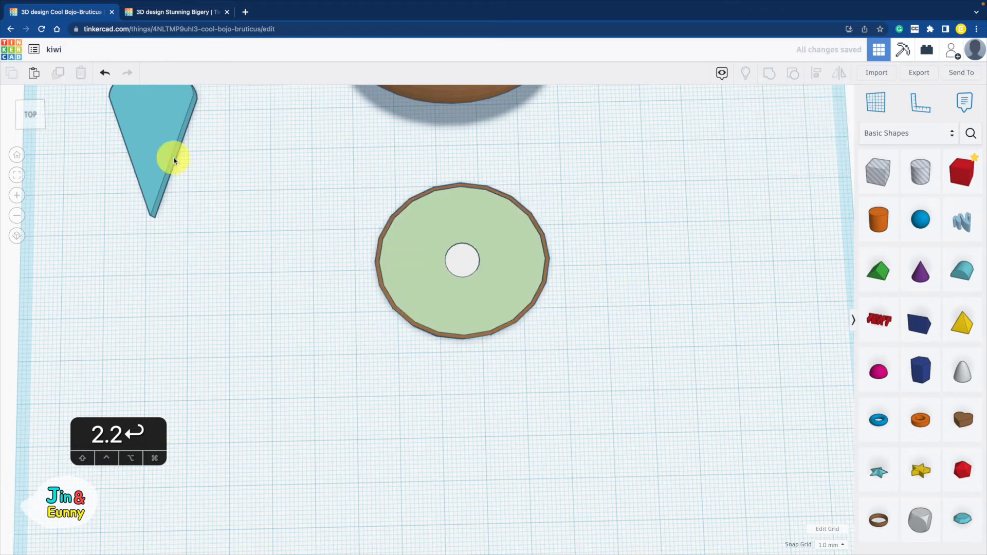
- Copy the teardrop wedge, place the copy beside the kiwi slice and shrink it proportionally to a seed about 3 mm long
click(158, 154)
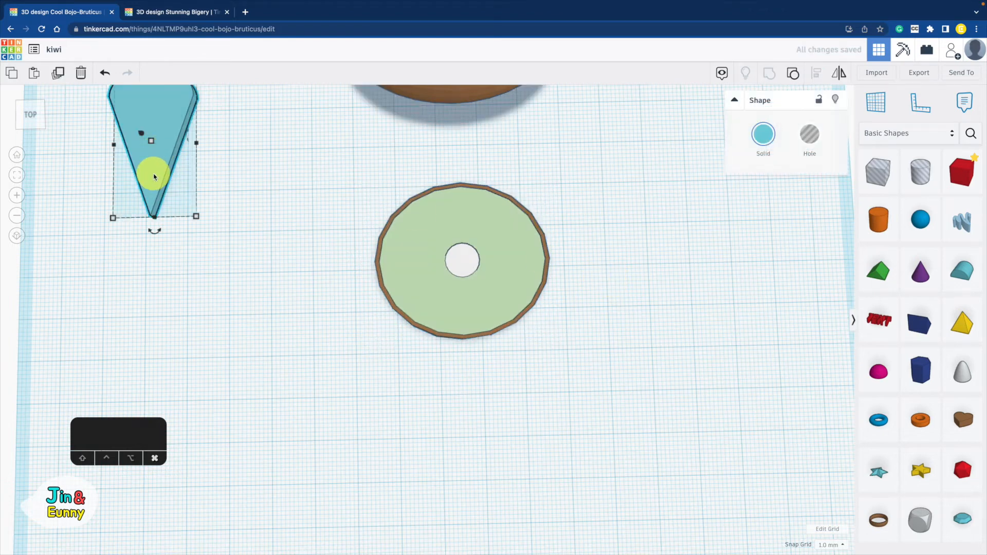
key(super+c)
key(super+v)
drag(194, 169, 304, 302)
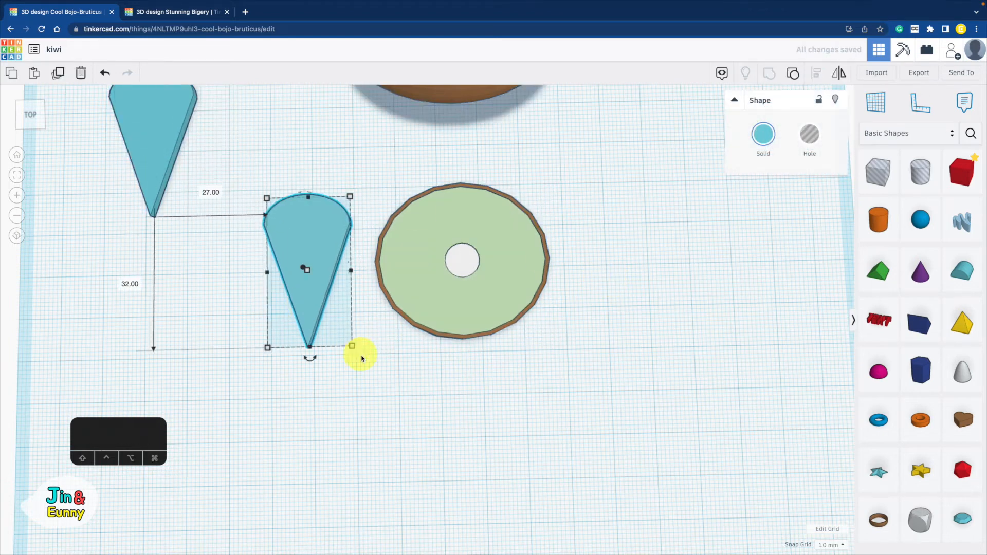
shift+drag(352, 348, 279, 225)
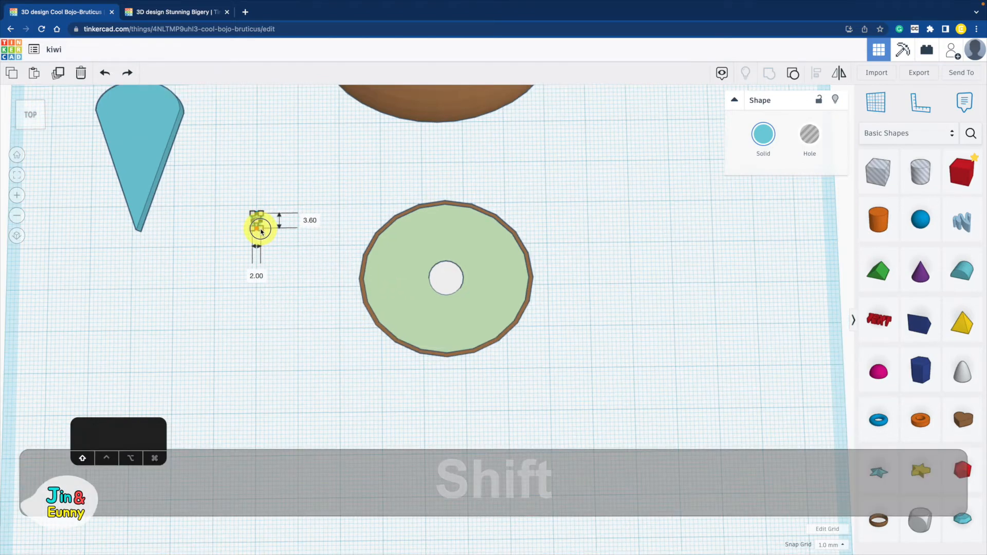
shift+drag(262, 230, 259, 227)
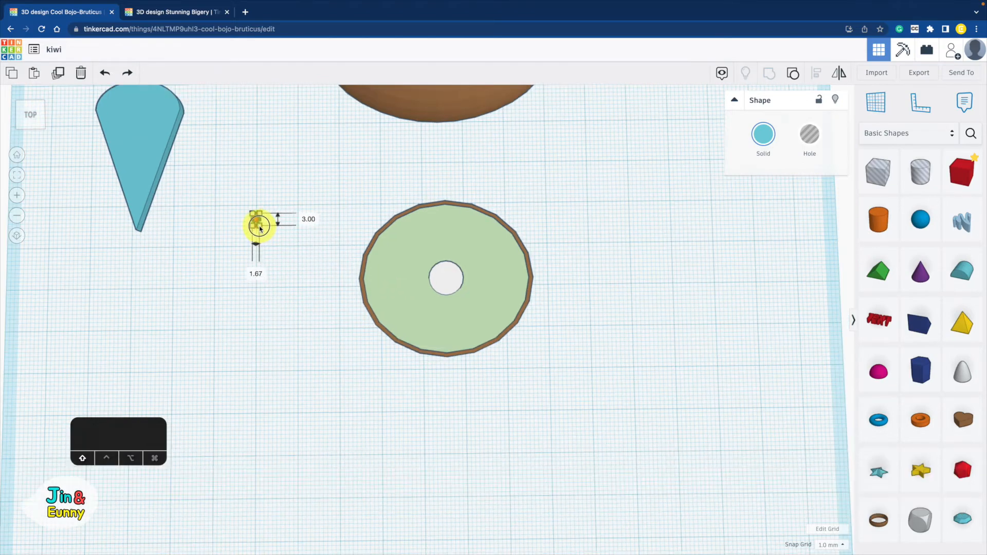
click(276, 234)
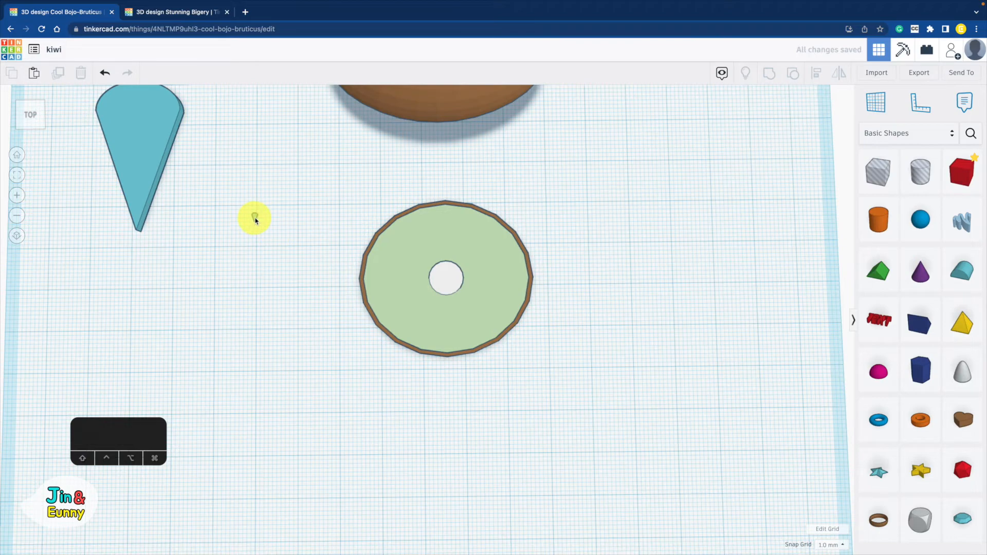
- Stretch the height of the tiny teardrop seed to about 13 mm
click(255, 220)
scroll(272, 221, up, 3)
shift+right_drag(273, 220, 523, 231)
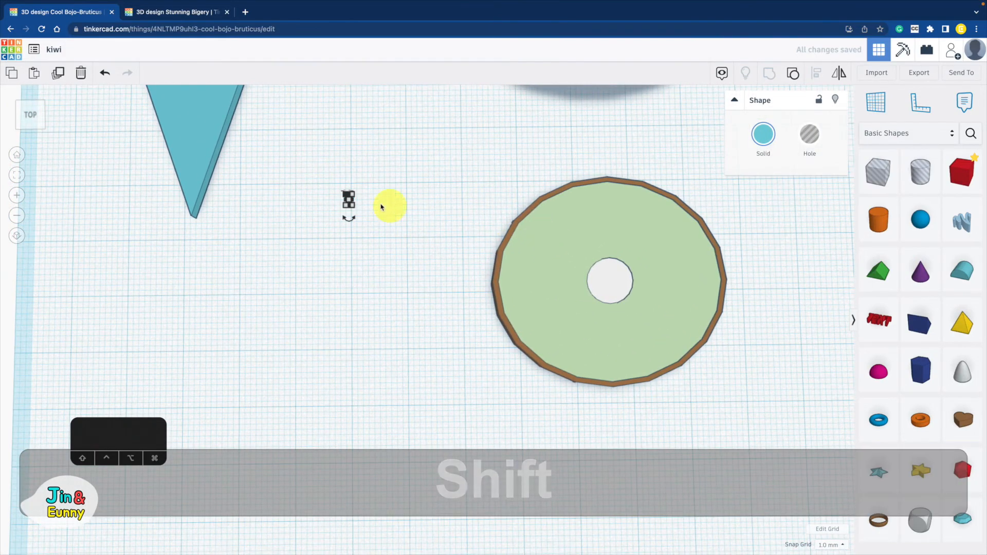
scroll(379, 202, up, 3)
right_drag(379, 203, 379, 169)
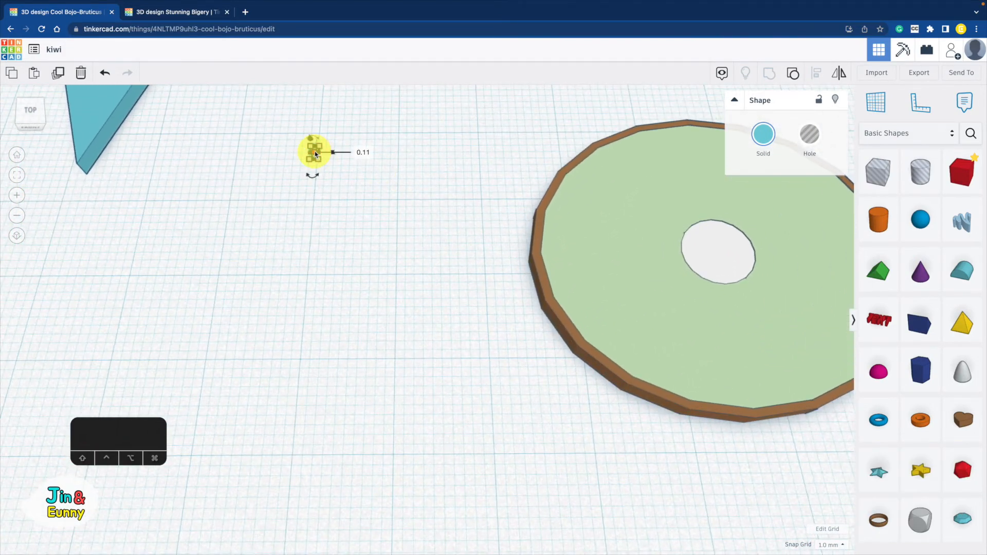
drag(315, 153, 293, 99)
right_drag(337, 126, 331, 154)
drag(331, 155, 332, 149)
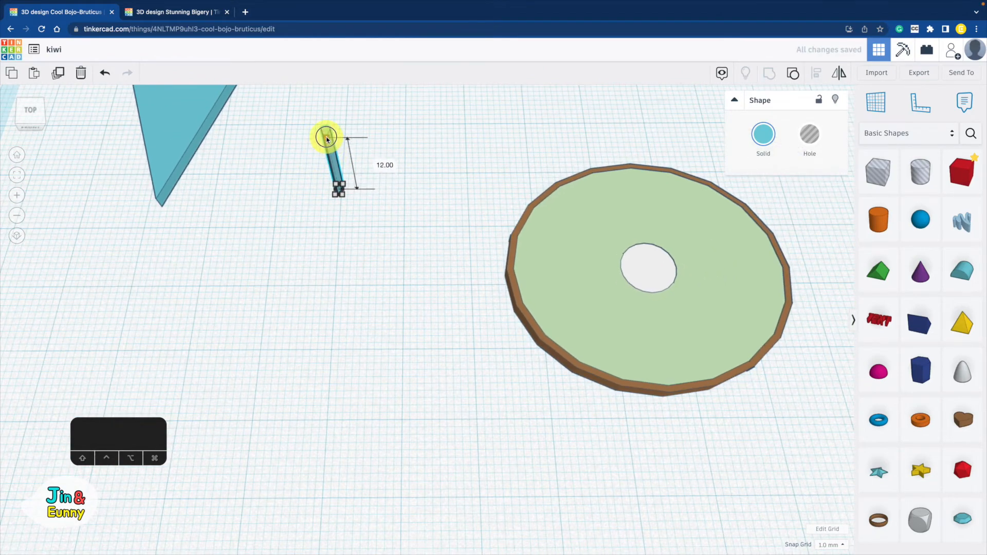
click(436, 154)
- Move the seed onto the green disc behind the white core, then duplicate it and shift the copy to the core's front side
scroll(437, 155, down, 5)
right_drag(437, 158, 429, 192)
drag(365, 220, 572, 265)
key(super+d)
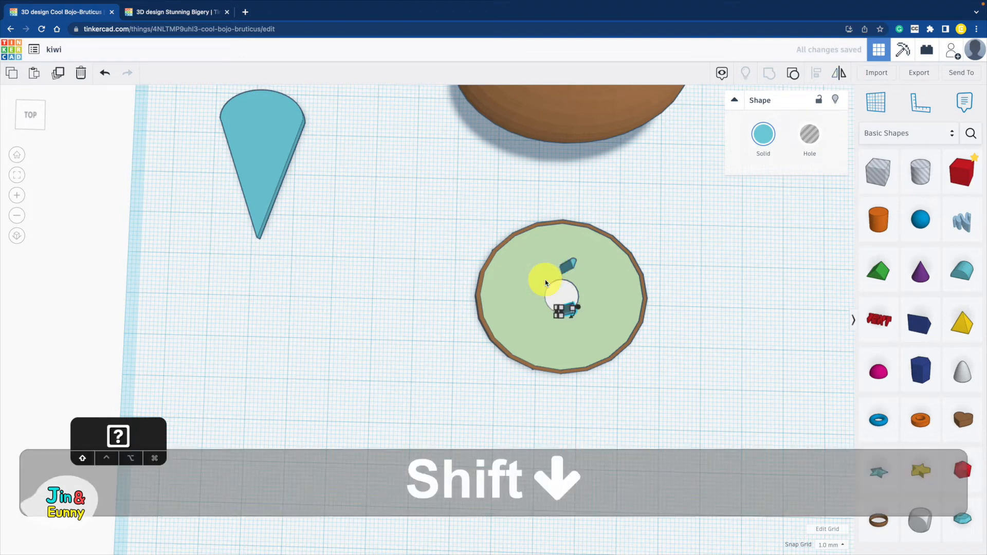
key(shift+Down)
key(shift+Down)
key(shift+Down)
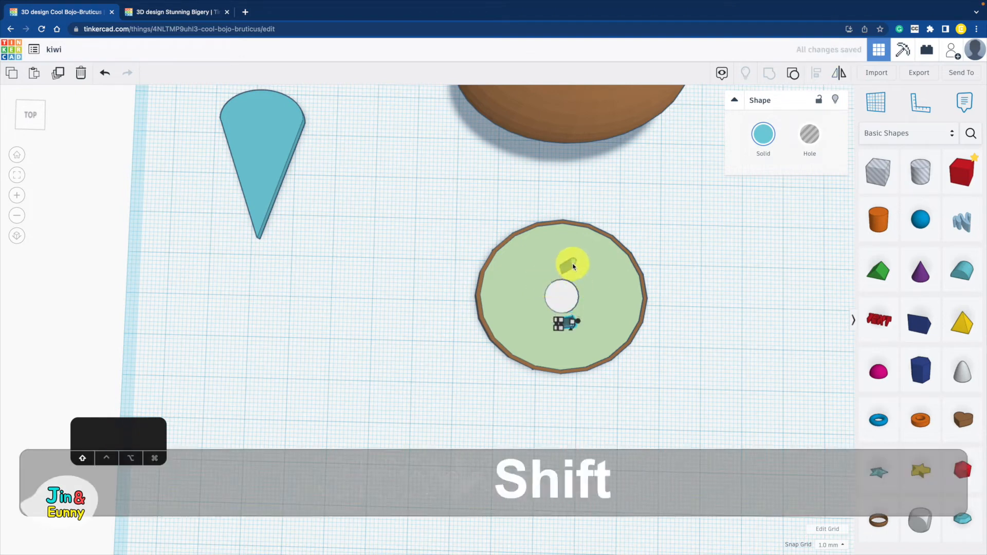
- Group the two seeds and centre the pair on the kiwi slice
shift+click(569, 263)
click(771, 77)
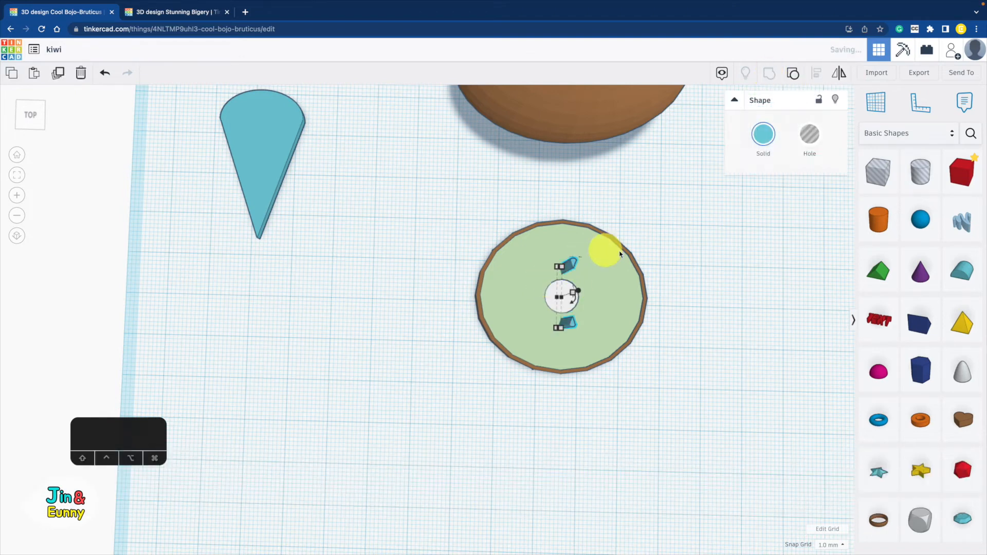
drag(425, 375, 423, 376)
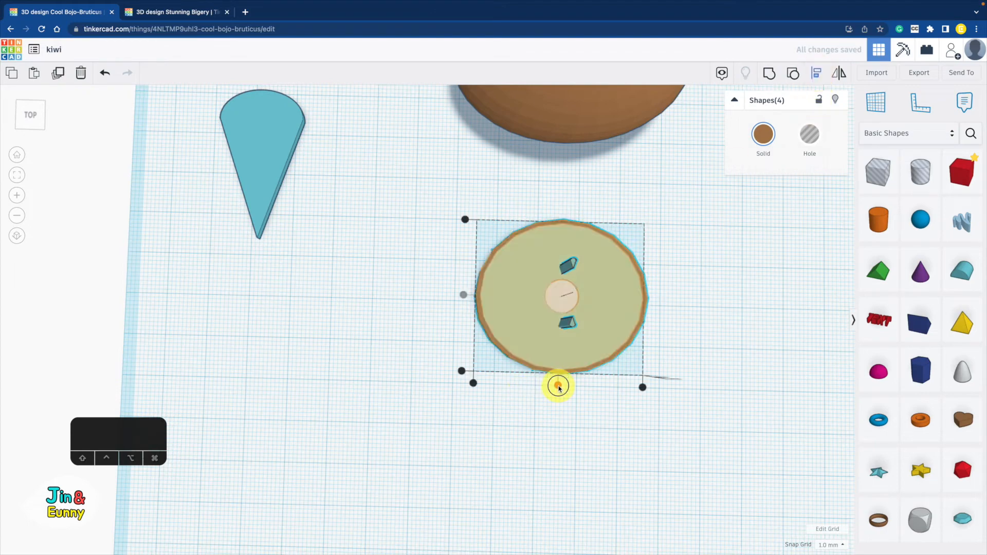
click(558, 386)
shift+right_drag(653, 384, 492, 366)
click(639, 351)
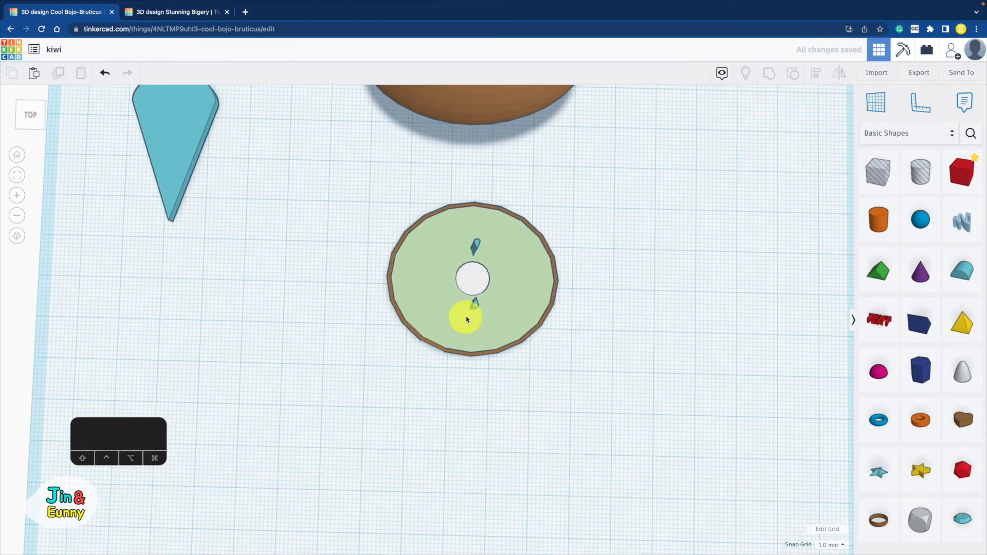
- Colour the grouped seed pair black and set its height to 2.2 mm
click(477, 304)
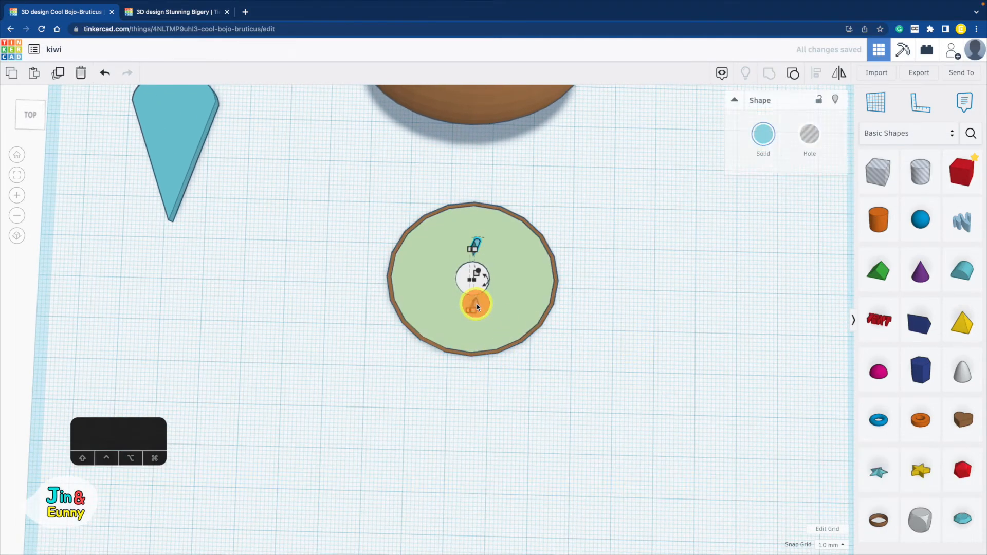
click(761, 144)
click(946, 244)
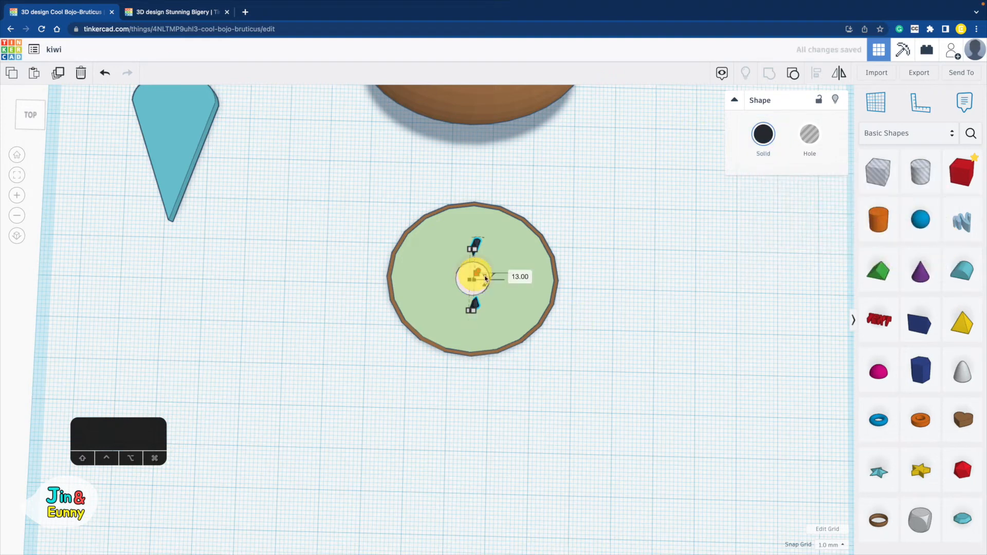
text(2.2)
key(Return)
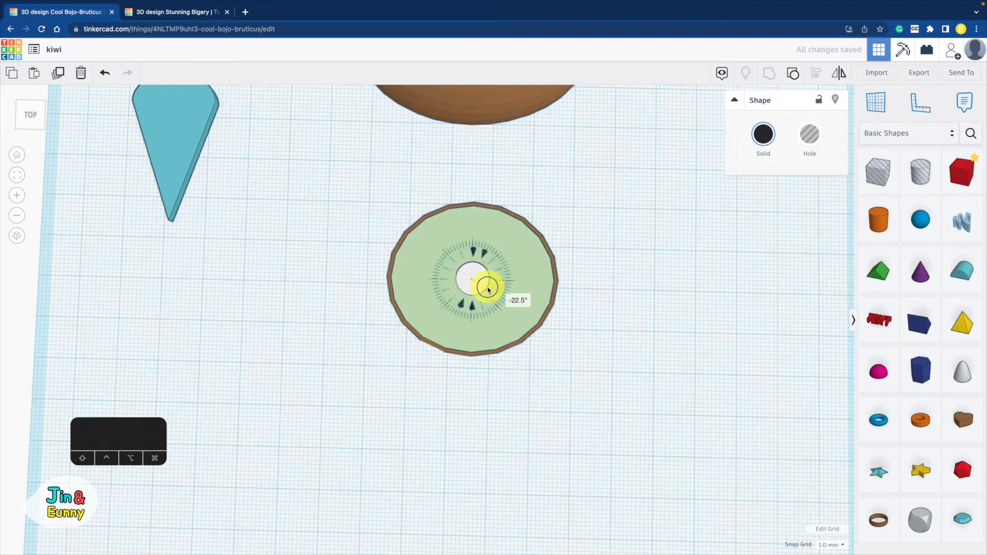
- Repeat the 22.5° rotated duplicate of the seed pair until black seeds ring the whole core
key(super+d)
key(super+d)
key(super+d)
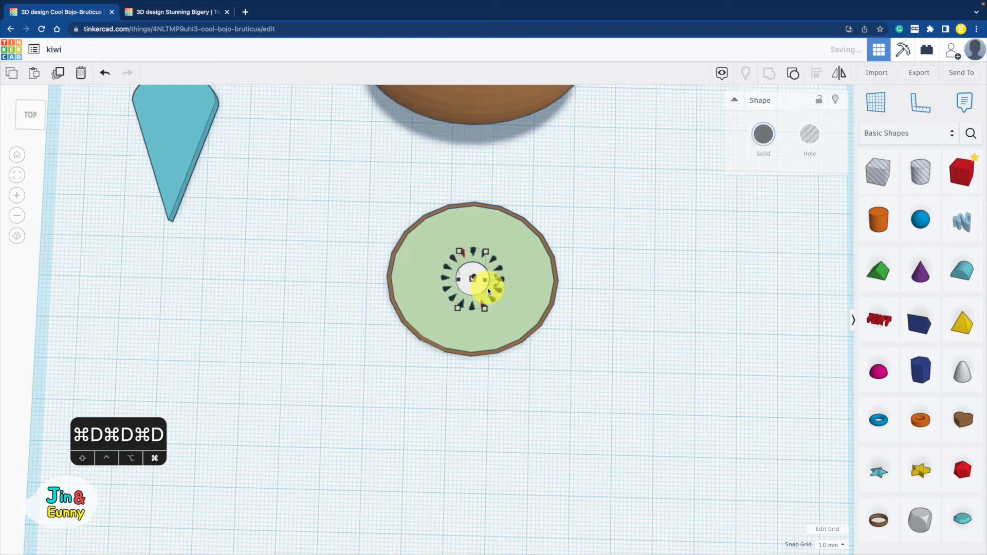
click(621, 310)
scroll(621, 310, down, 5)
right_drag(620, 311, 653, 281)
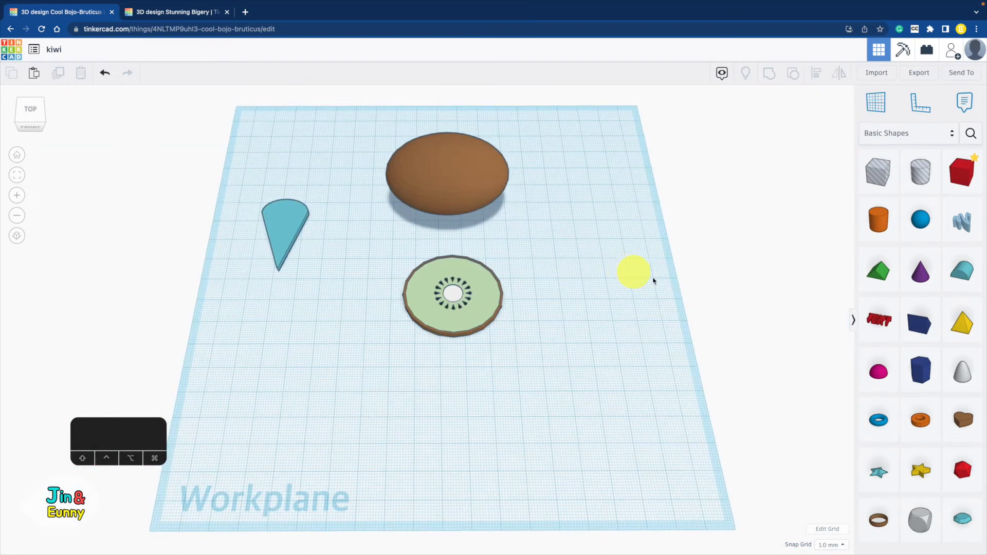
scroll(742, 307, up, 2)
shift+right_drag(740, 304, 742, 334)
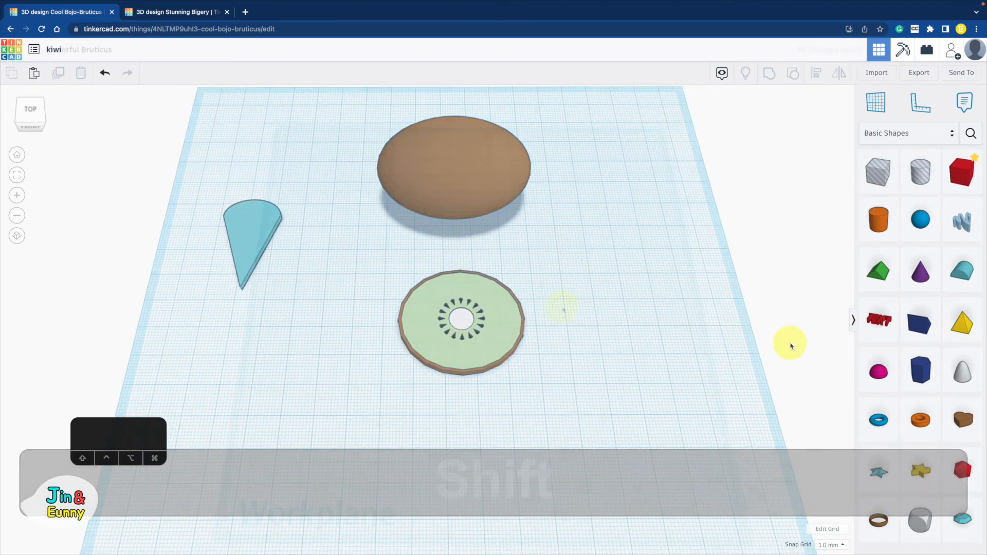
- Add a Sphere to the Abocado design, scale it up to about 36 mm wide and smooth it with 24 steps
drag(920, 219, 626, 275)
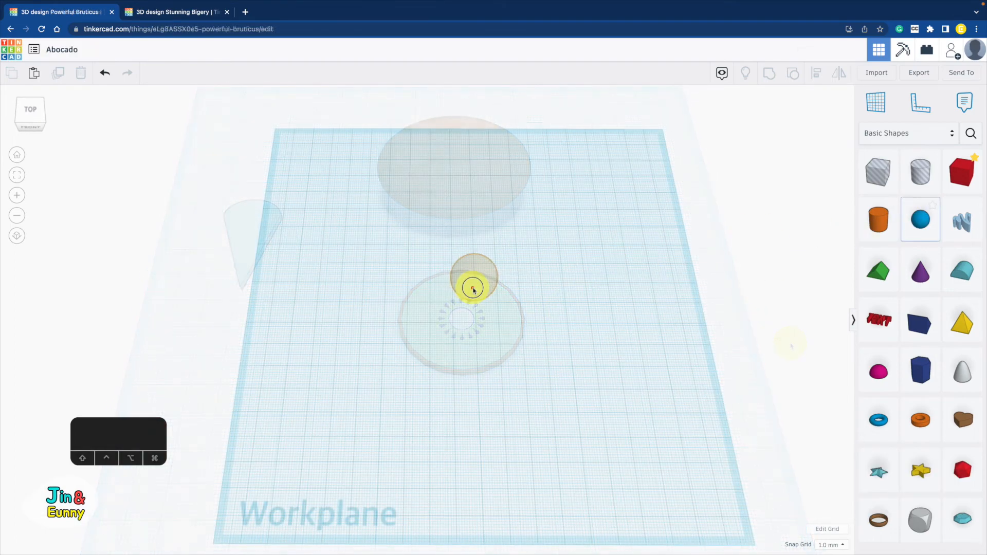
shift+drag(495, 308, 525, 333)
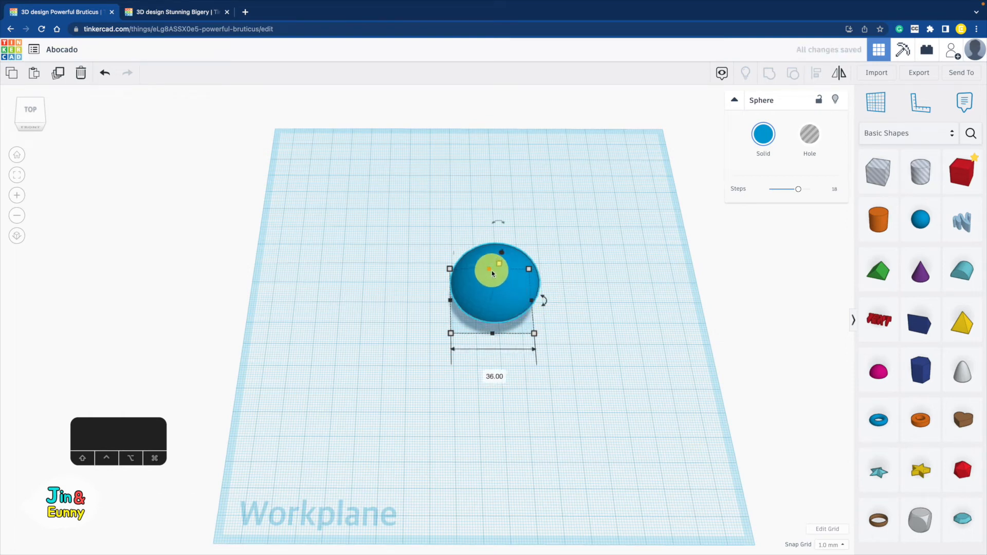
drag(492, 274, 492, 265)
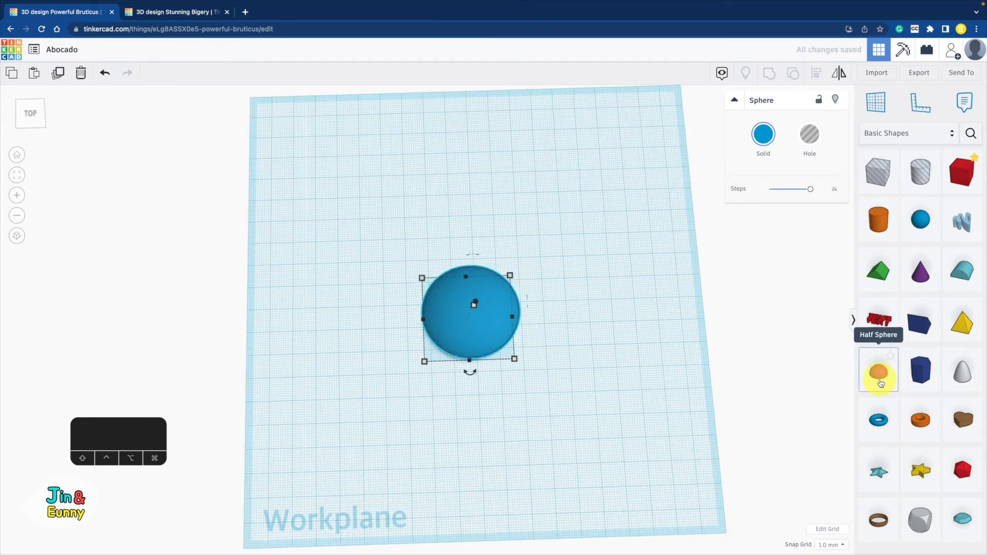
- Add a Half Sphere beside the sphere, rotate it 90° so its dome faces away, and stretch it to about 26 mm long
drag(879, 380, 464, 226)
right_drag(644, 222, 359, 171)
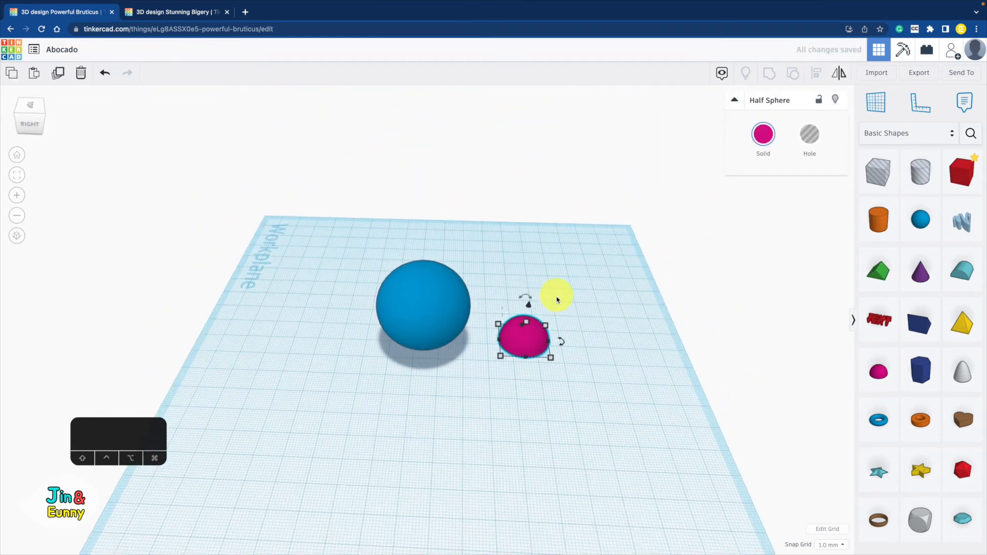
drag(522, 293, 544, 318)
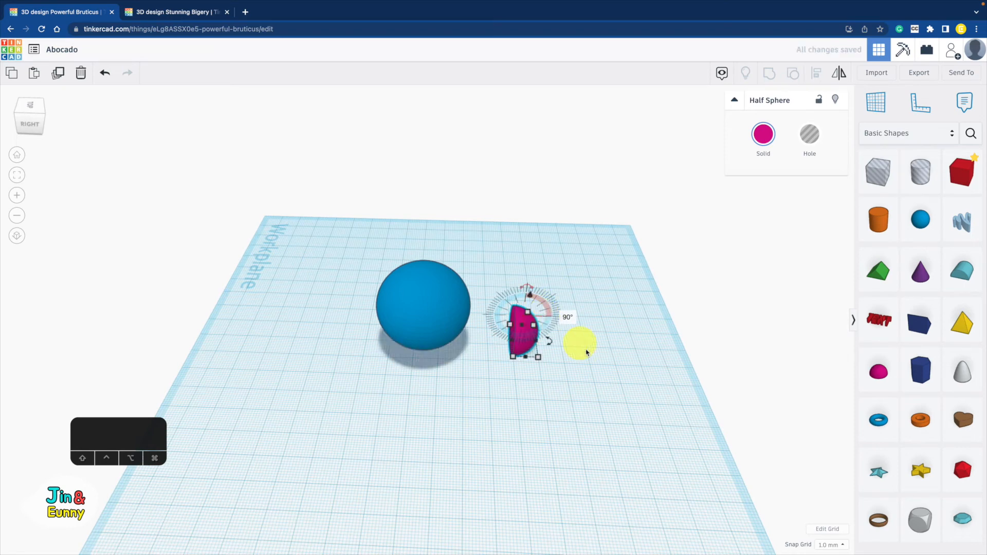
shift+right_drag(589, 354, 610, 328)
drag(548, 310, 588, 308)
- Match the half sphere to the sphere by setting its width to 39 mm and its height to 33 mm
click(432, 302)
drag(434, 338, 434, 341)
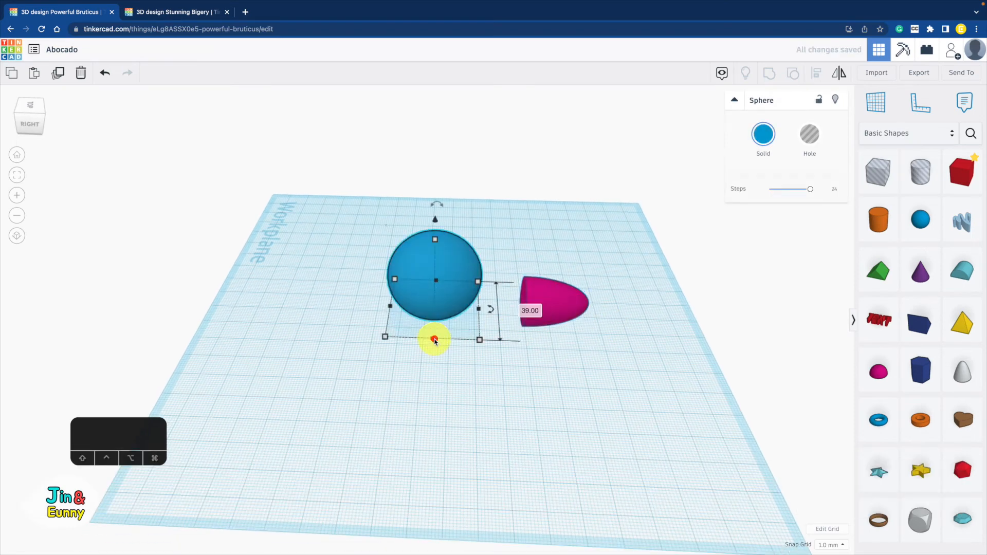
click(547, 324)
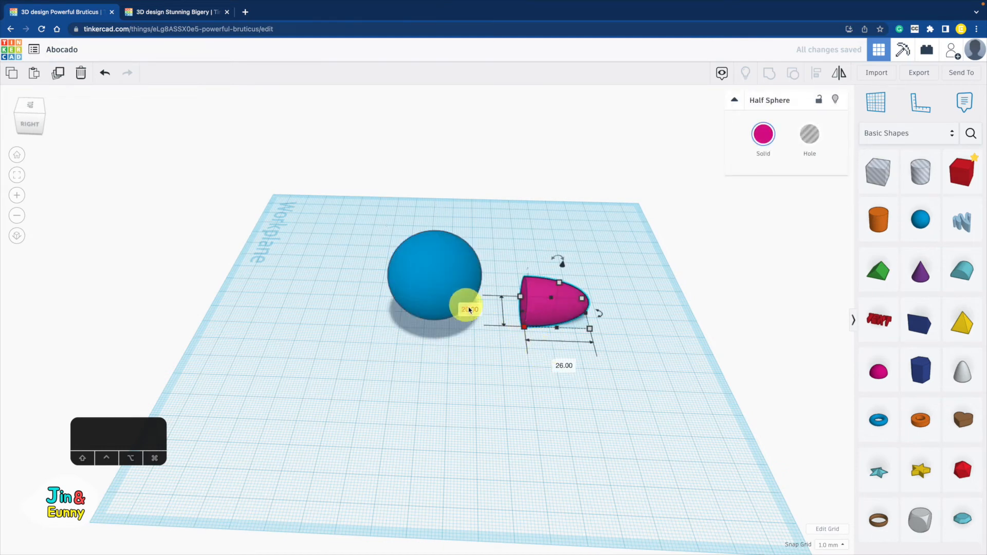
text(39)
key(Return)
click(440, 279)
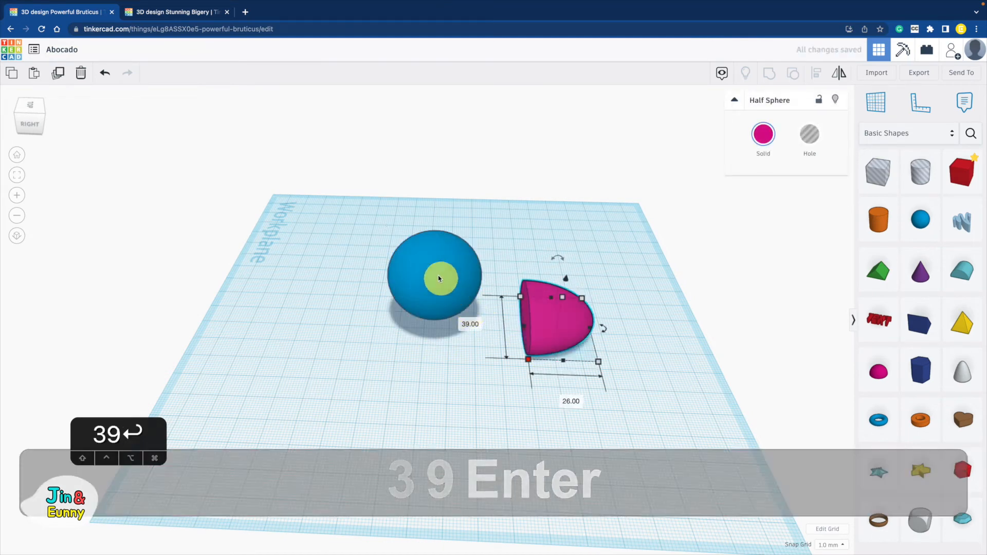
click(559, 309)
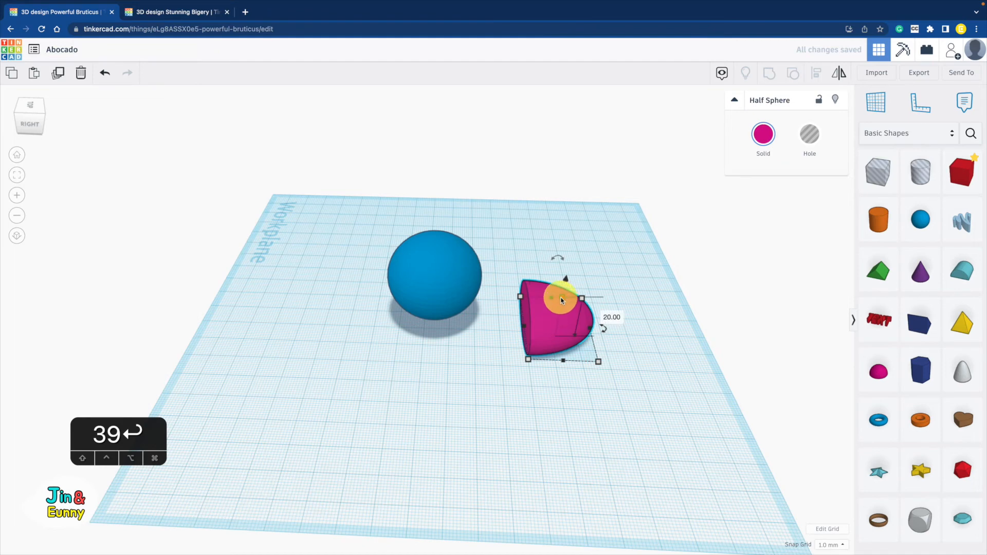
text(33)
key(Return)
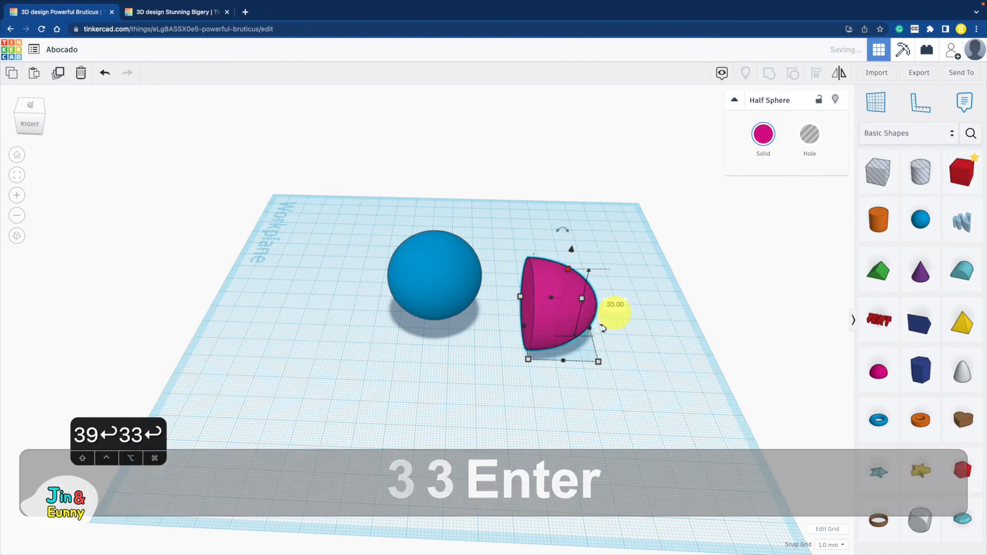
- Move the half sphere against the blue sphere and align the centres of both shapes
click(558, 326)
drag(557, 325, 452, 287)
key(super+a)
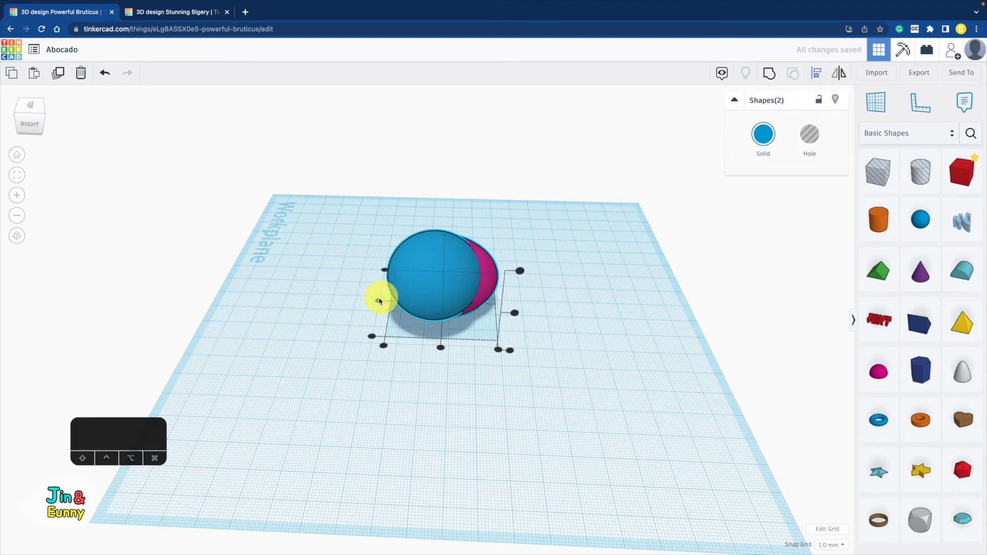
drag(379, 300, 381, 304)
drag(442, 344, 504, 309)
click(549, 312)
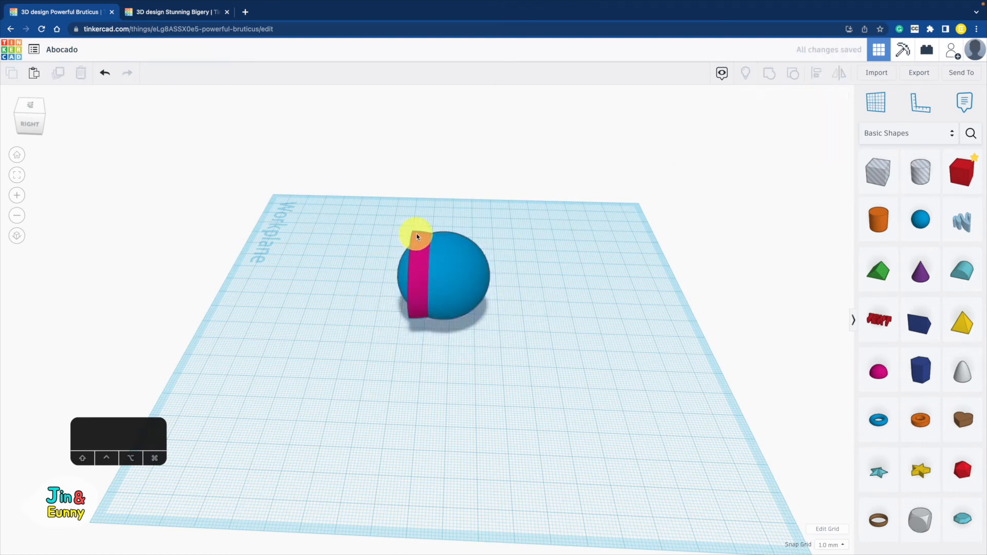
- Shift the half sphere along its long axis until its flat face sits at the sphere's middle, forming an egg-shaped body
click(416, 237)
key(shift+Right)
key(shift+Right)
key(shift+Right)
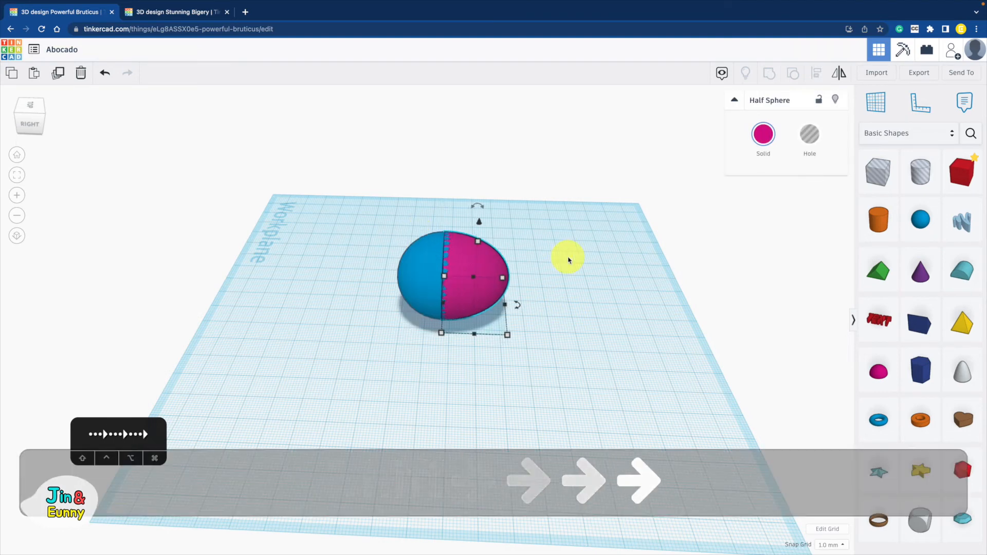
- Stretch the half sphere further along its long axis and nudge it until its flat face meets the sphere's widest section
key(Right)
key(Left)
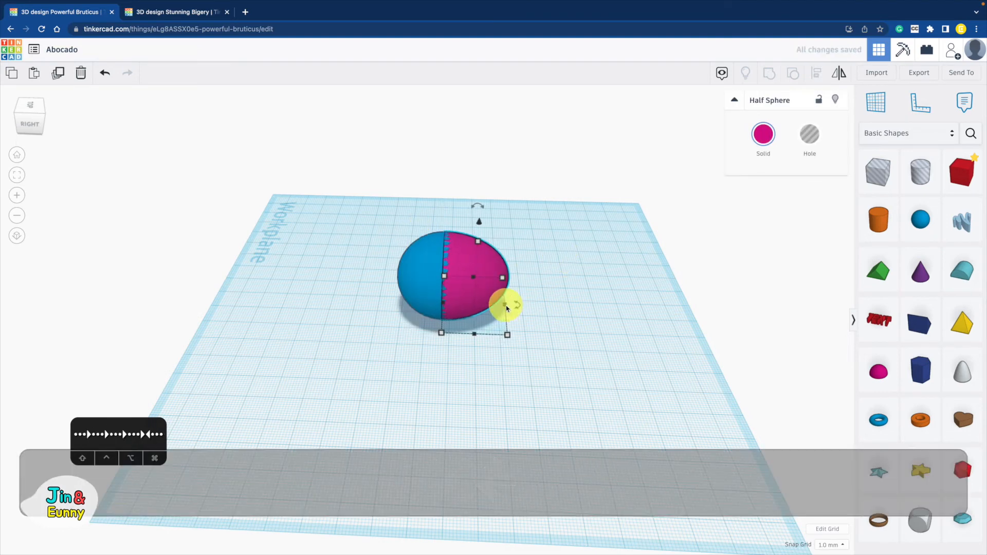
drag(507, 308, 547, 308)
right_drag(341, 288, 610, 351)
key(Up)
key(Up)
key(Down)
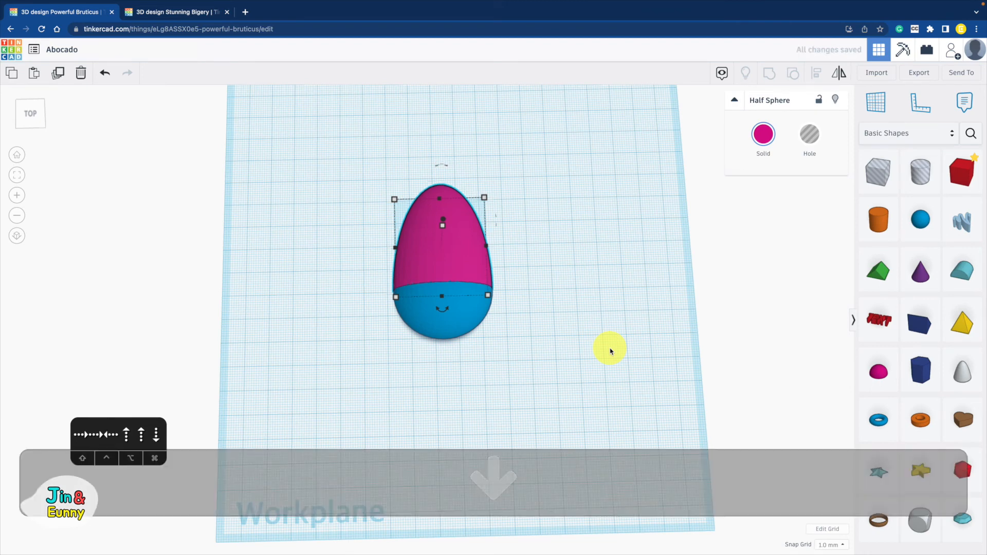
- Group the sphere and half sphere into one avocado body and color it dark teal
drag(525, 262, 396, 354)
click(771, 74)
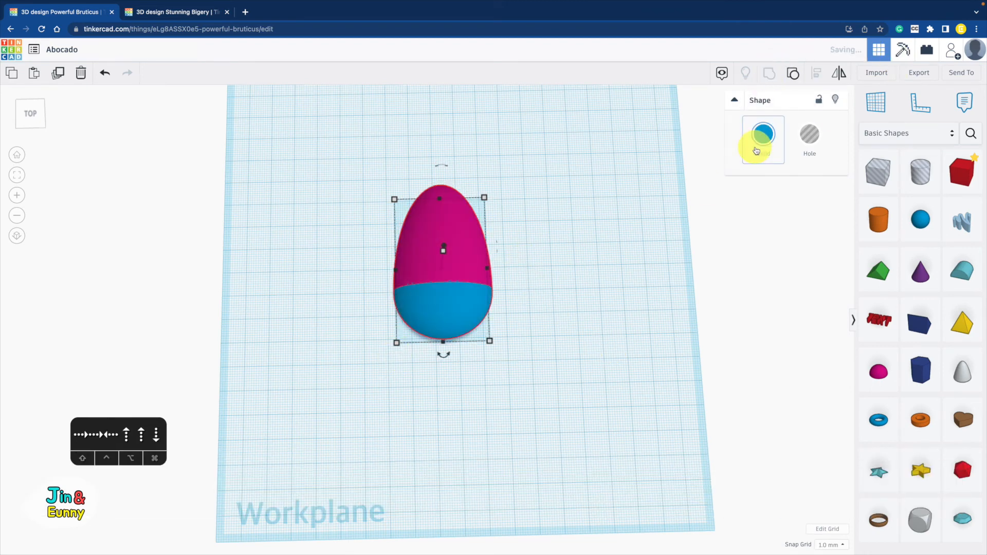
click(760, 136)
click(822, 241)
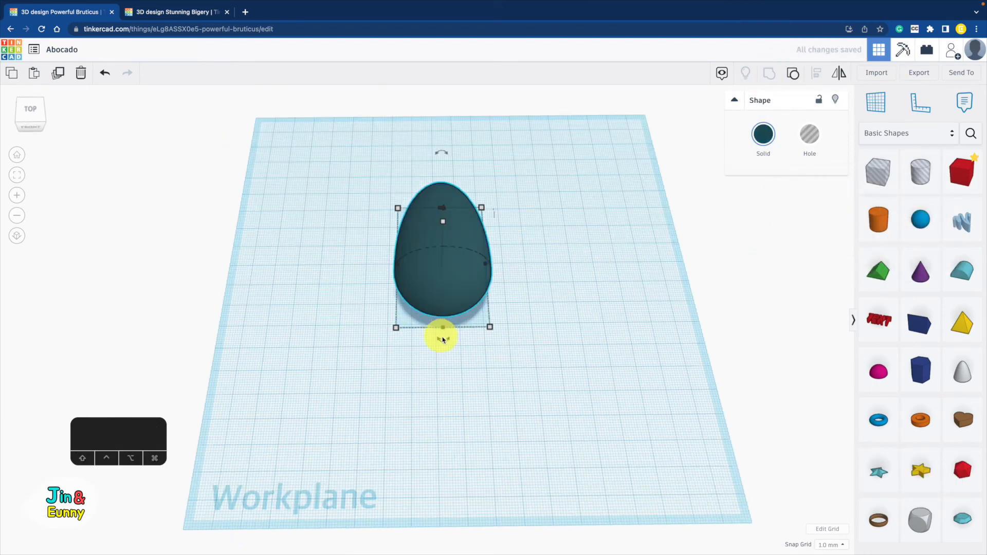
- Rotate the avocado body 90° so it lies sideways and move it to the back of the workplane
drag(441, 337, 511, 264)
drag(432, 238, 431, 149)
click(627, 237)
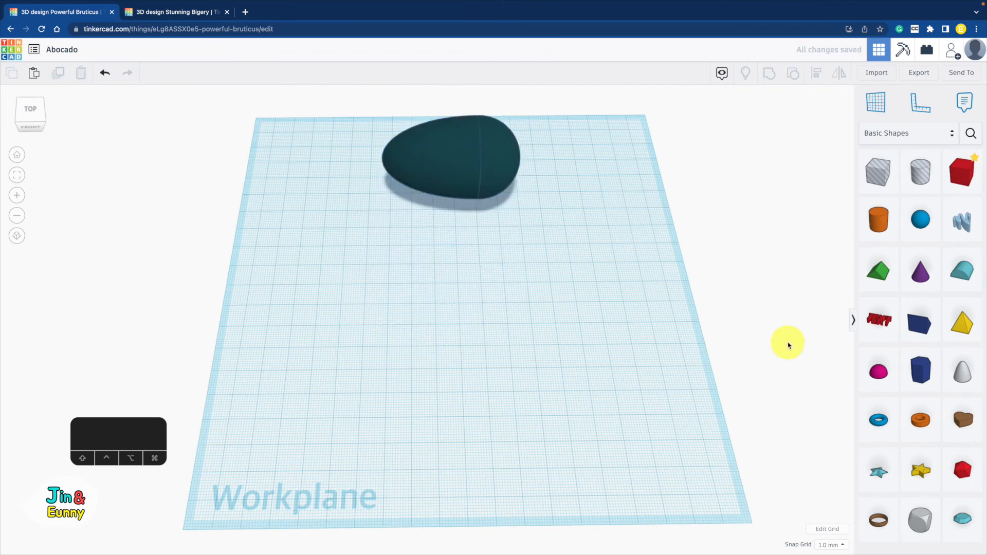
- Add a Cylinder in front of the avocado body, flatten it to 2 mm high and enlarge its diameter
drag(877, 234, 523, 337)
drag(484, 260, 487, 315)
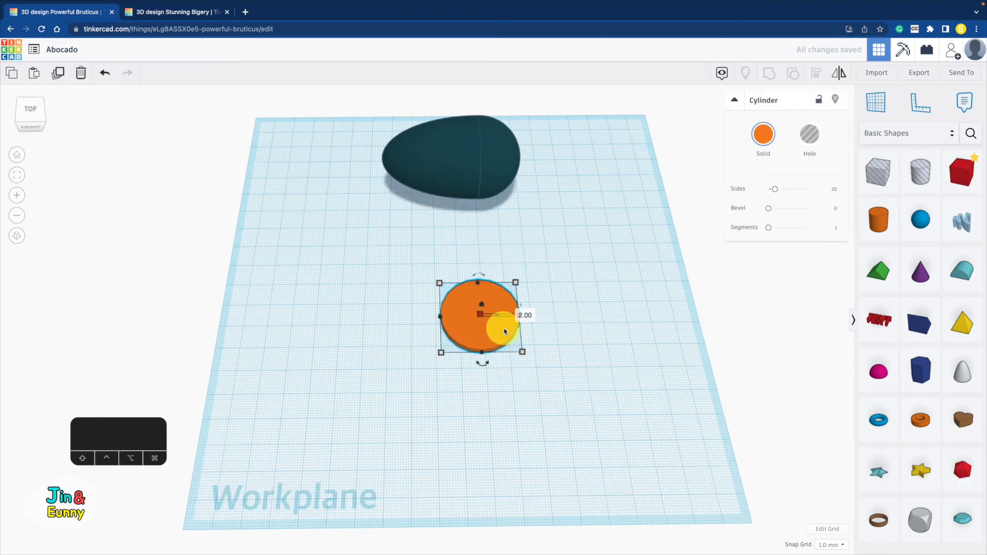
click(484, 359)
- Add a Round Roof beside the cylinder, stand it on end on the workplane, and set its height to 2 mm
drag(962, 270, 461, 280)
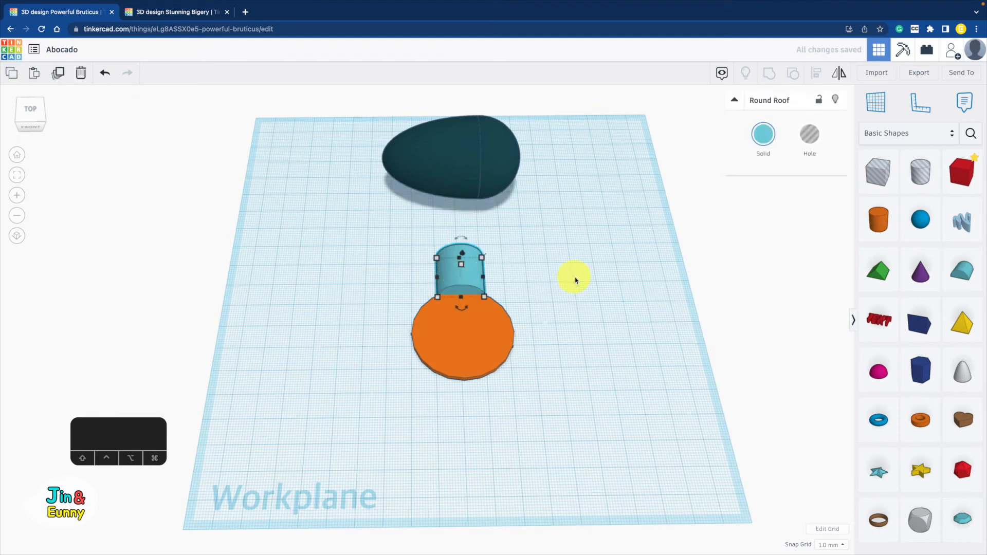
right_drag(573, 276, 432, 280)
drag(455, 273, 482, 285)
text(d)
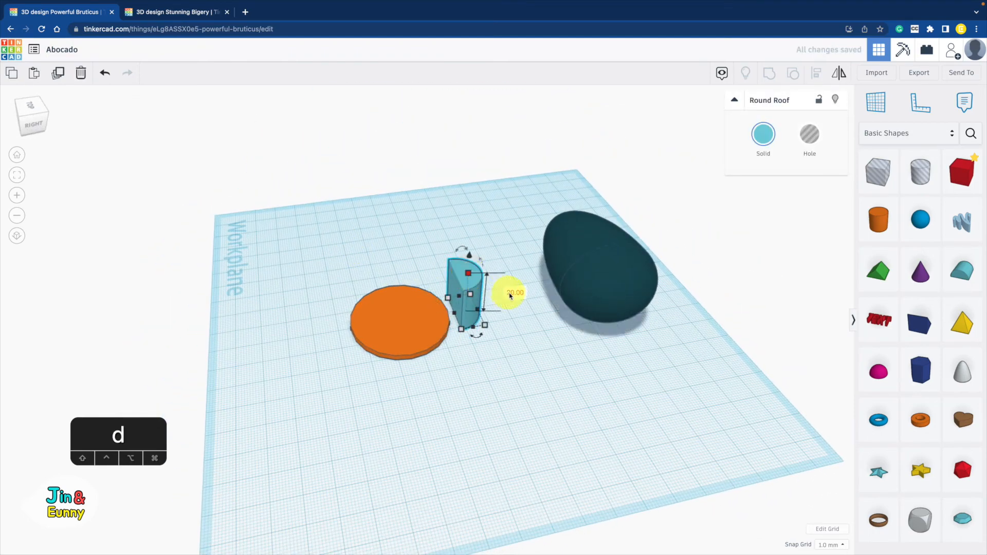
text(3)
key(BackSpace)
text(2)
key(Return)
- Smooth the orange cylinder by raising its number of sides to 64
click(406, 317)
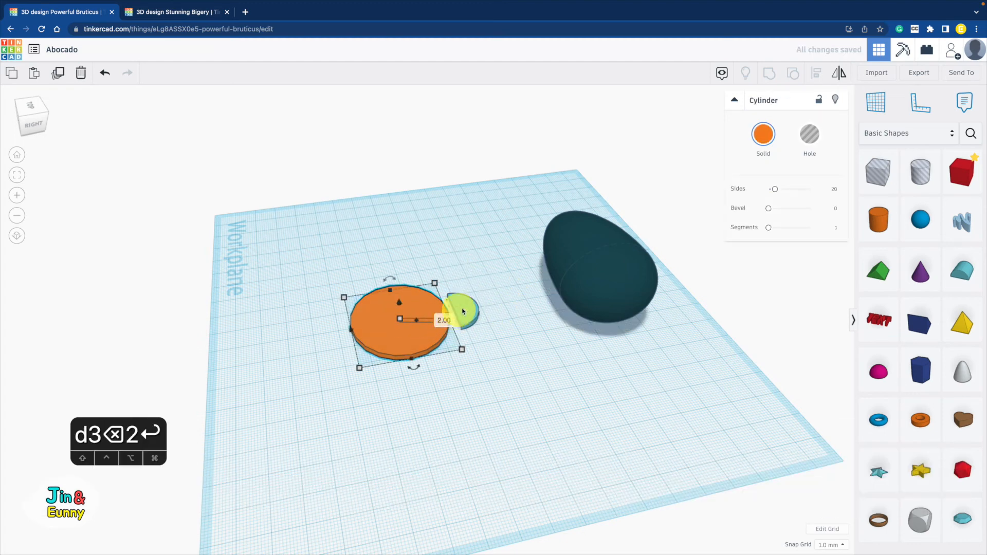
click(464, 311)
click(428, 337)
click(480, 308)
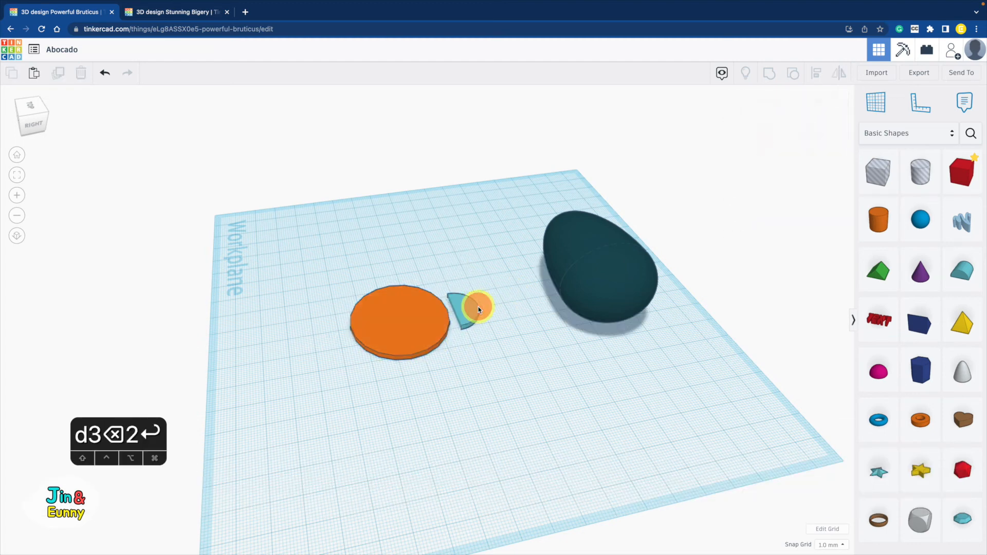
click(396, 327)
drag(778, 195, 803, 197)
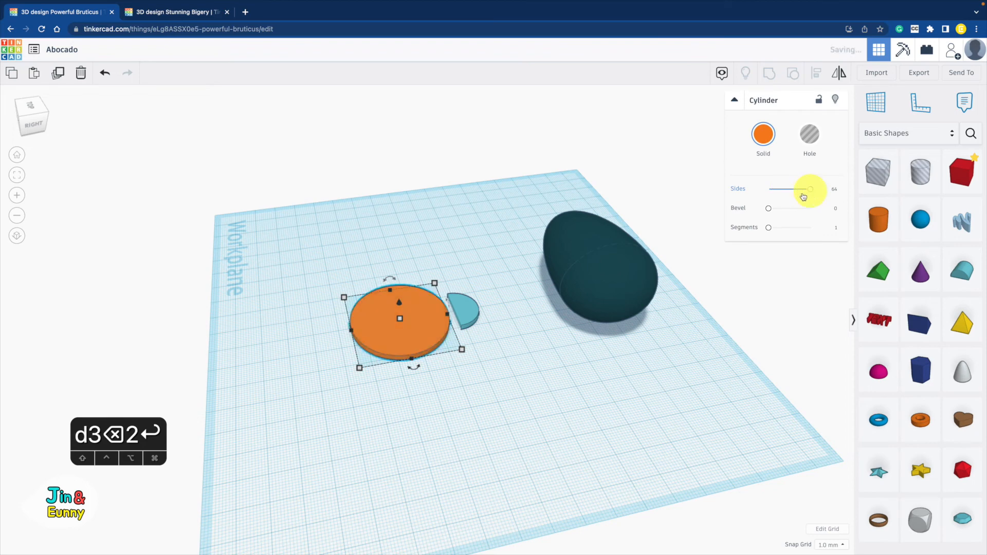
- Set the round roof's width to 42 mm, then lengthen and position it over half the cylinder to form an egg outline
click(468, 313)
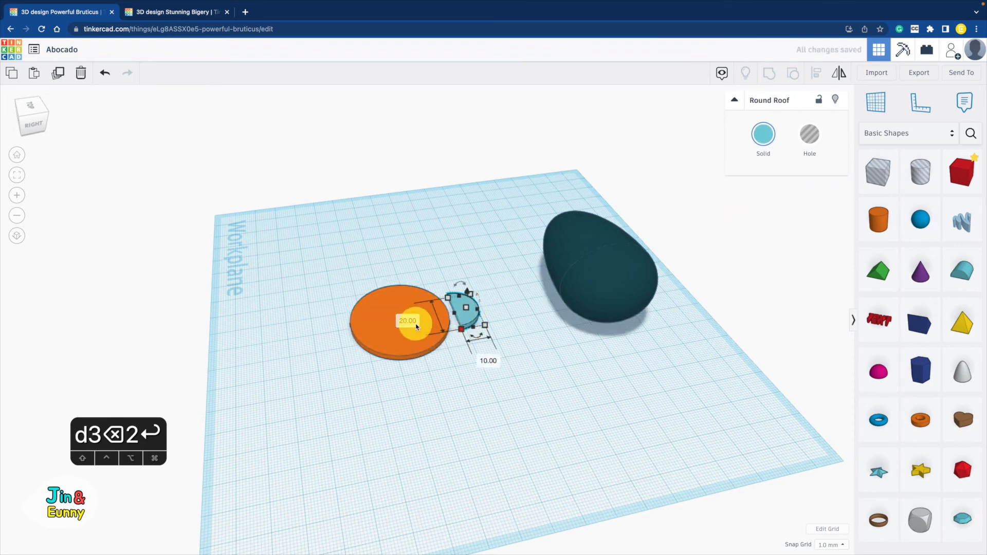
text(42)
key(Return)
drag(488, 326, 432, 332)
- Select the cylinder and round roof together and widen them to 46 mm
shift+click(376, 320)
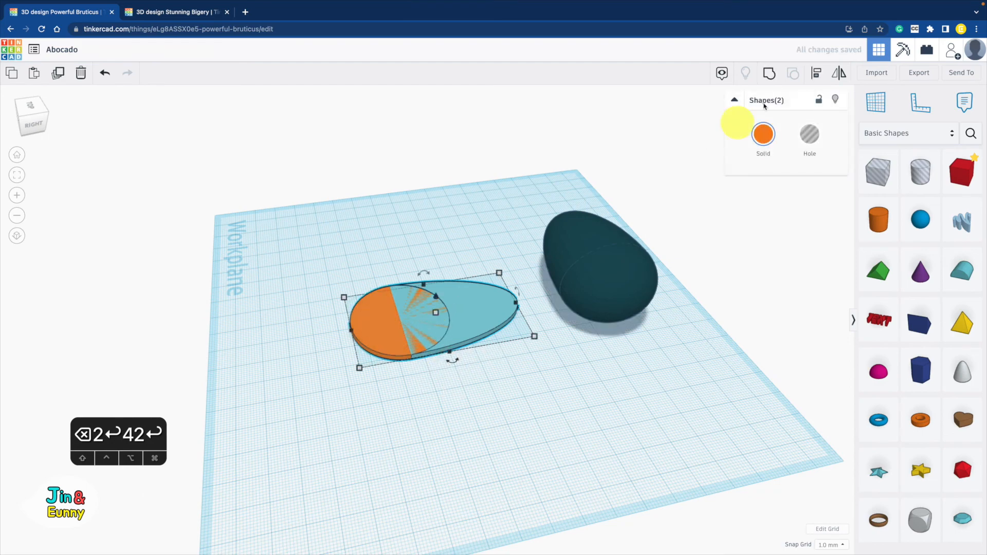
right_drag(327, 328, 564, 364)
click(562, 365)
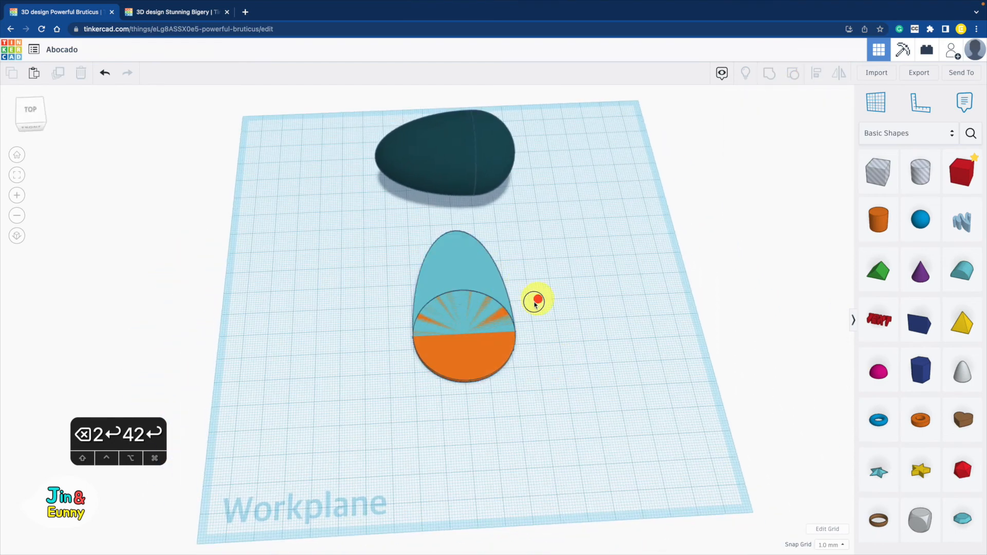
drag(443, 360, 444, 360)
drag(511, 304, 521, 307)
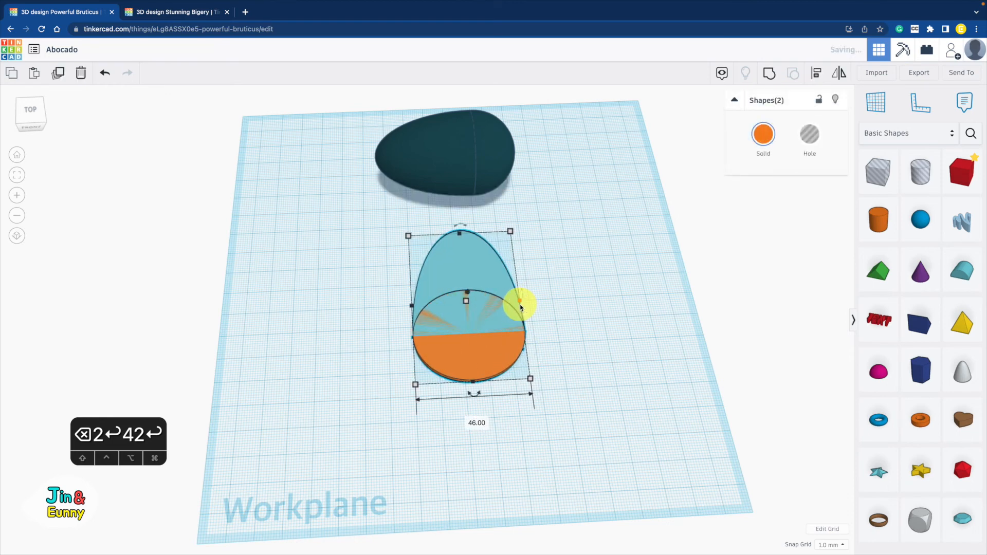
- Group the cylinder and round roof into one avocado slice and color it dark teal
click(770, 87)
click(764, 135)
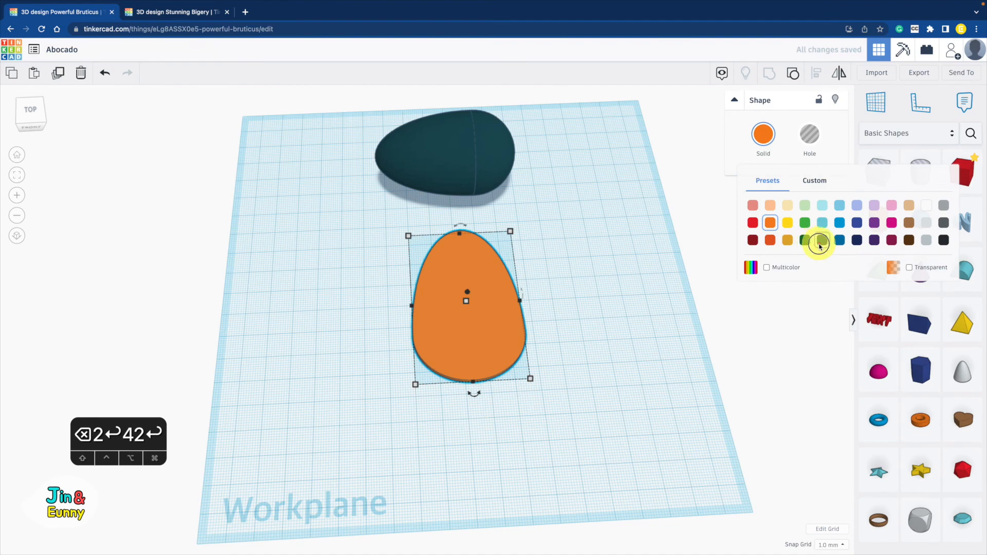
click(819, 244)
- Duplicate the dark teal slice and shrink the copy about its center to about 44.69 × 68 mm
scroll(533, 286, up, 3)
shift+right_drag(684, 366, 596, 374)
key(super+d)
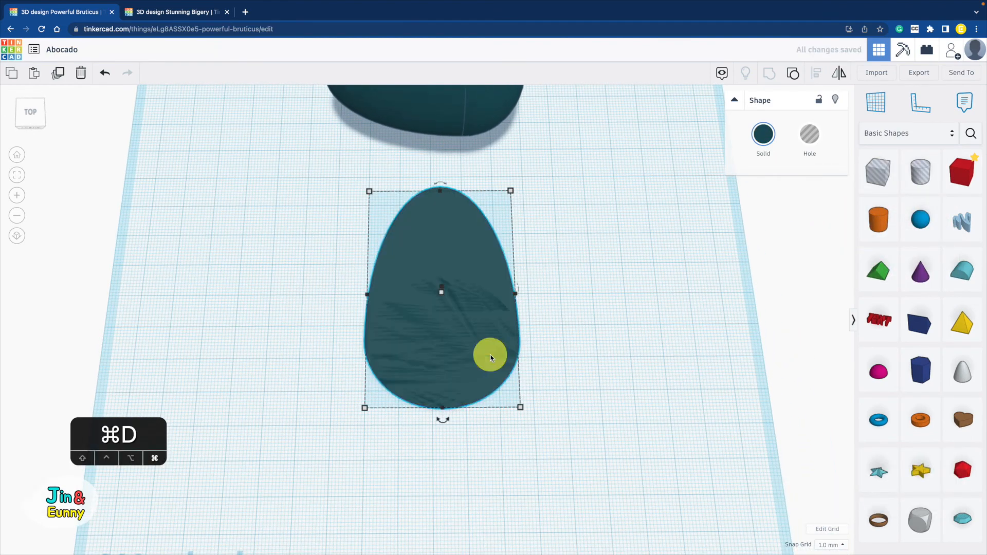
drag(520, 407, 518, 405)
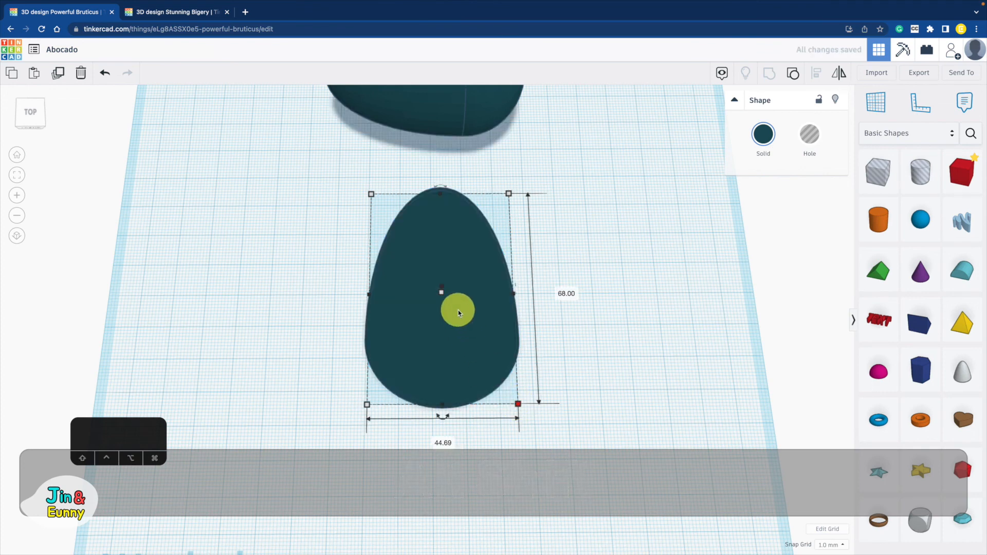
- Set the duplicated slice's height to 2.1 mm and color it green
drag(442, 295, 442, 291)
text(2)
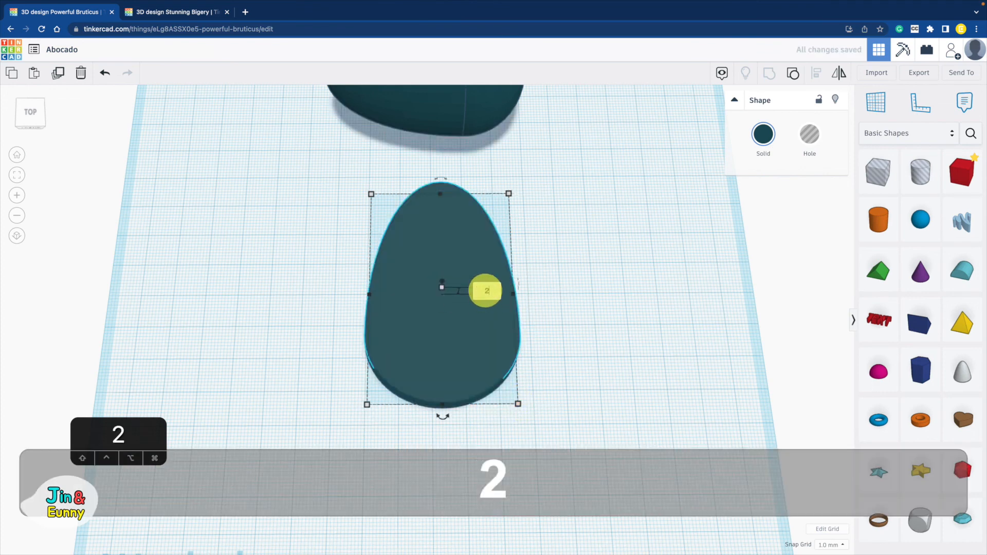
text(.1)
key(Return)
click(759, 135)
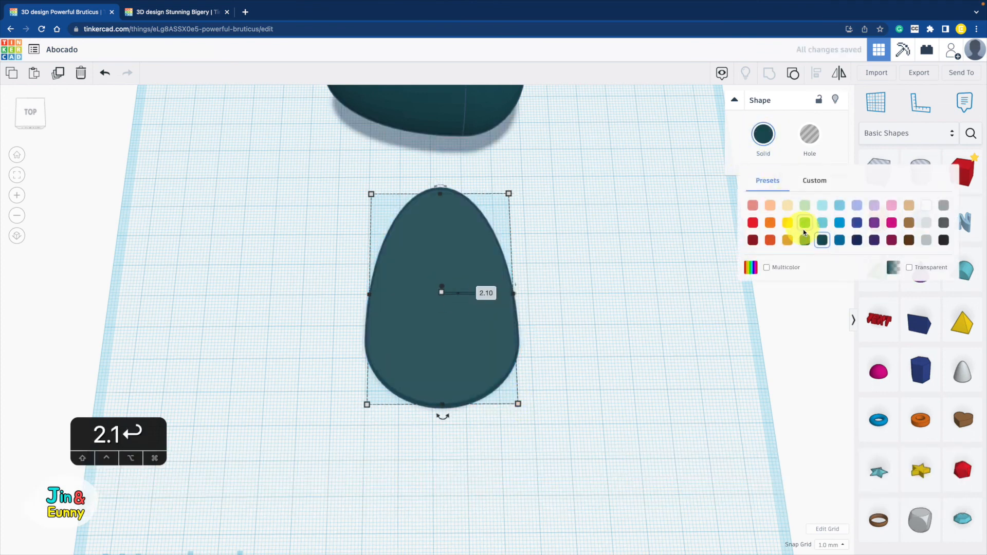
click(803, 226)
click(634, 327)
- Duplicate the green layer, shrink the copy slightly about its center, and set its height to 2.2 mm
click(494, 328)
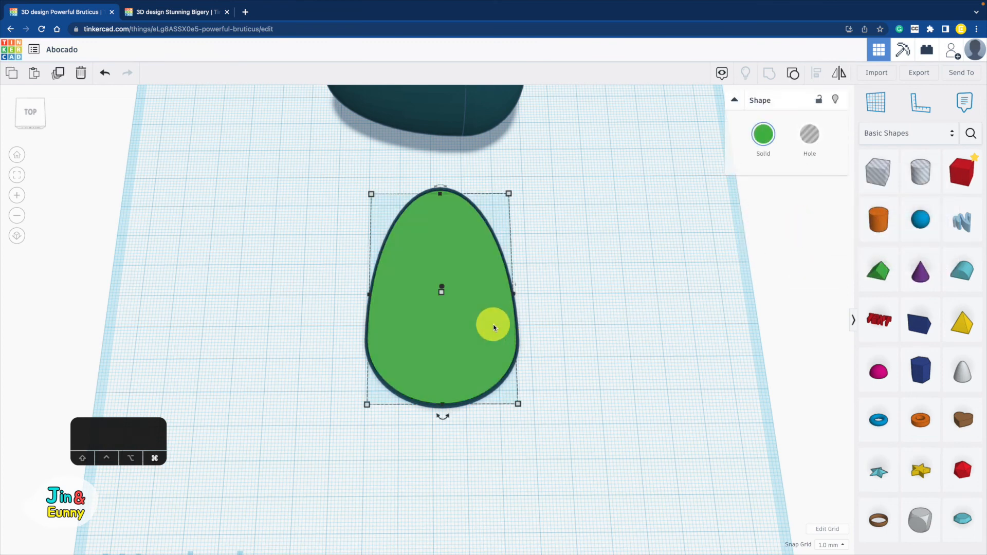
alt+drag(518, 403, 515, 401)
drag(444, 300, 487, 300)
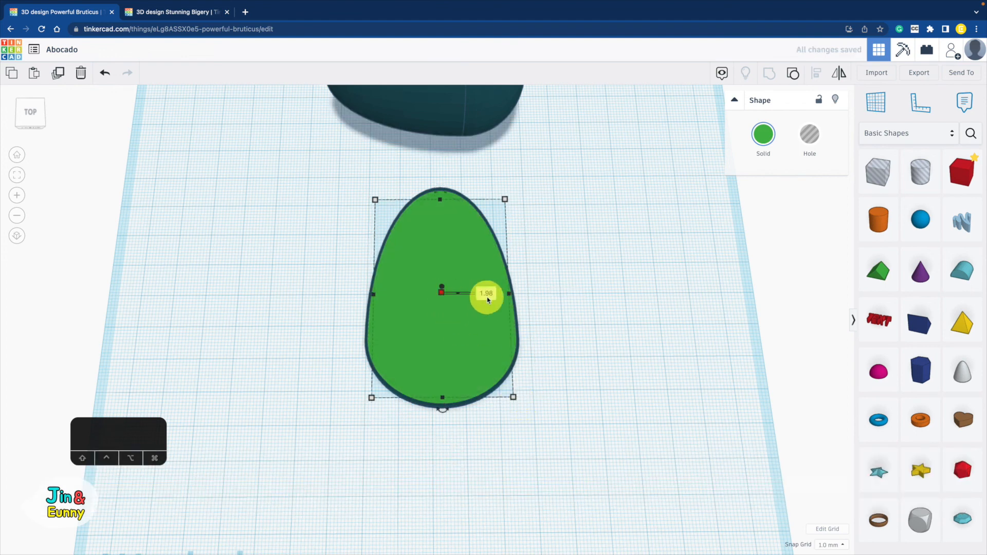
text(2.2)
key(Return)
- Color the innermost slice layer light green
click(764, 134)
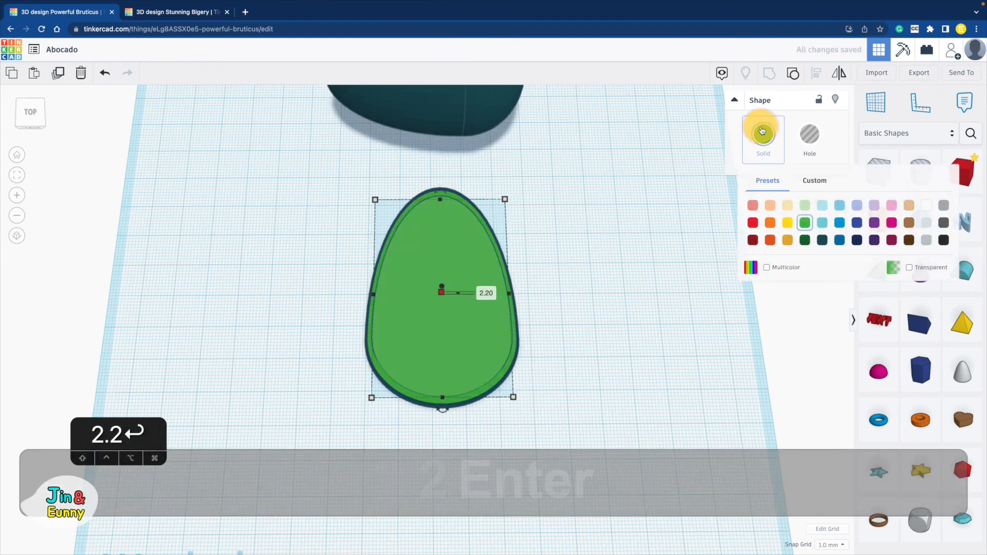
click(805, 205)
click(607, 352)
- Add a slightly widened Half Sphere as the pit on the wide end of the slice and color it dark brown
middle_drag(606, 352, 771, 291)
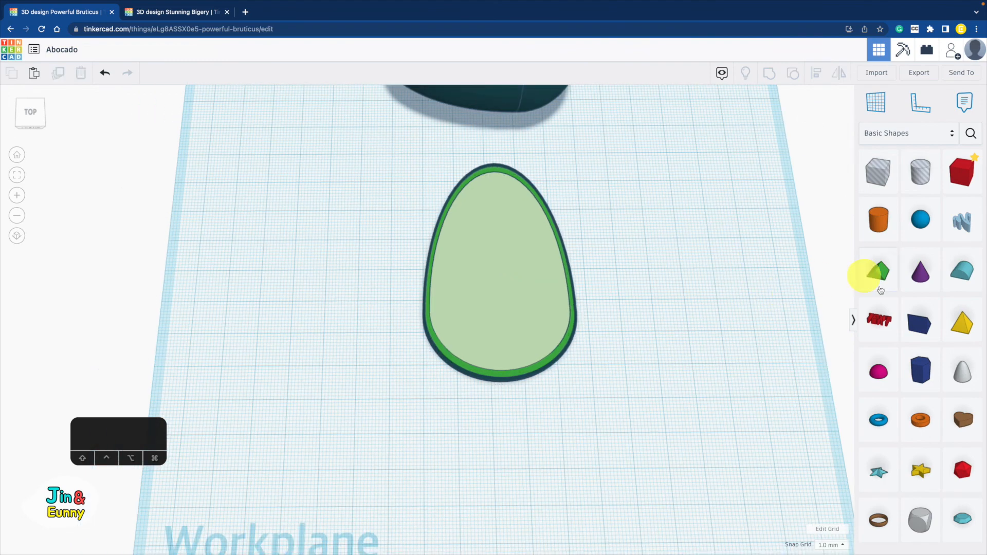
drag(870, 377, 501, 260)
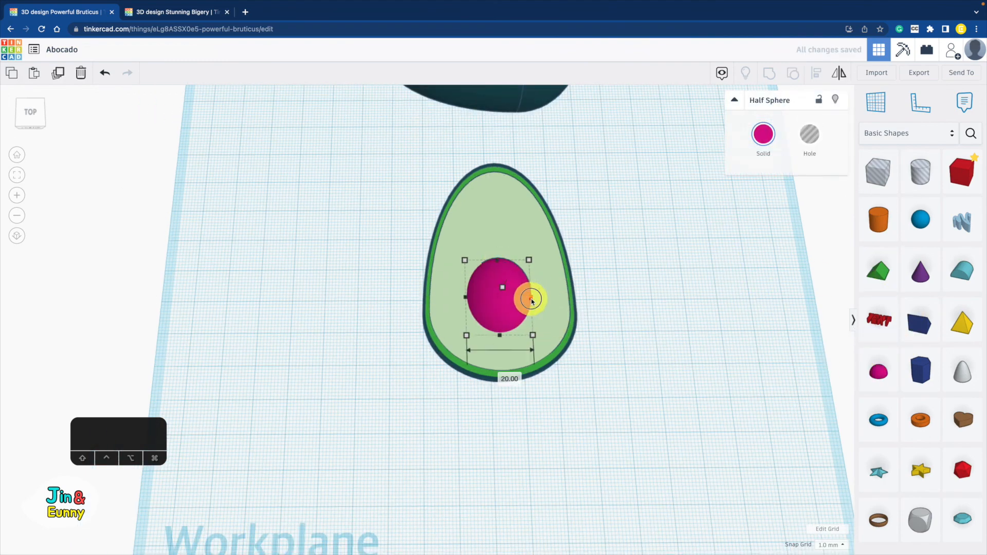
drag(511, 310, 512, 322)
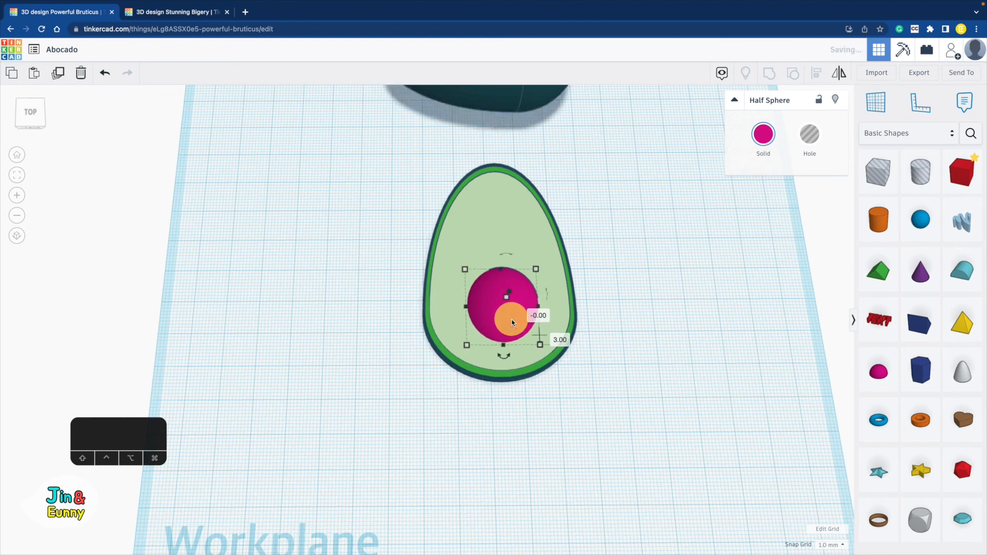
click(771, 132)
click(912, 195)
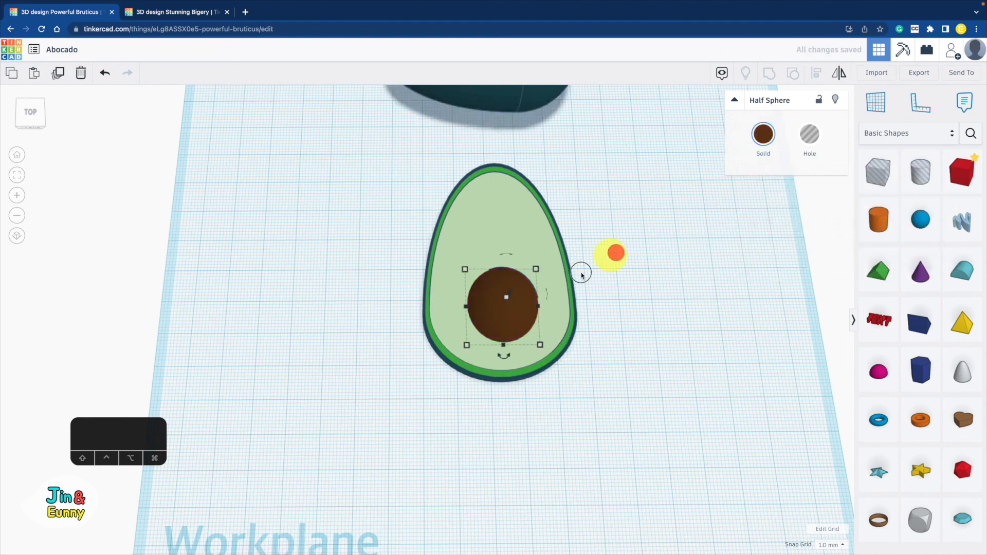
- Select the pit and the three slice layers and align their centers across the slice's width
key(ctrl+a)
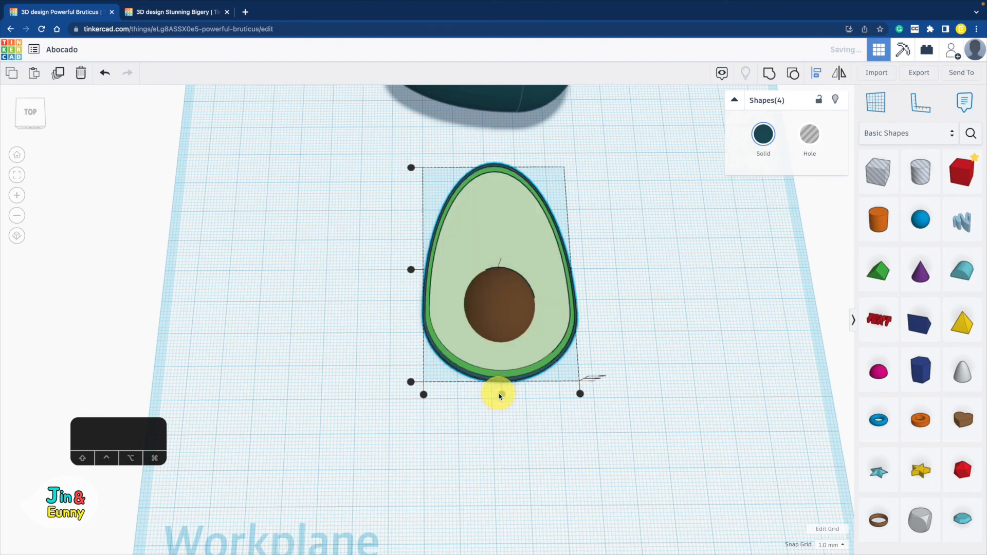
click(692, 331)
shift+right_drag(645, 311, 604, 387)
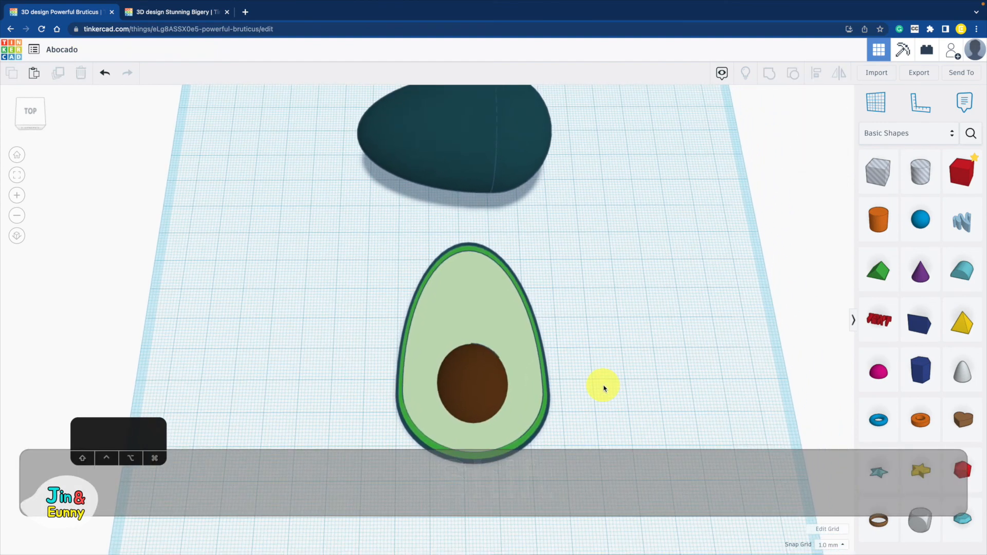
scroll(601, 386, down, 2)
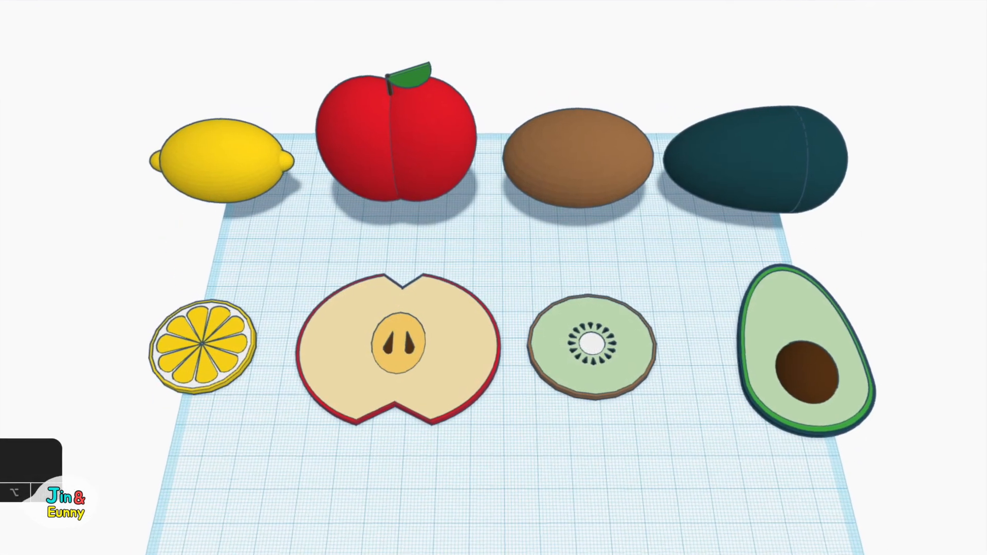